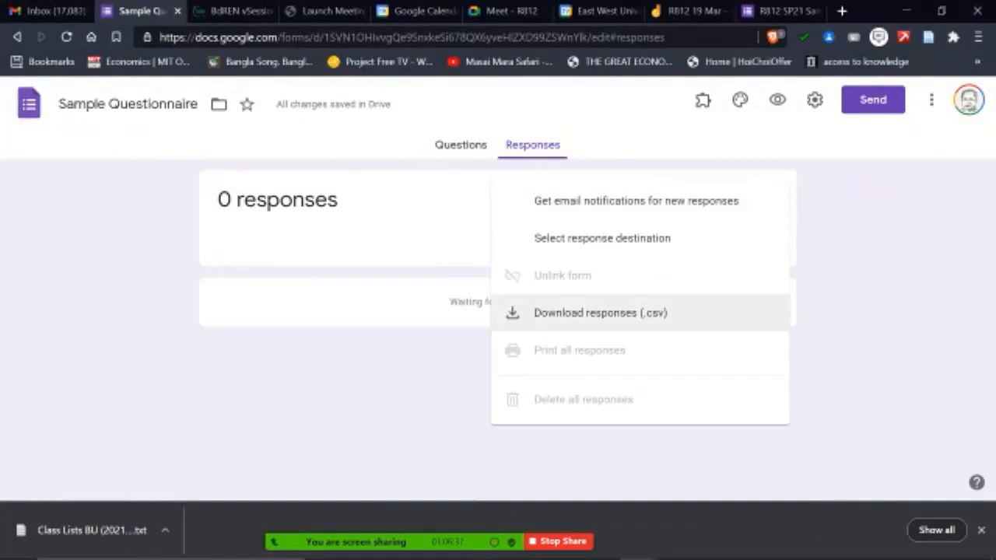
pyautogui.press('Escape')
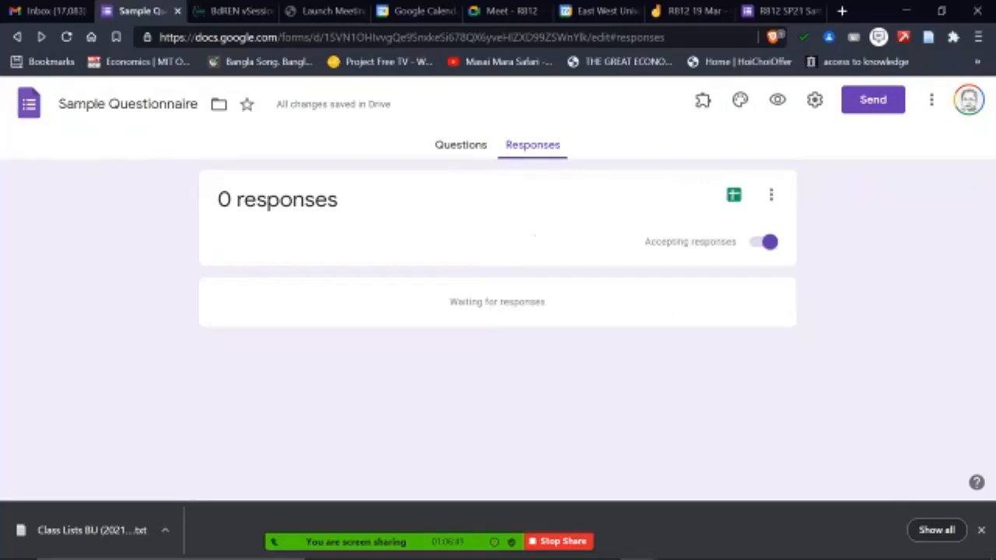
pyautogui.click(771, 194)
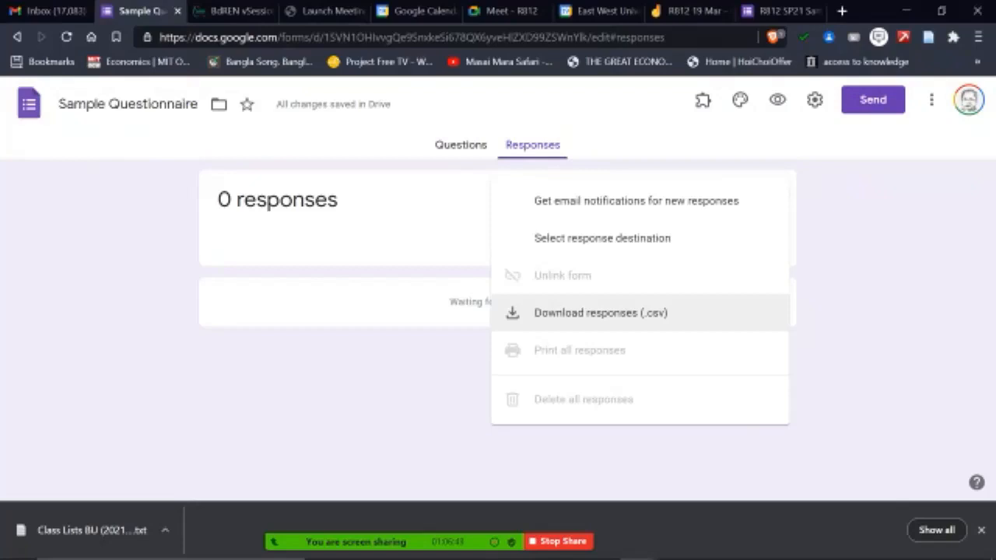
pyautogui.click(17, 37)
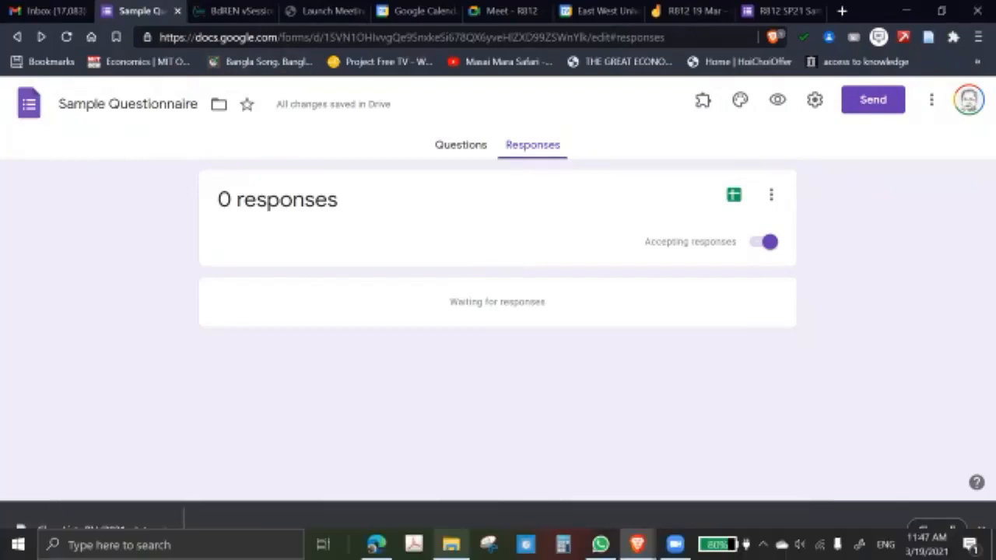
# Step: Open the workbook MuhuriExportedData SMA_ZTA March 4.xls from the 2021 LenovoX280 > CEGIS > Muhuri folder
pyautogui.click(451, 544)
pyautogui.click(350, 121)
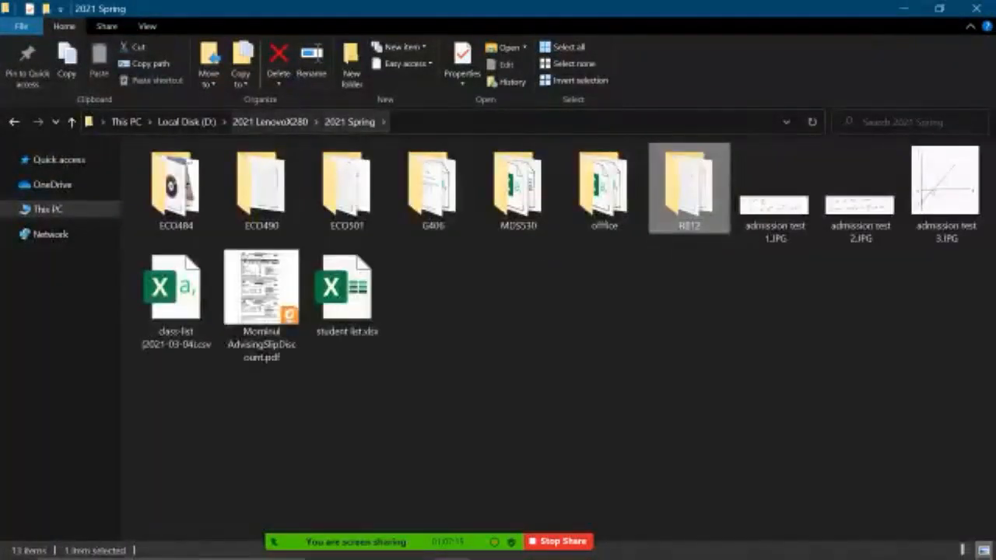
pyautogui.click(270, 122)
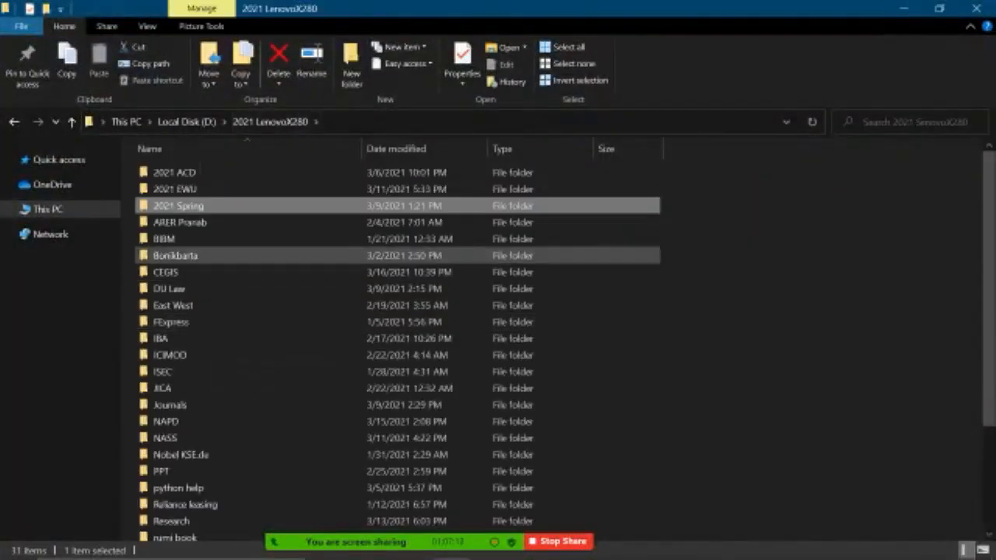
pyautogui.doubleClick(166, 272)
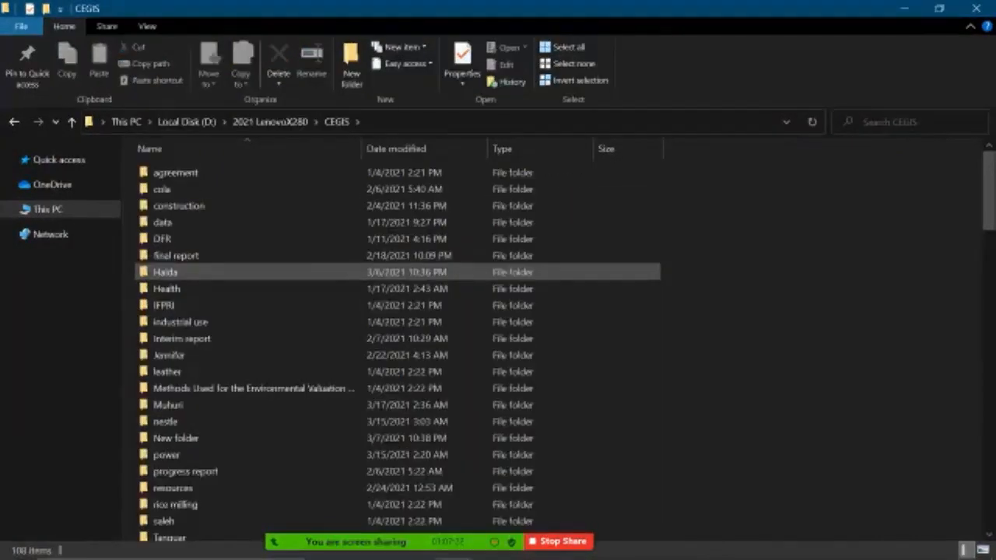
pyautogui.doubleClick(168, 405)
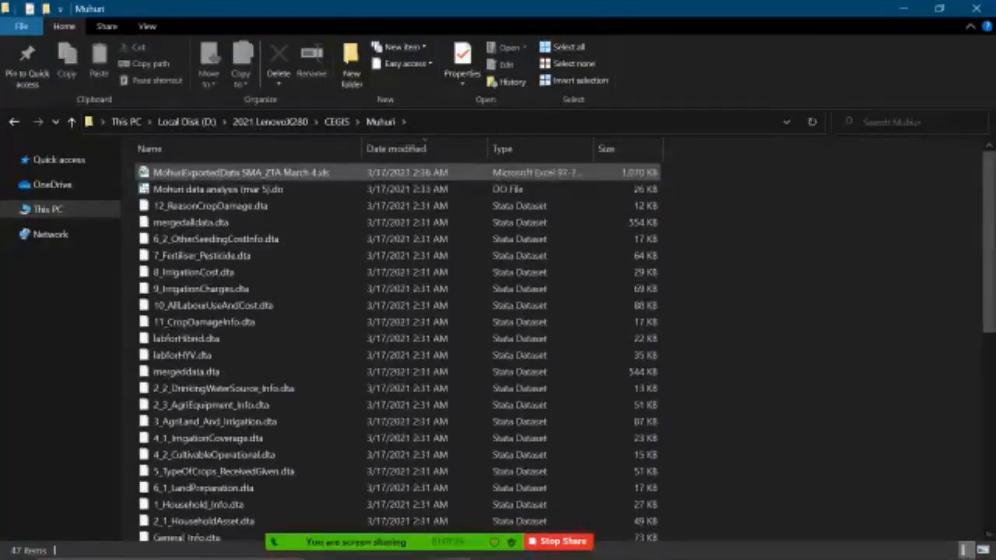
pyautogui.doubleClick(233, 172)
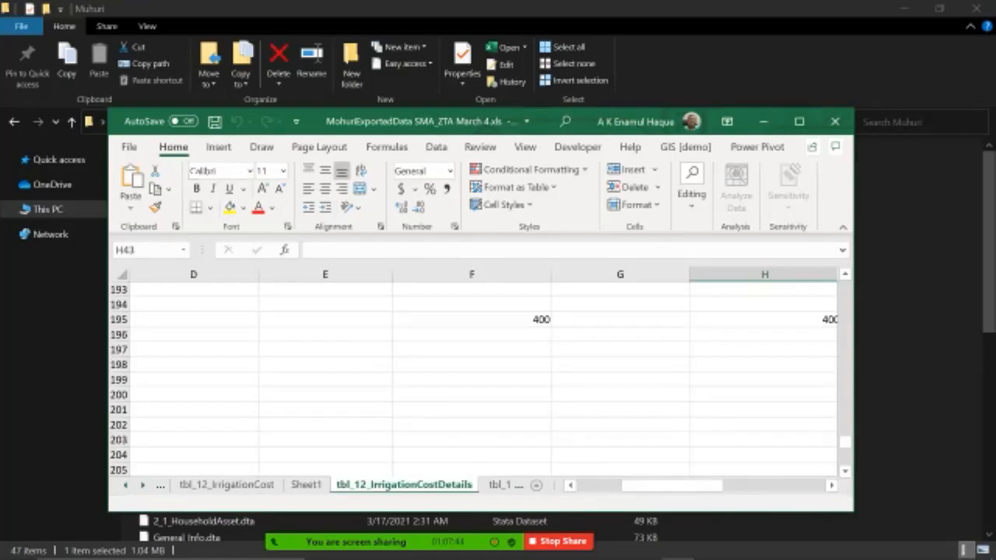
# Step: Maximize the workbook window and browse through the tbl_12_IrrigationCostDetails sheet
pyautogui.click(799, 121)
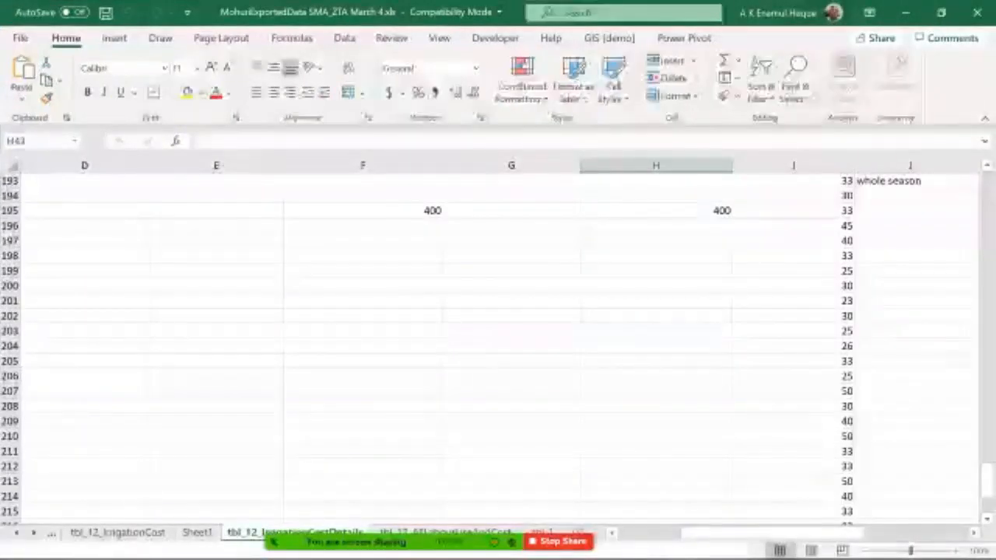
pyautogui.moveTo(787, 533); pyautogui.dragTo(725, 533)
pyautogui.scroll(14, 498, 342)
pyautogui.scroll(20, 498, 342)
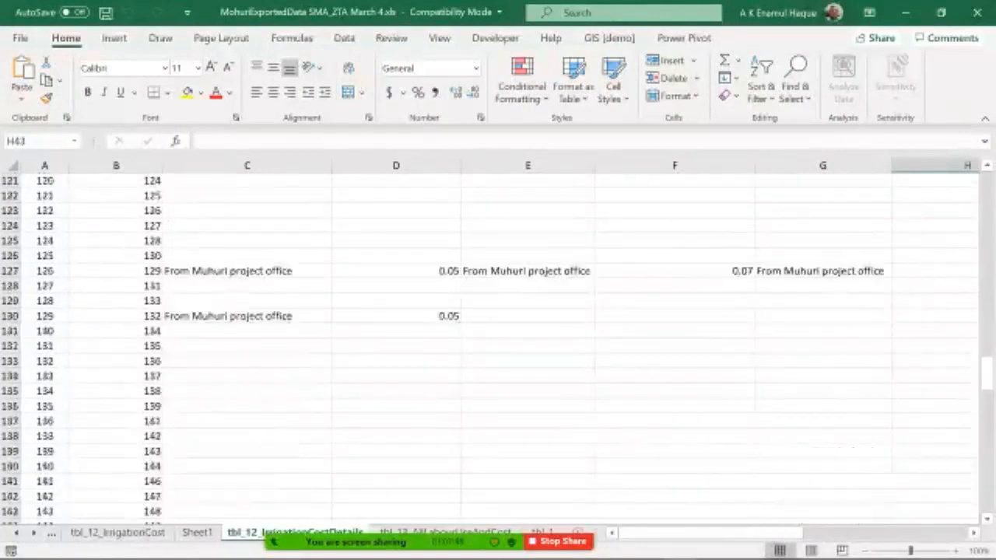
pyautogui.scroll(18, 498, 342)
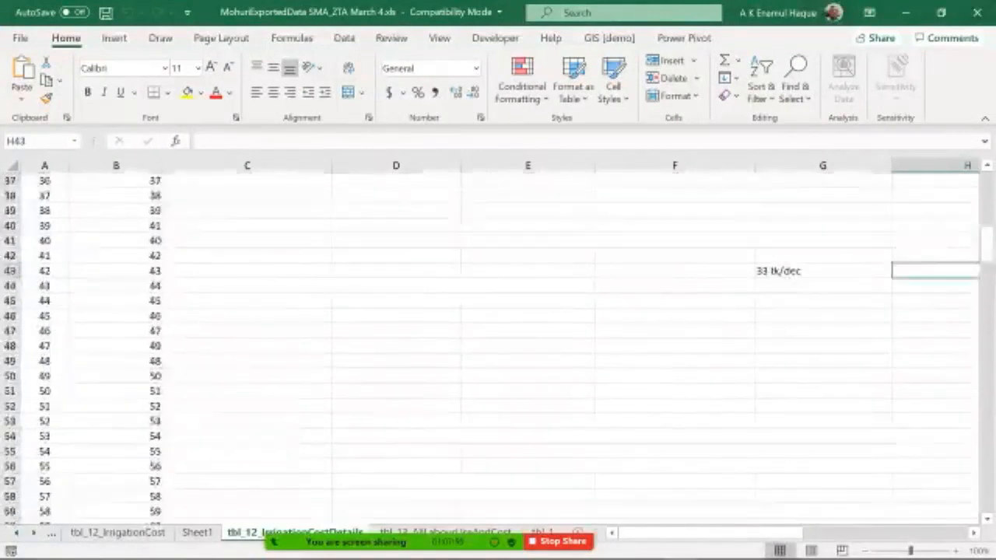
pyautogui.scroll(1, 498, 342)
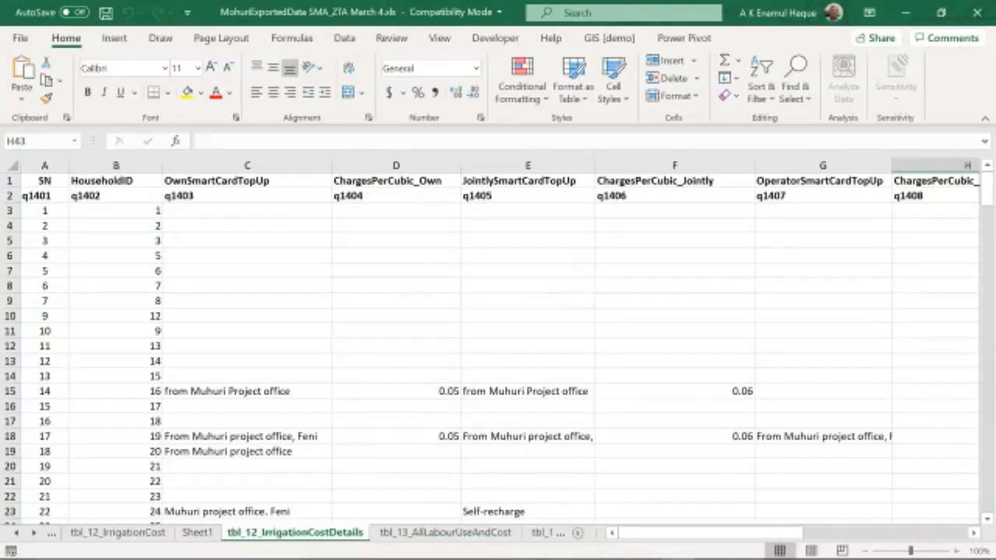
pyautogui.scroll(-4, 498, 347)
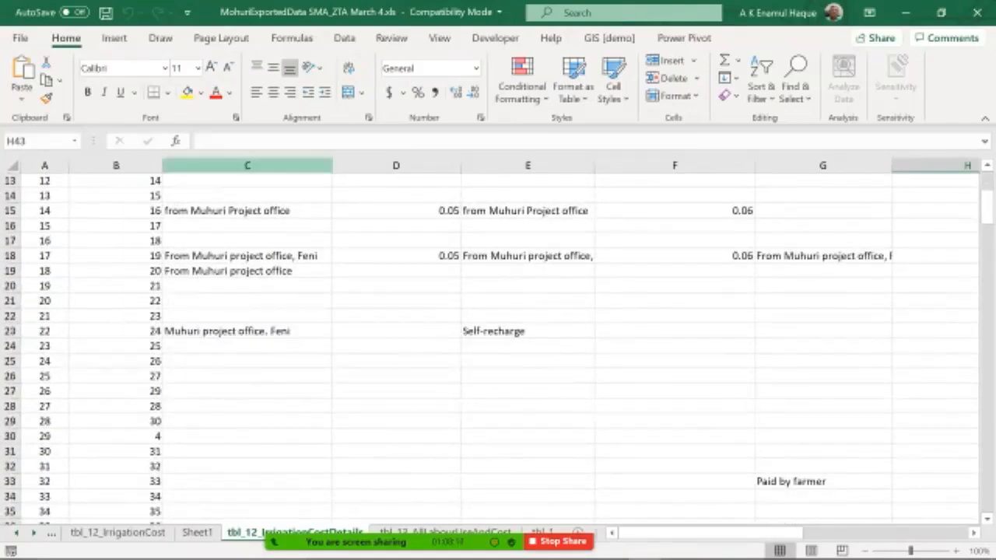
pyautogui.scroll(-10, 498, 347)
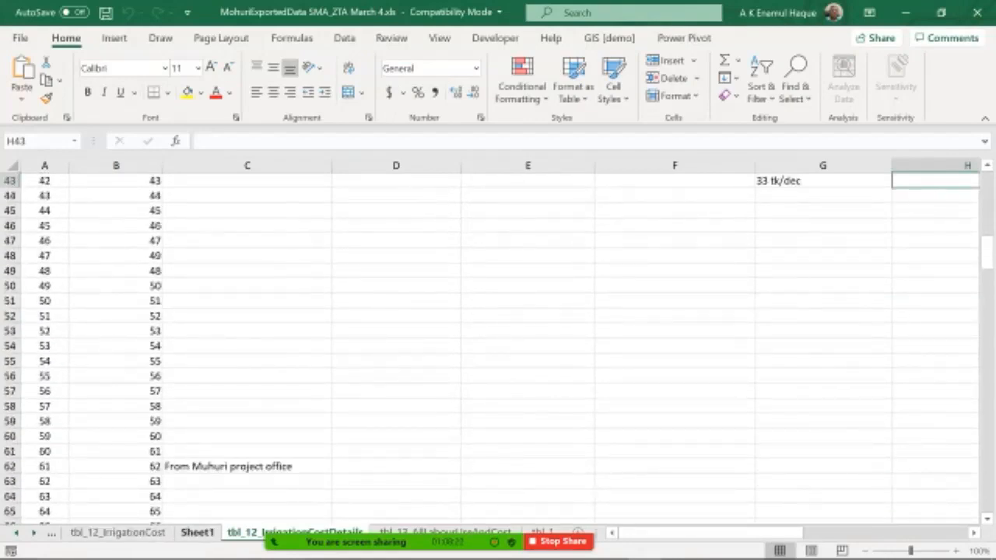
# Step: Switch to the tbl_12_IrrigationCost sheet and scroll through its rows
pyautogui.click(197, 533)
pyautogui.click(118, 533)
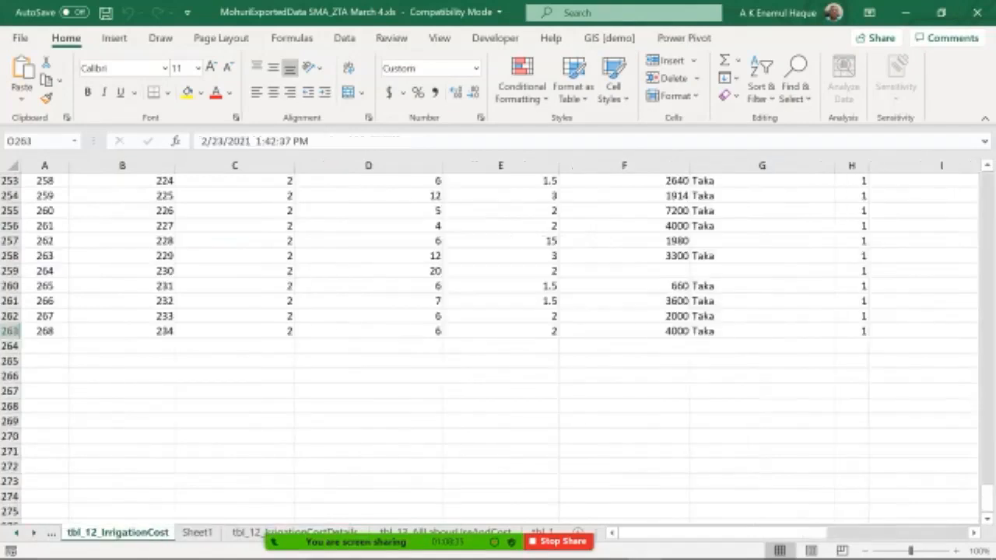
pyautogui.scroll(20, 498, 348)
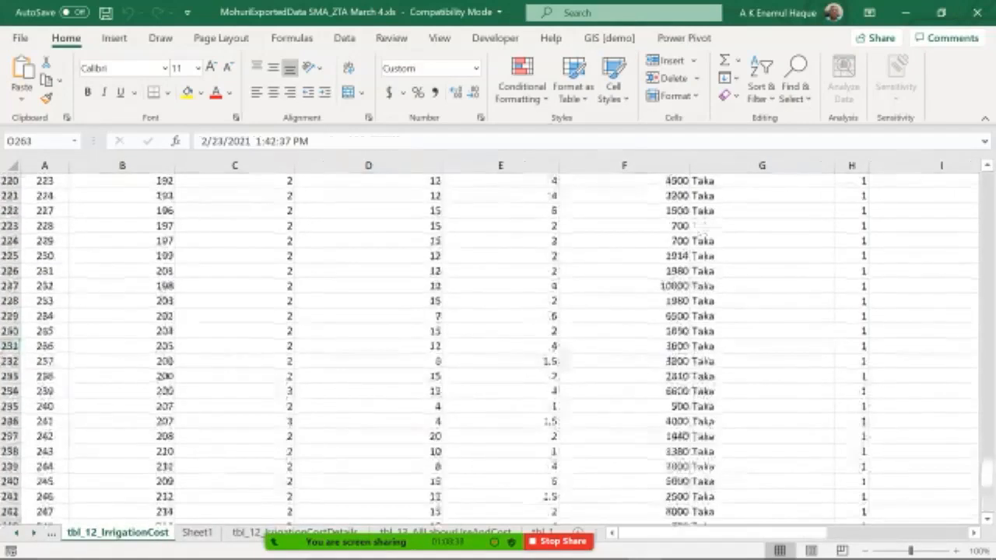
pyautogui.scroll(20, 498, 349)
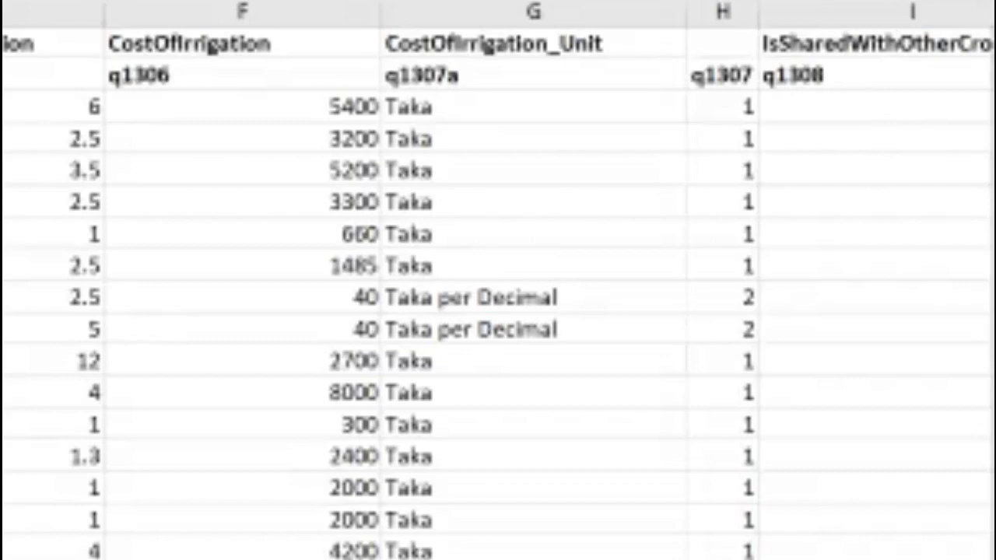
# Step: Examine the CostOfIrrigation_Unit entries and their q1307 codes in the irrigation cost table
pyautogui.click(534, 106)
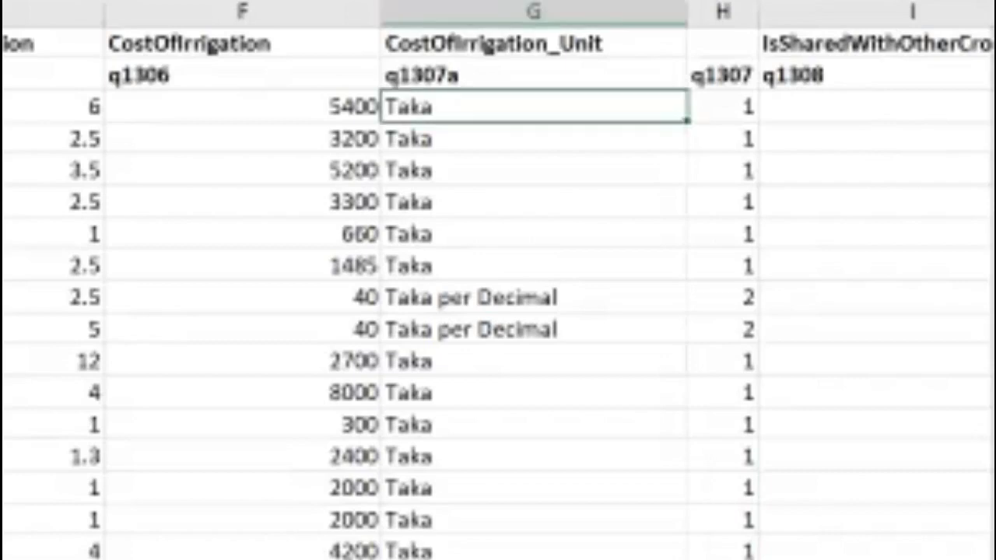
pyautogui.click(723, 107)
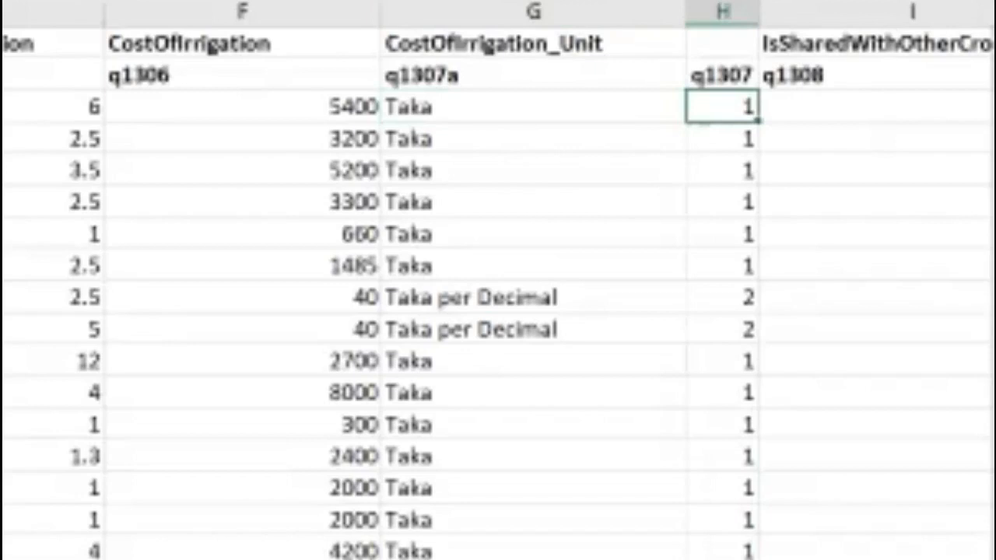
pyautogui.click(534, 297)
pyautogui.click(876, 297)
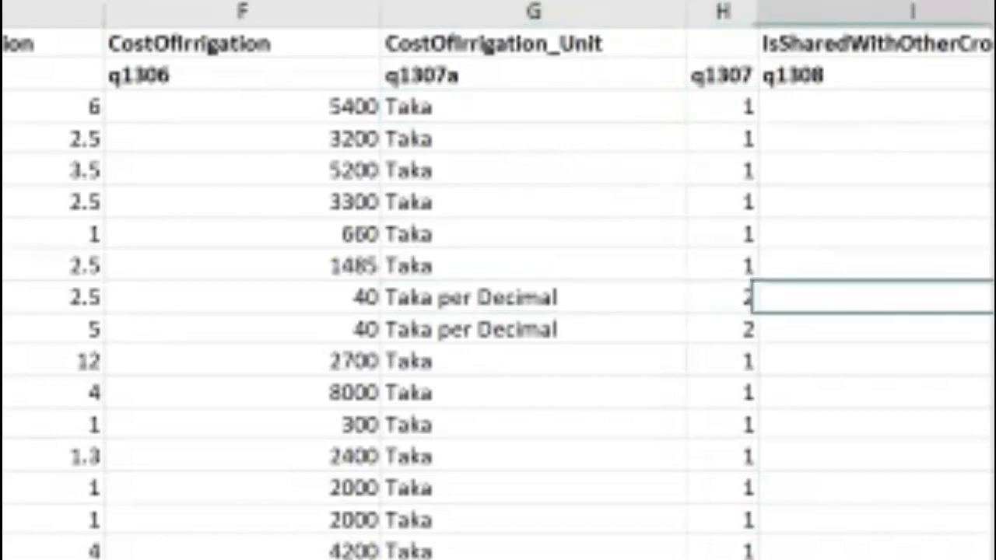
pyautogui.click(723, 297)
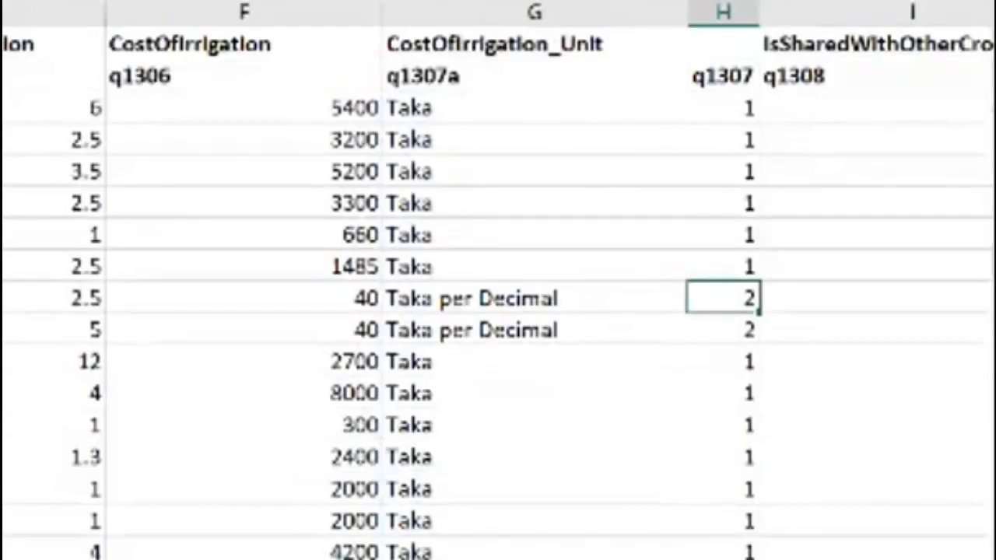
pyautogui.scroll(-20, 498, 311)
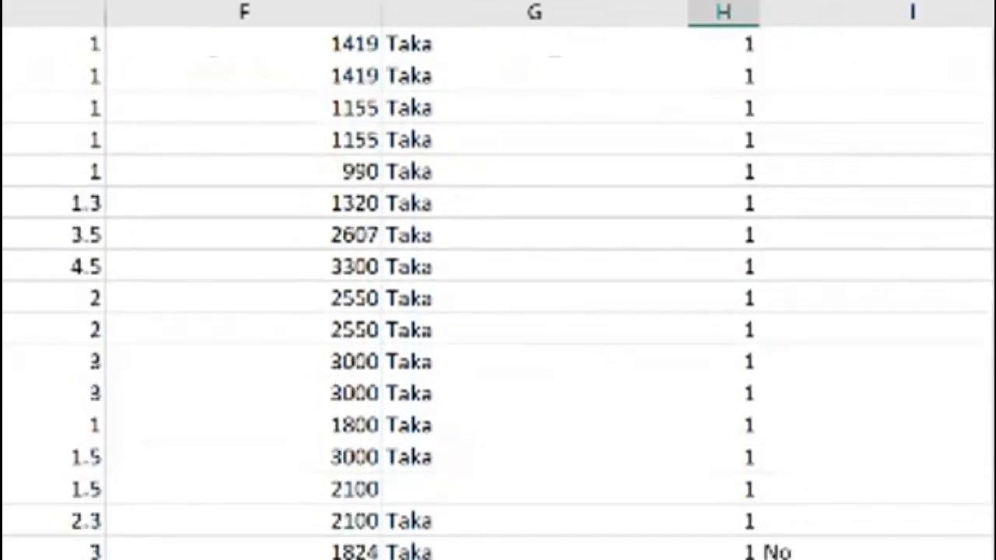
pyautogui.scroll(6, 498, 312)
pyautogui.scroll(-5, 498, 311)
pyautogui.scroll(8, 498, 311)
pyautogui.scroll(10, 498, 311)
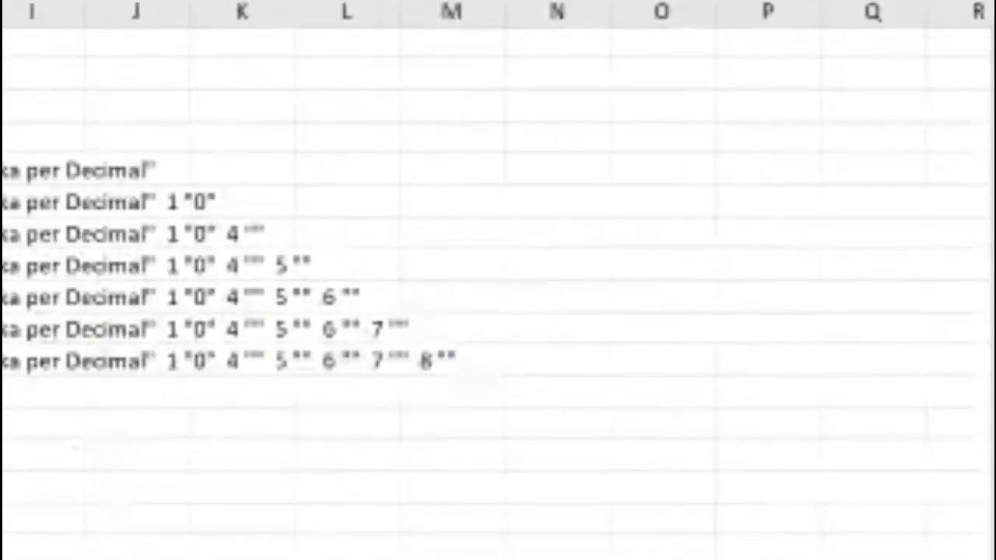
# Step: Clear the existing contents on Sheet1
pyautogui.moveTo(4, 72); pyautogui.dragTo(661, 297)
pyautogui.press('Delete')
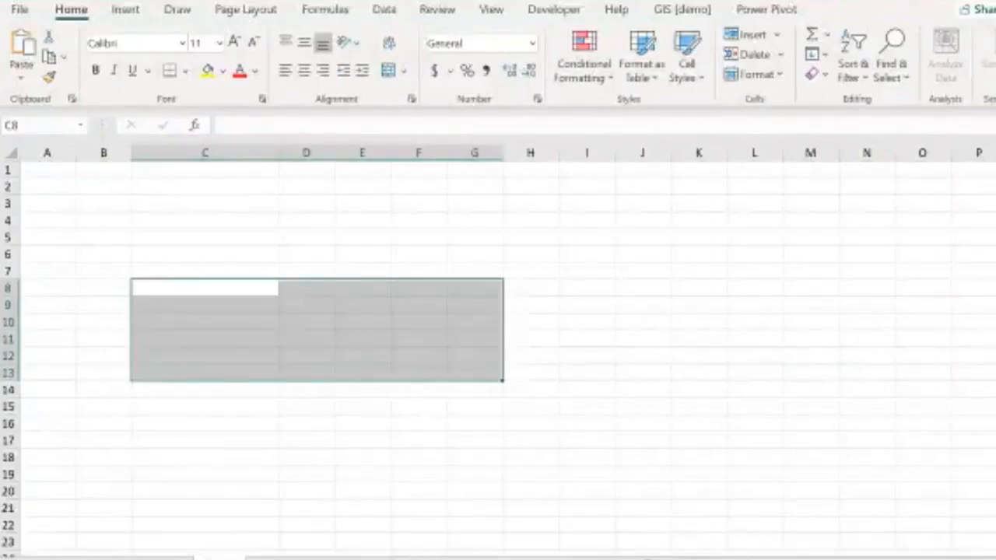
# Step: Enter =UNIQUE(tbl_12_IrrigationCost!G3:G263) in Sheet1 cell C4 to list the distinct irrigation cost units
pyautogui.click(205, 220)
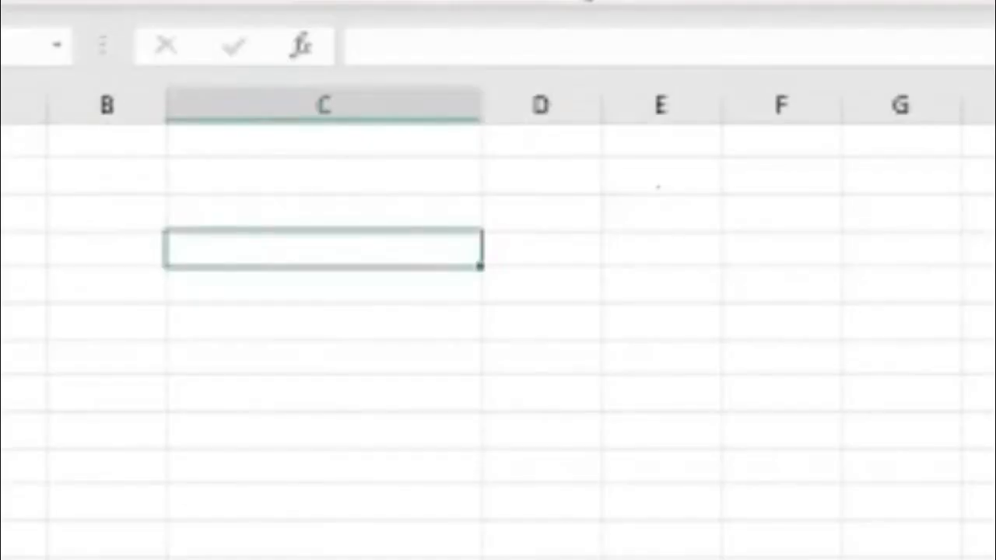
pyautogui.write('=unique')
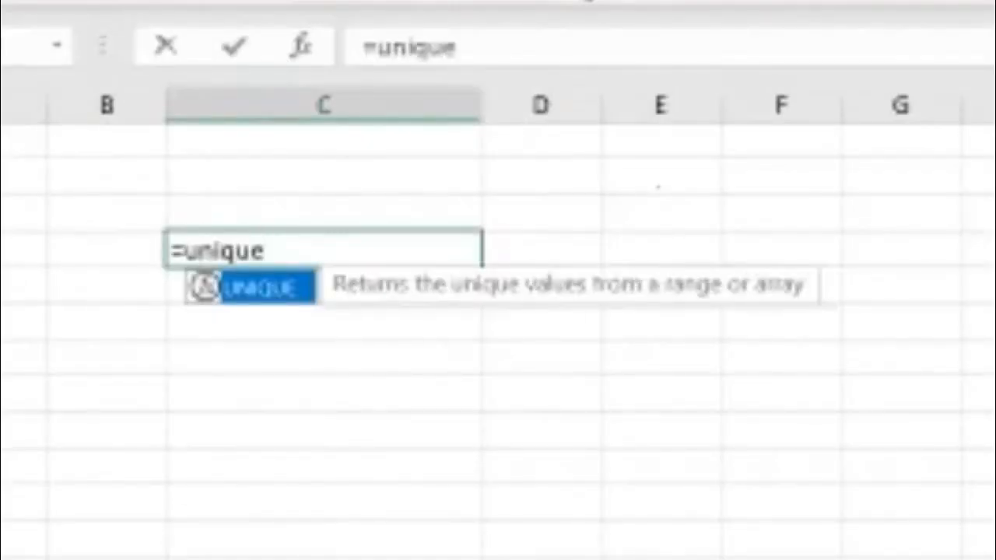
pyautogui.write('(')
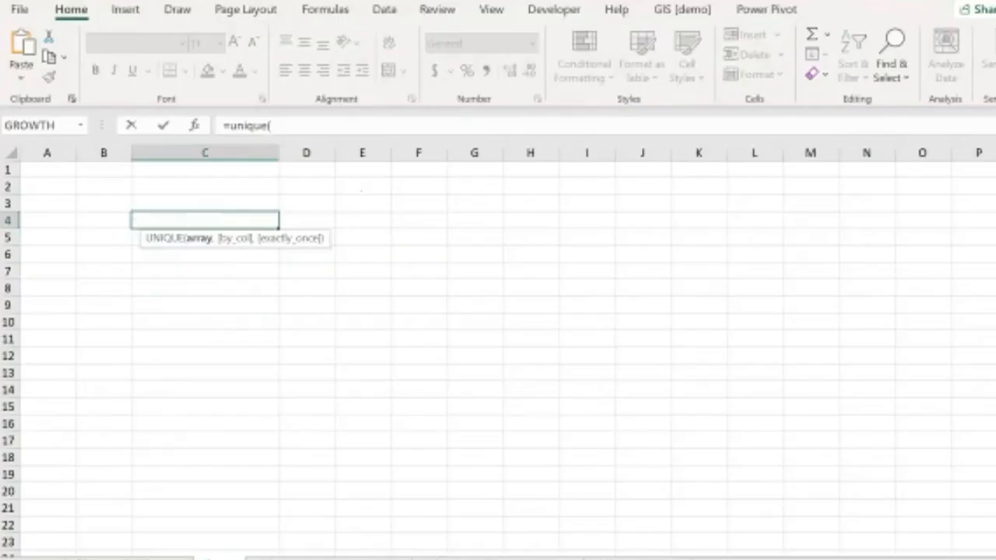
pyautogui.hotkey('ctrl', 'pageup')
pyautogui.click(854, 204)
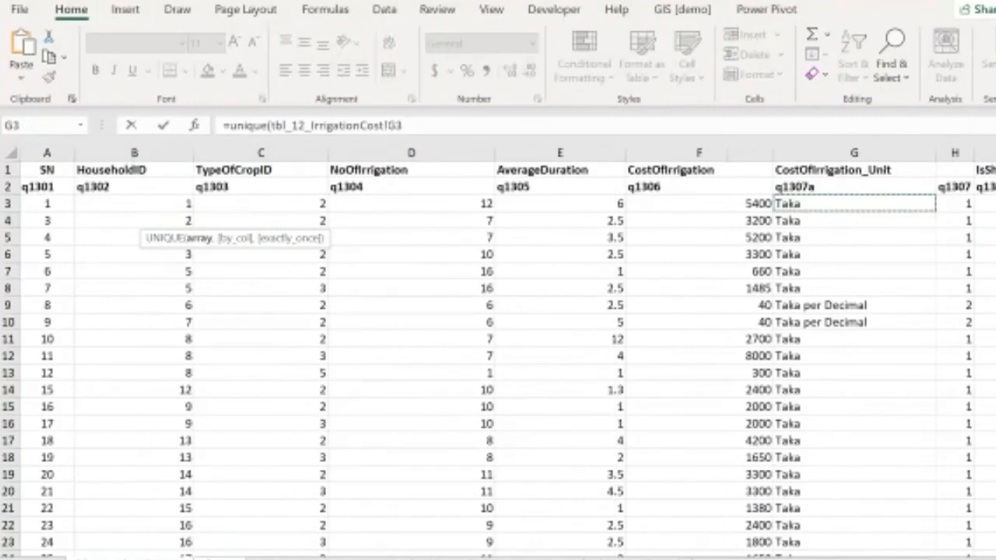
pyautogui.scroll(-20, 498, 358)
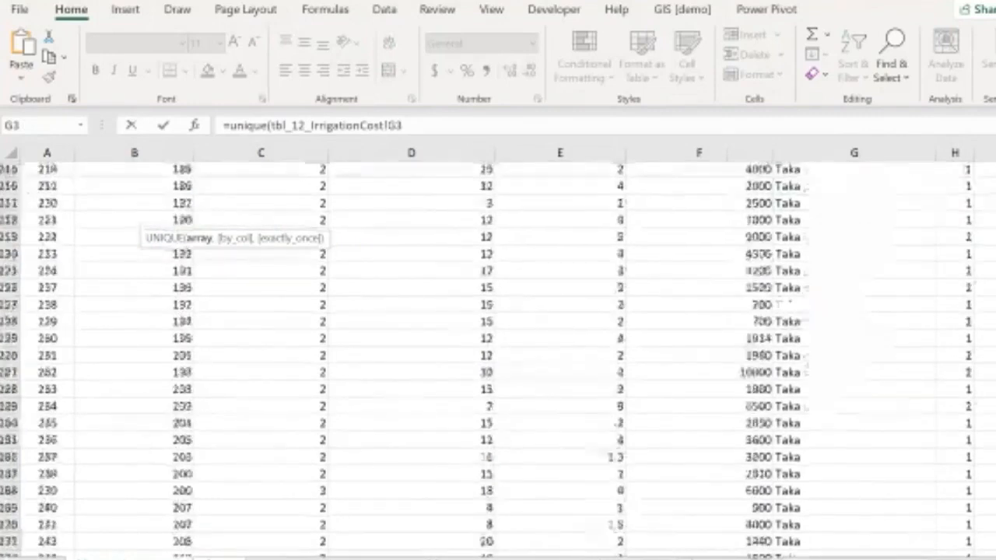
pyautogui.keyDown('shift'); pyautogui.click(854, 542); pyautogui.keyUp('shift')
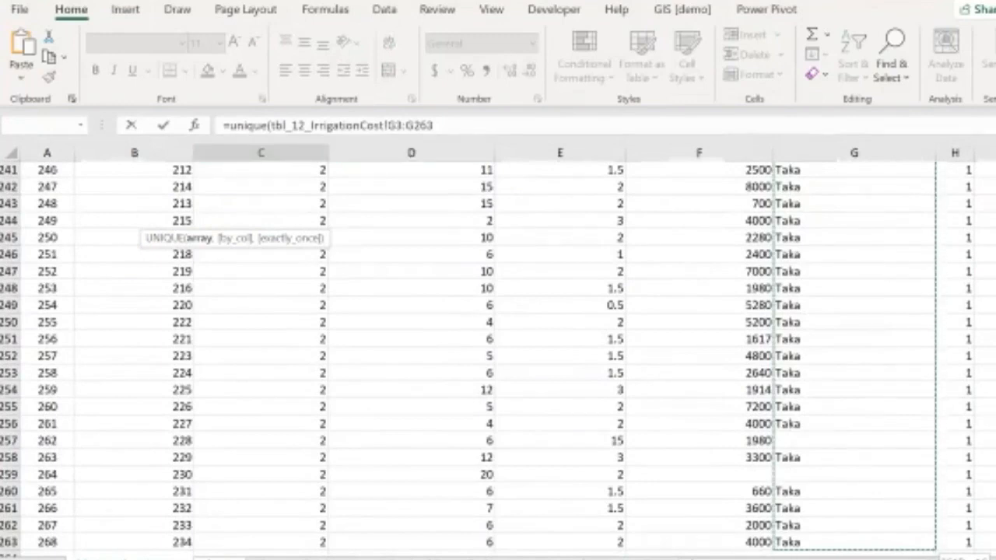
pyautogui.click(435, 125)
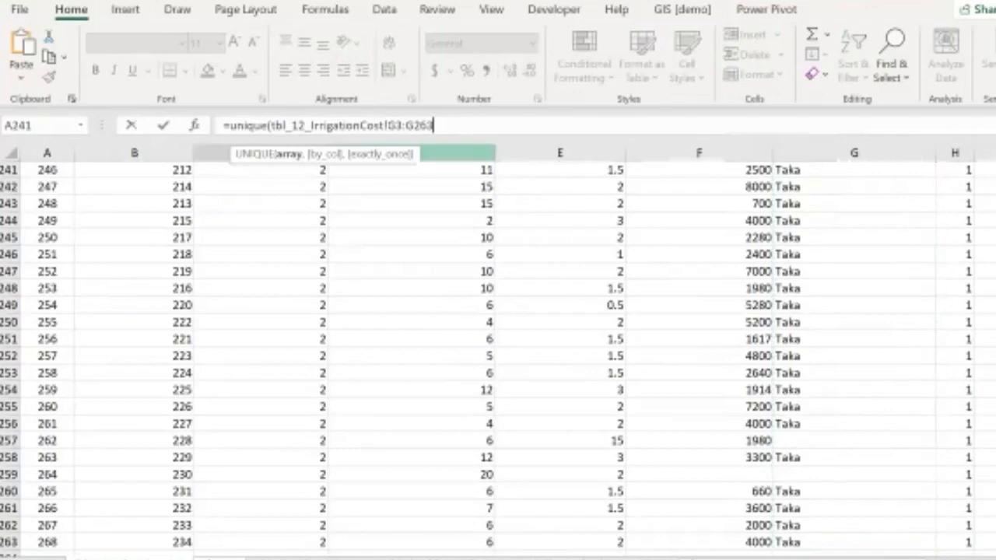
pyautogui.write(')')
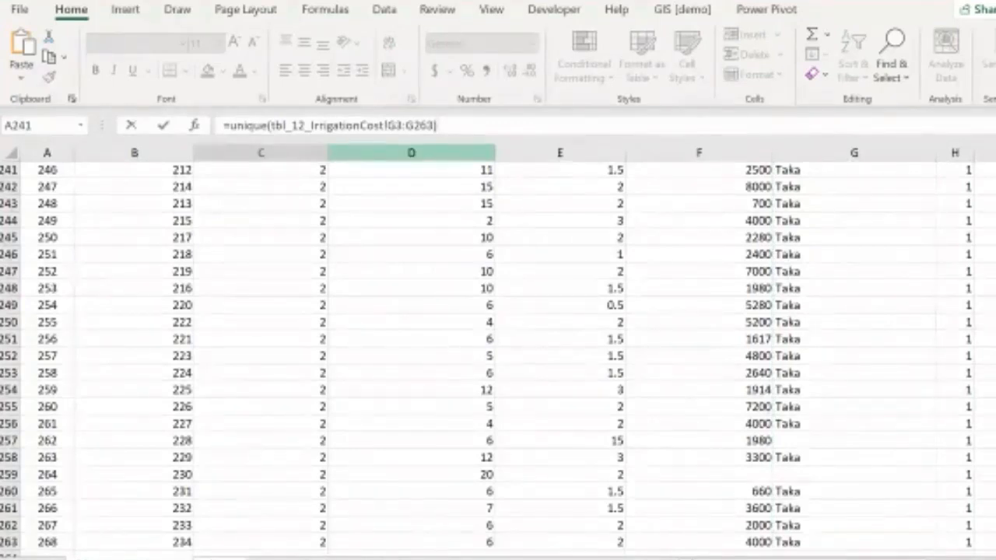
pyautogui.press('Return')
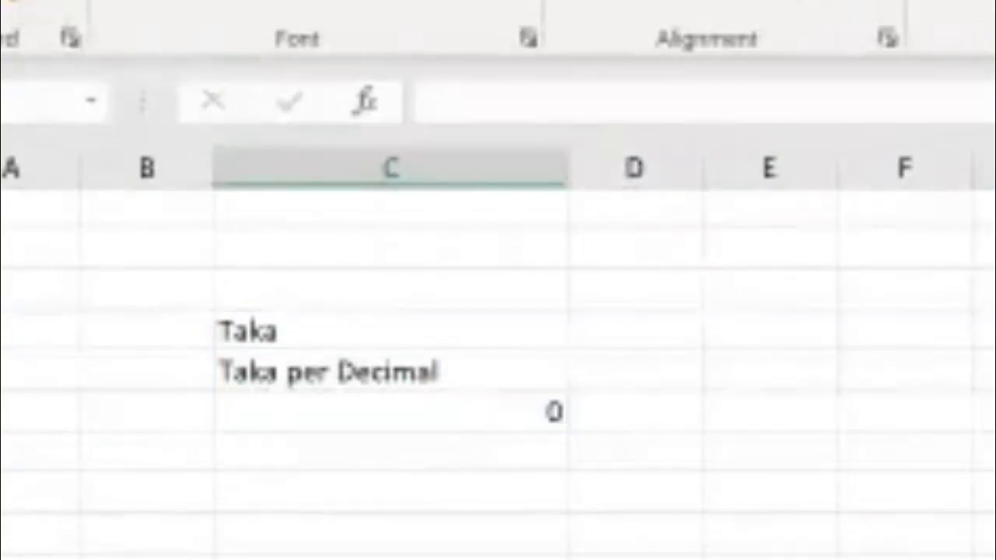
# Step: Inspect the cells returned by the UNIQUE formula
pyautogui.click(390, 412)
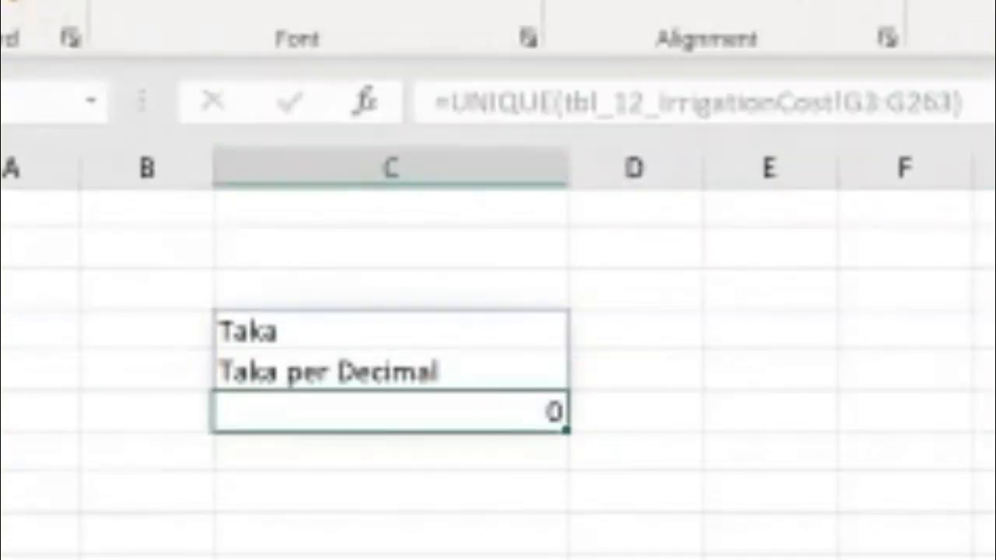
pyautogui.click(390, 331)
pyautogui.click(391, 372)
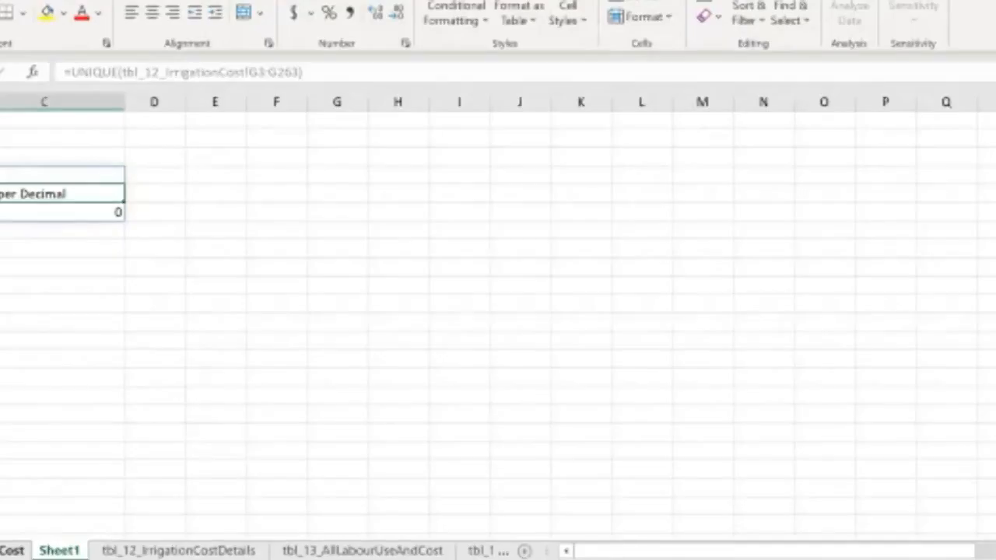
# Step: Examine the blank cost unit entries in the irrigation cost table and the units returned on Sheet1
pyautogui.click(11, 551)
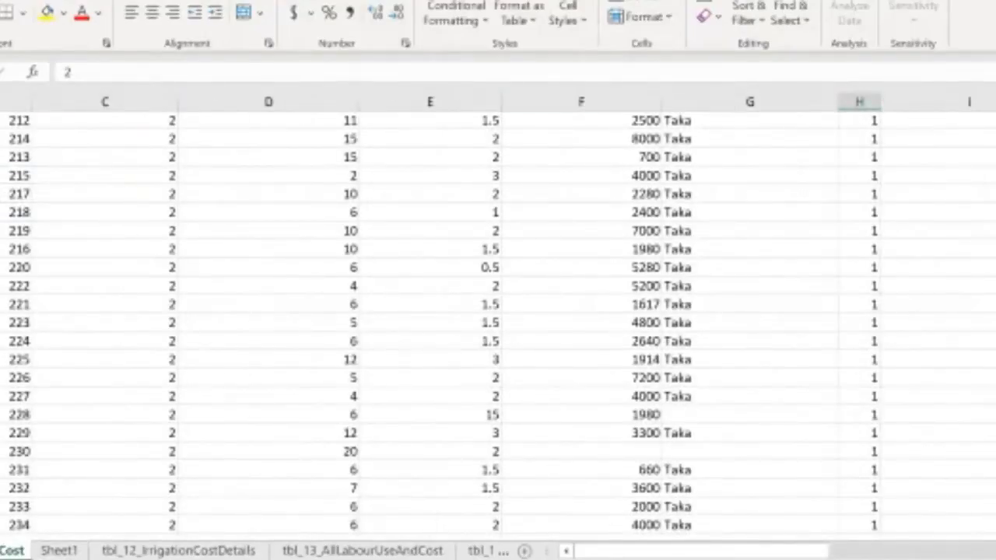
pyautogui.click(750, 414)
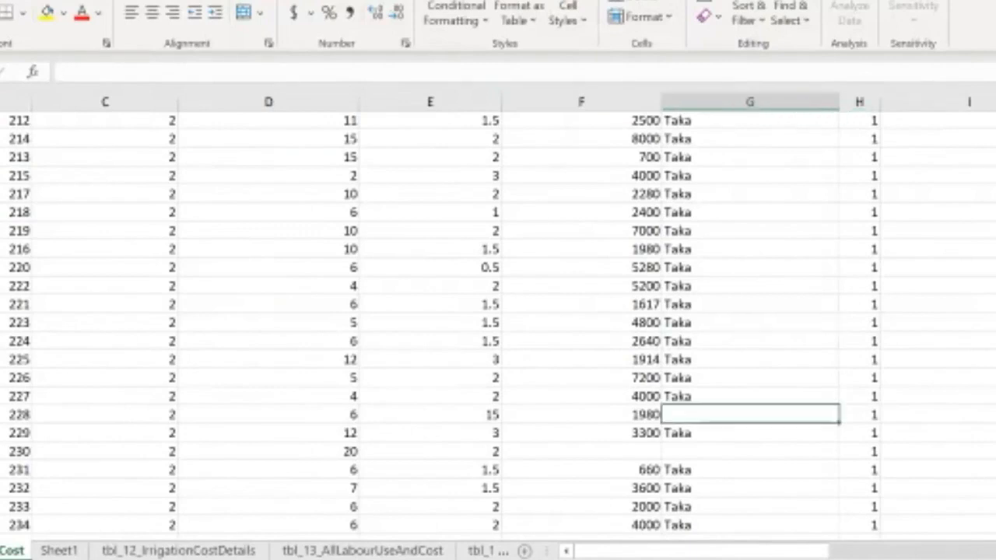
pyautogui.click(750, 451)
pyautogui.click(750, 414)
pyautogui.click(749, 451)
pyautogui.click(750, 415)
pyautogui.click(58, 551)
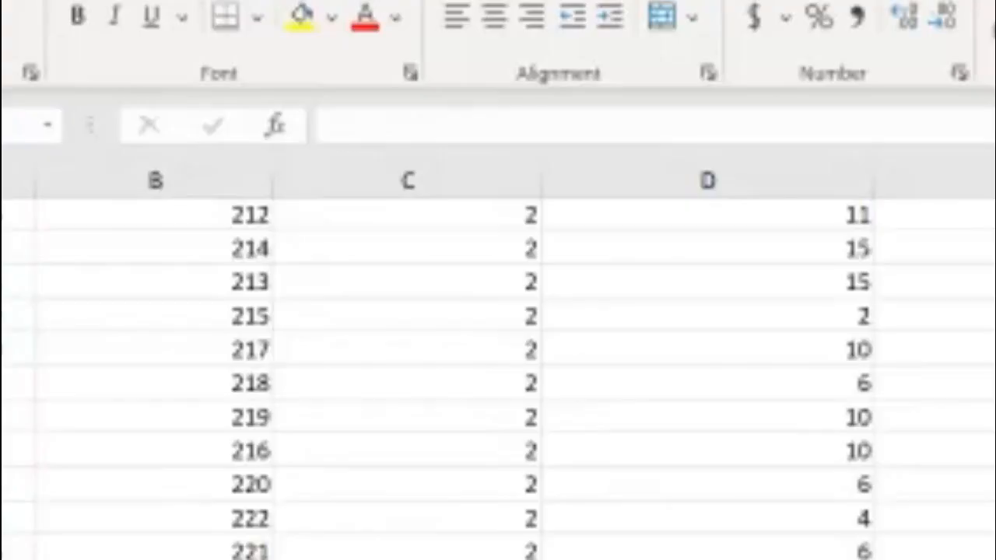
pyautogui.click(295, 484)
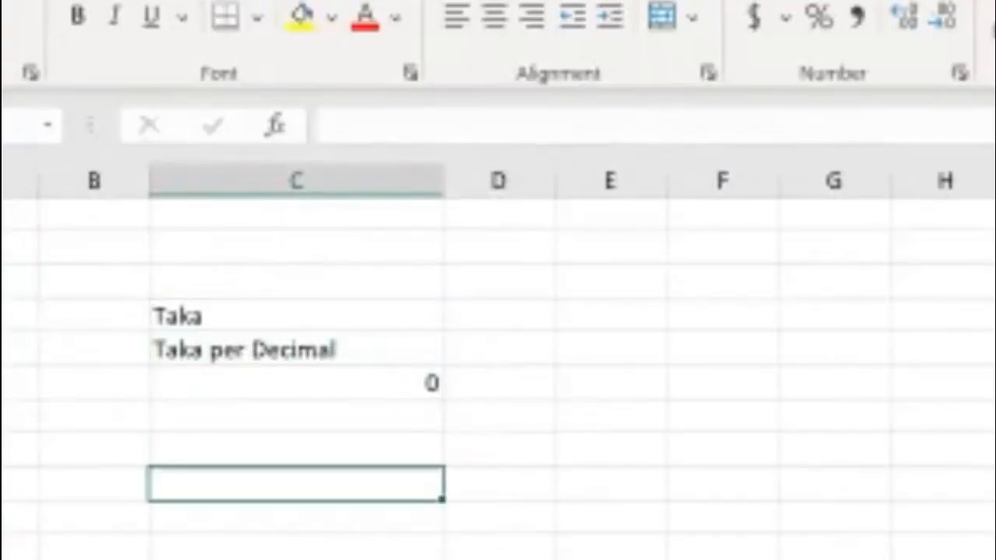
pyautogui.click(296, 316)
pyautogui.click(295, 349)
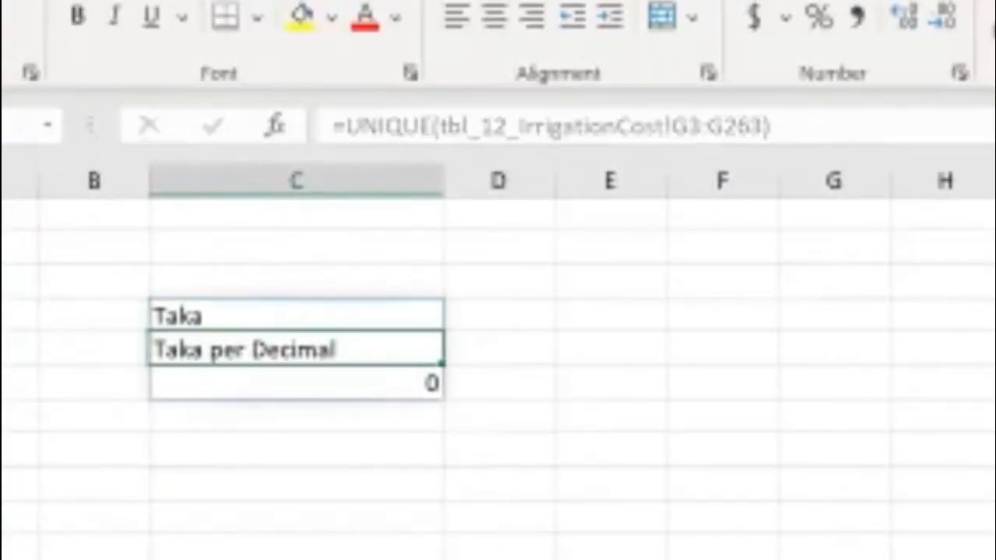
pyautogui.click(500, 348)
# Step: Enter codes 1, 2 and 1 in column D beside Taka, Taka per Decimal and 0 on Sheet1
pyautogui.click(499, 316)
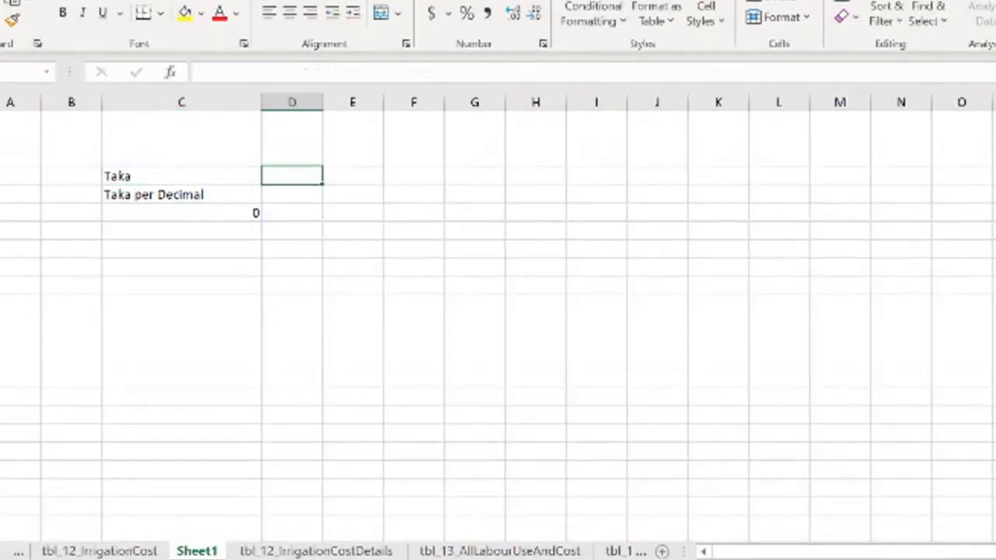
pyautogui.write('1')
pyautogui.press('Return')
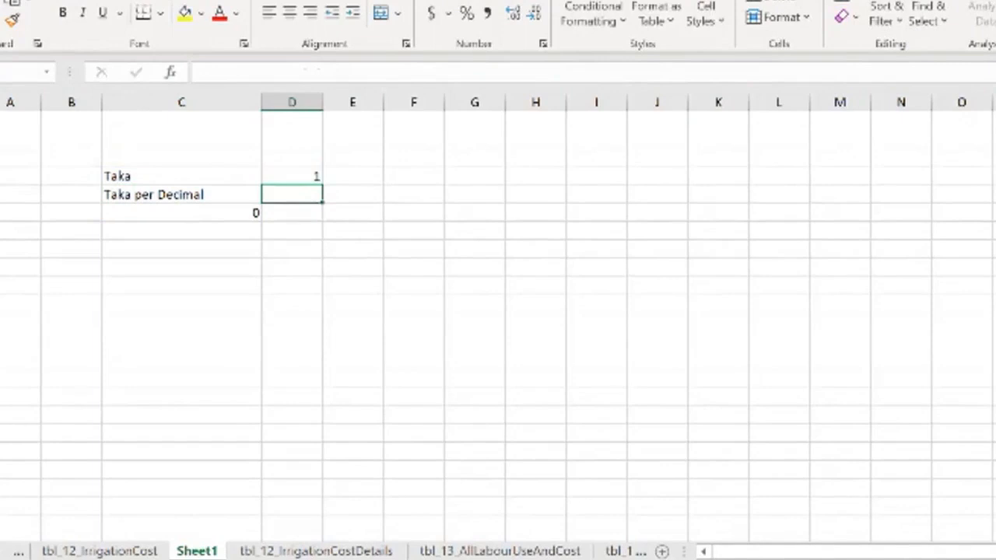
pyautogui.write('2')
pyautogui.press('Return')
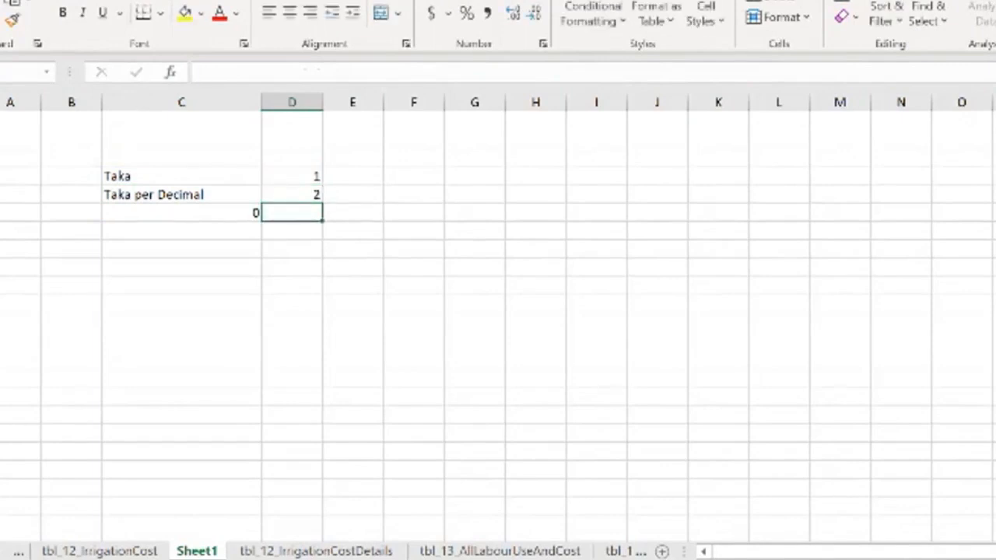
pyautogui.click(182, 213)
pyautogui.click(292, 213)
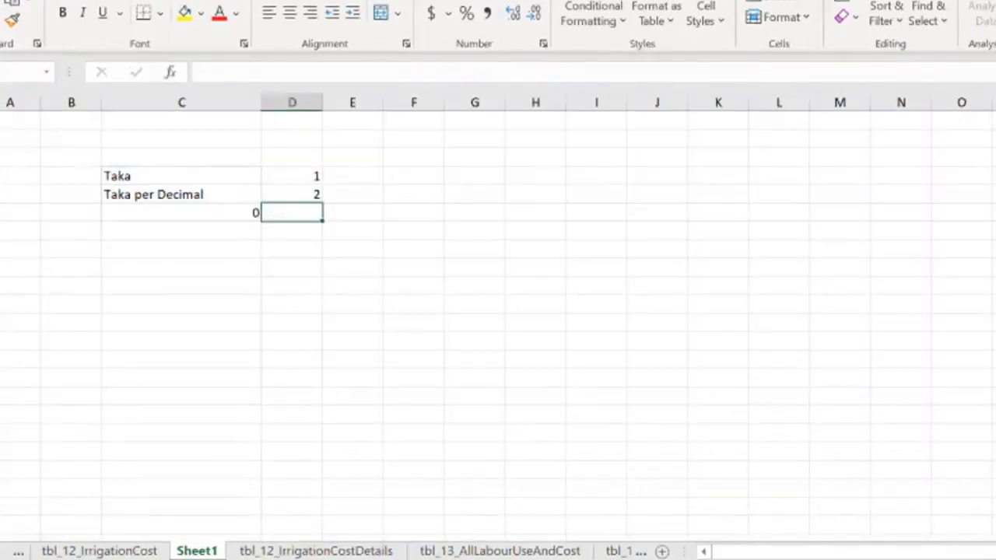
pyautogui.write('1')
pyautogui.press('Return')
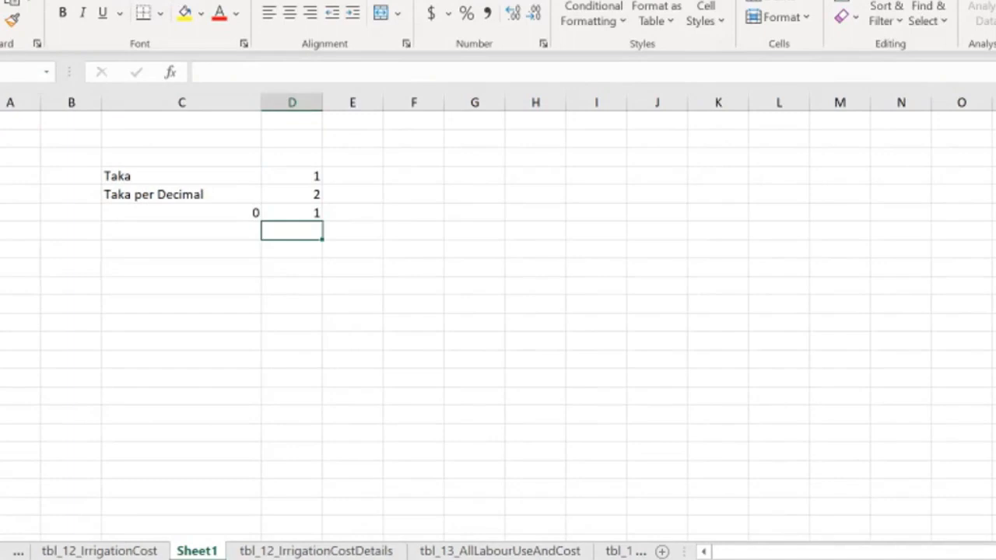
# Step: Compare the Sheet1 codes with the existing q1307 codes in the irrigation cost table
pyautogui.click(182, 177)
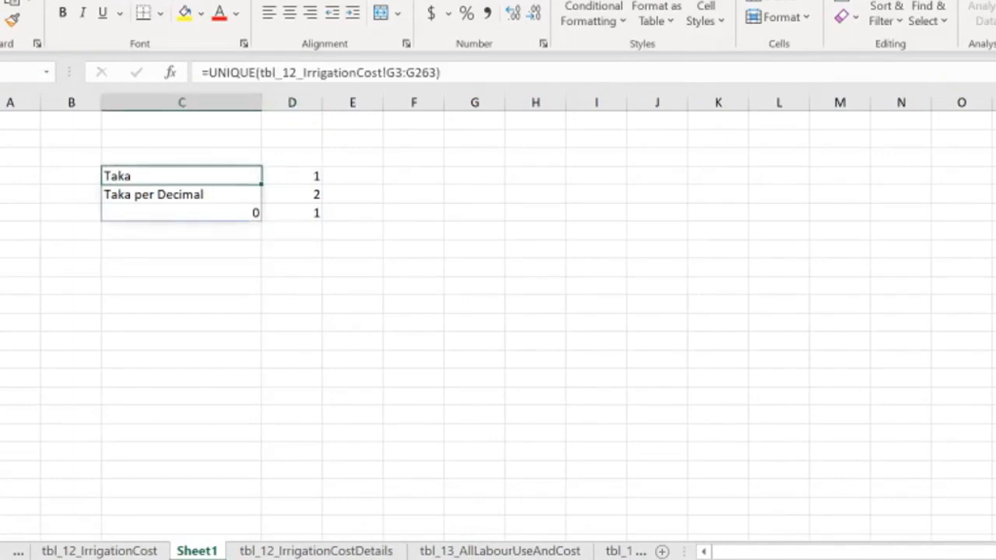
pyautogui.click(292, 177)
pyautogui.hotkey('ctrl', 'pageup')
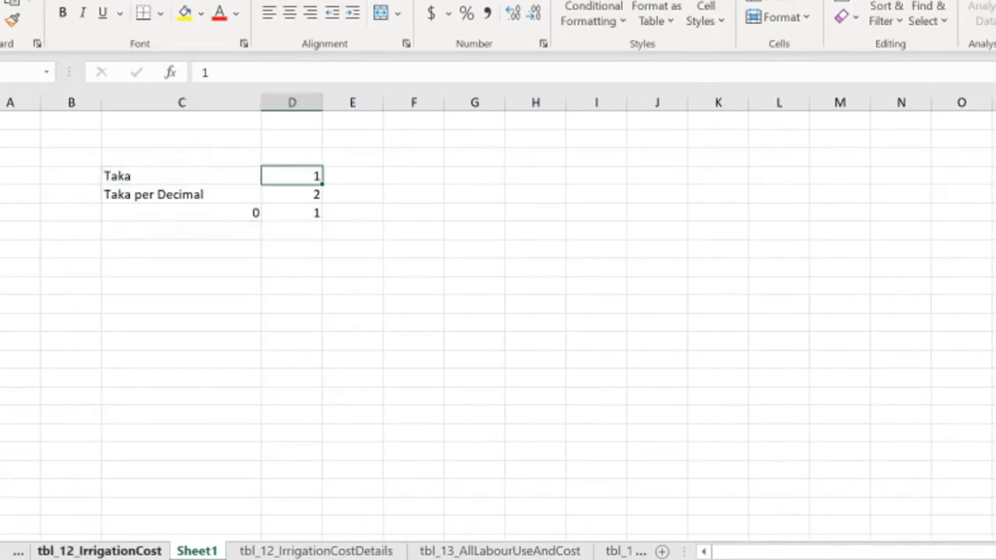
pyautogui.scroll(20, 498, 323)
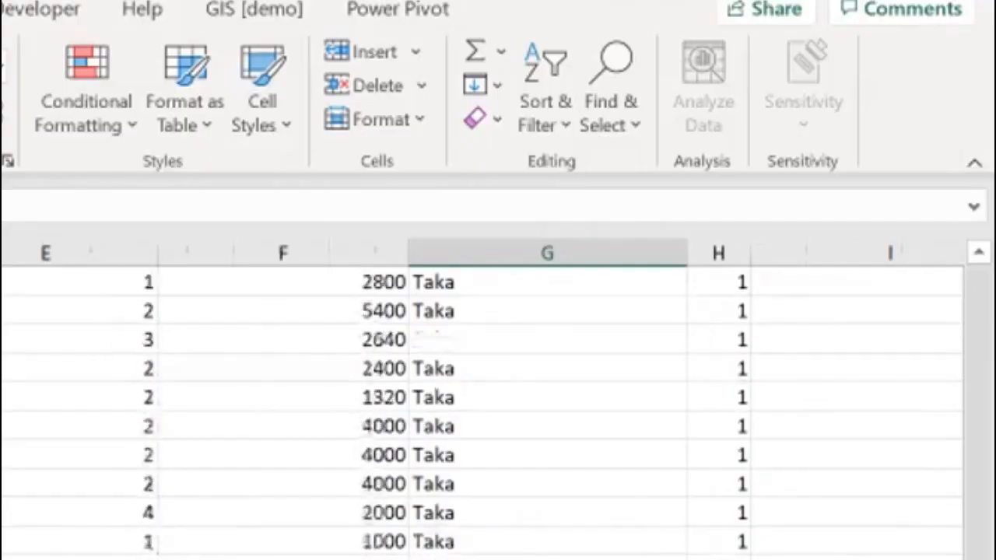
pyautogui.scroll(8, 548, 413)
pyautogui.moveTo(978, 535); pyautogui.dragTo(978, 289)
pyautogui.click(547, 311)
pyautogui.click(718, 311)
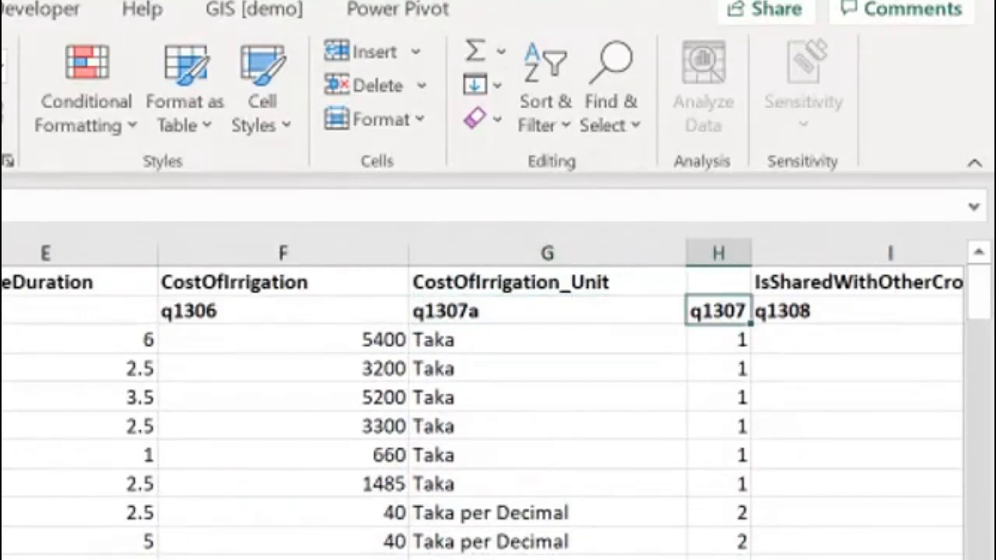
pyautogui.click(718, 340)
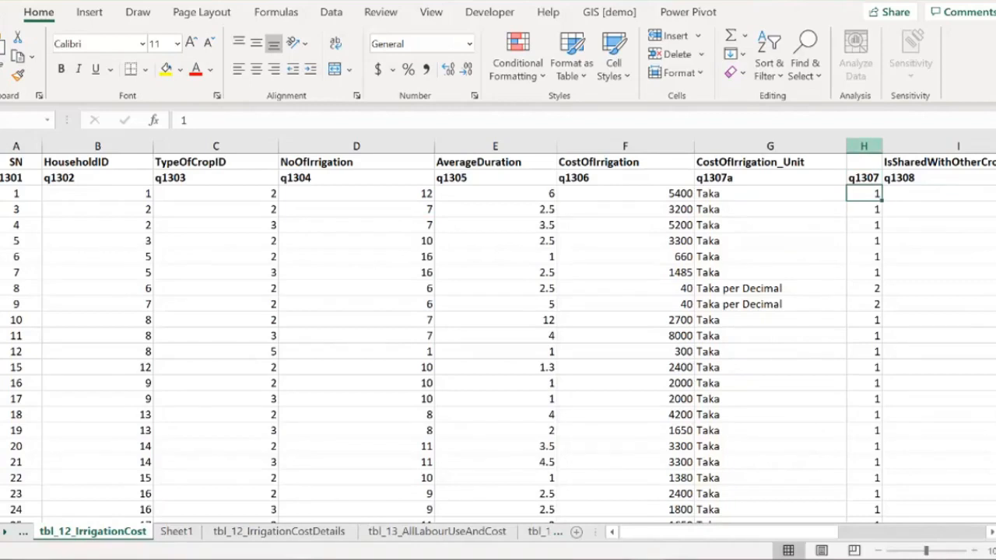
# Step: Clear column H of the irrigation cost table and re-enter the header q1307 in cell H2
pyautogui.click(863, 146)
pyautogui.press('Delete')
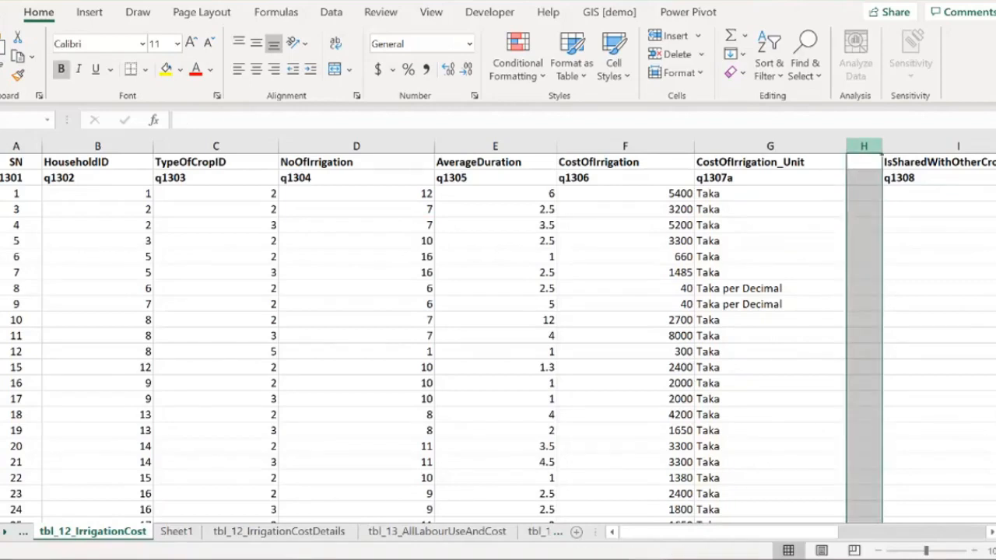
pyautogui.press('Down')
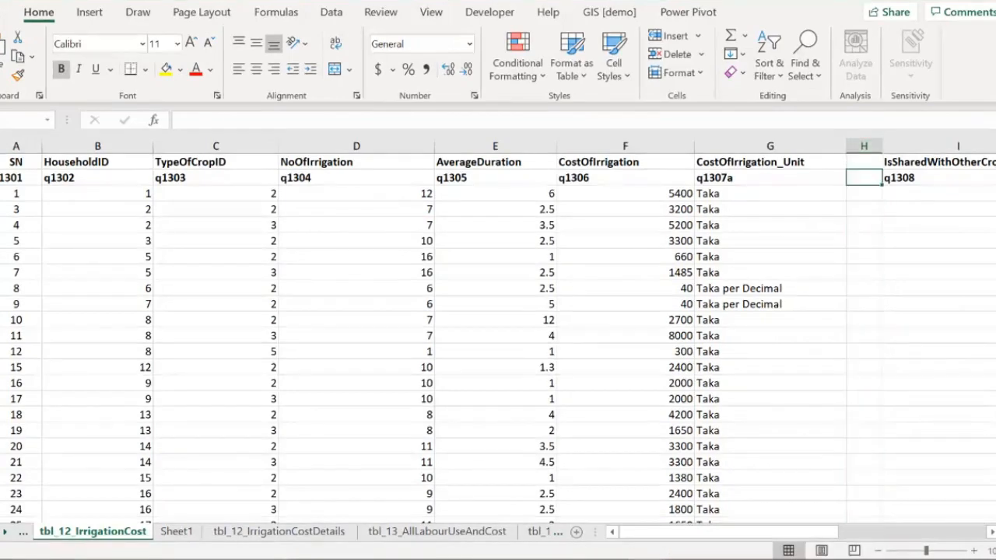
pyautogui.press('Left')
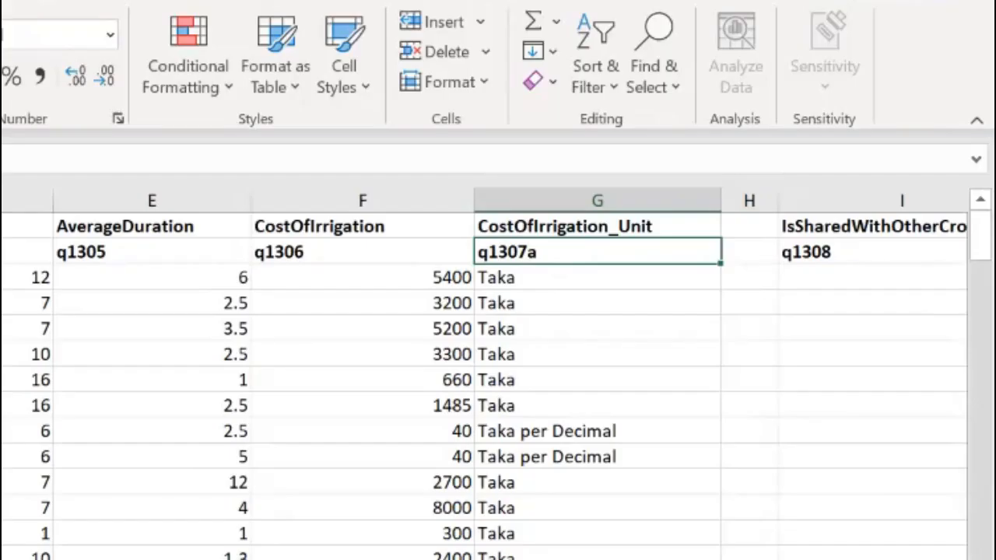
pyautogui.press('Right')
pyautogui.write('q1307')
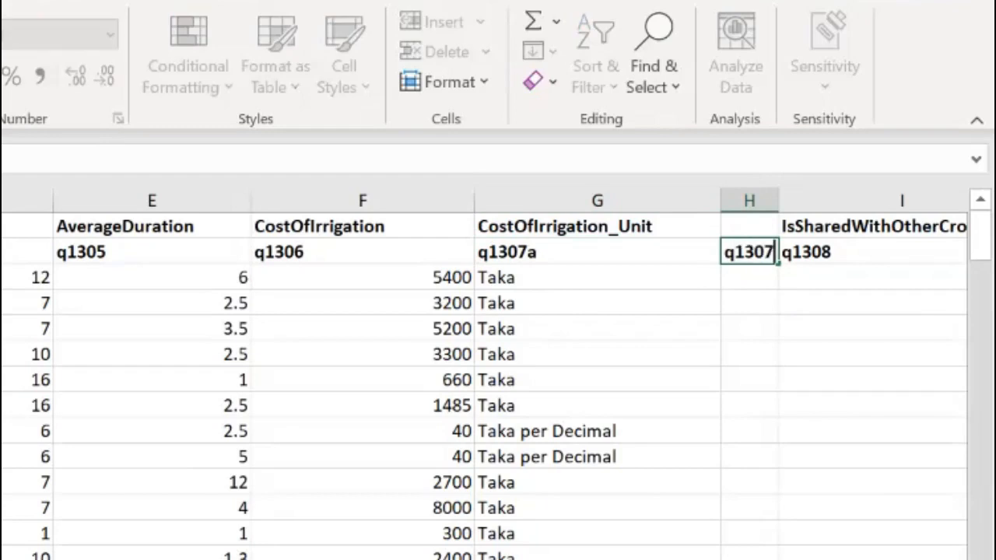
pyautogui.press('Return')
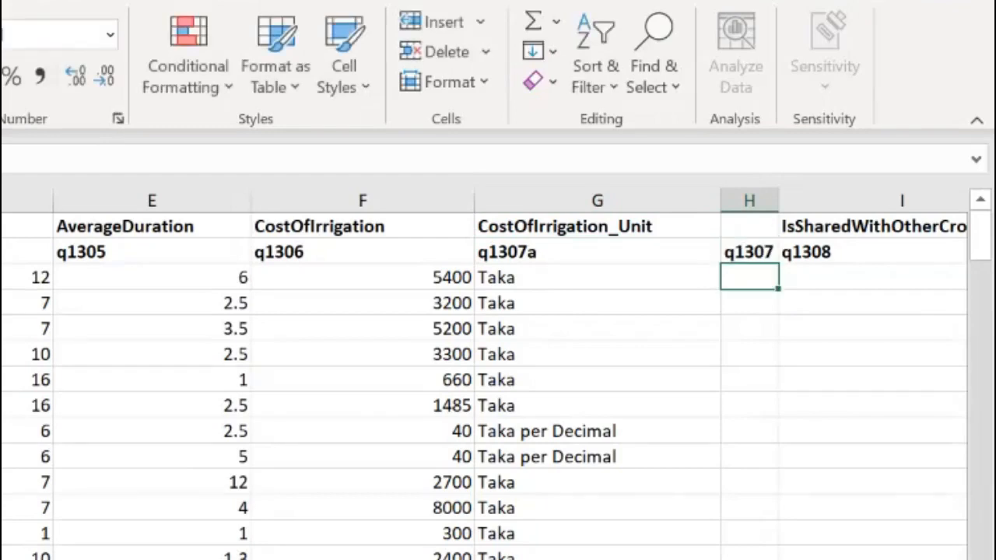
# Step: Enter =VLOOKUP(G3,Sheet1!$C$4:$D$6,2,0) in cell H3 to look up the unit code
pyautogui.press('Left')
pyautogui.press('Left')
pyautogui.press('Right')
pyautogui.press('Up')
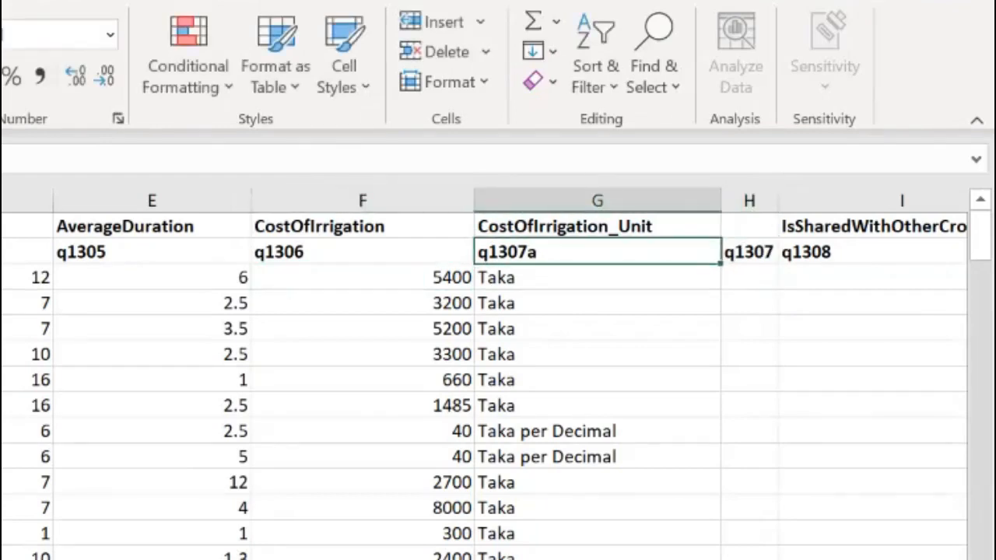
pyautogui.press('Right')
pyautogui.press('Down')
pyautogui.write('=vlookup')
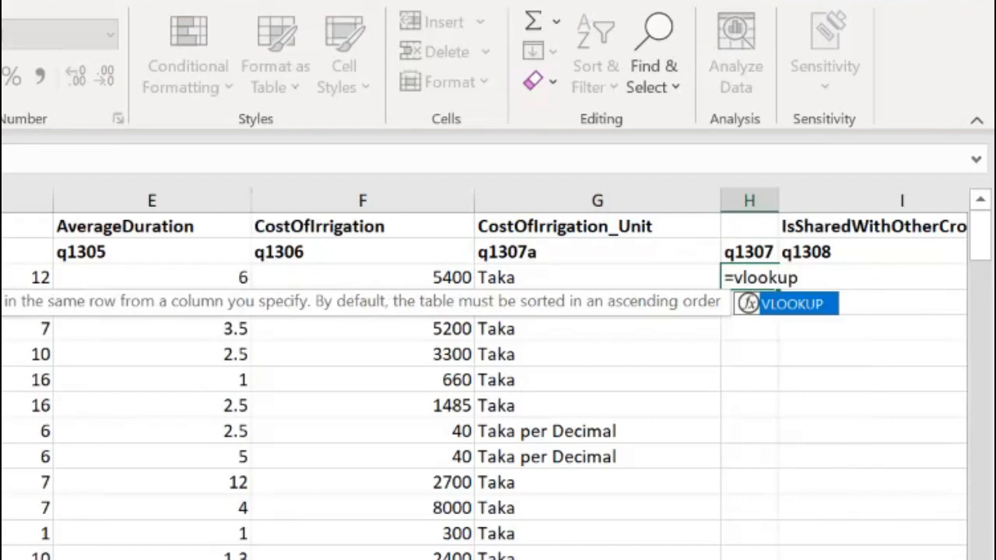
pyautogui.write('(')
pyautogui.press('Left')
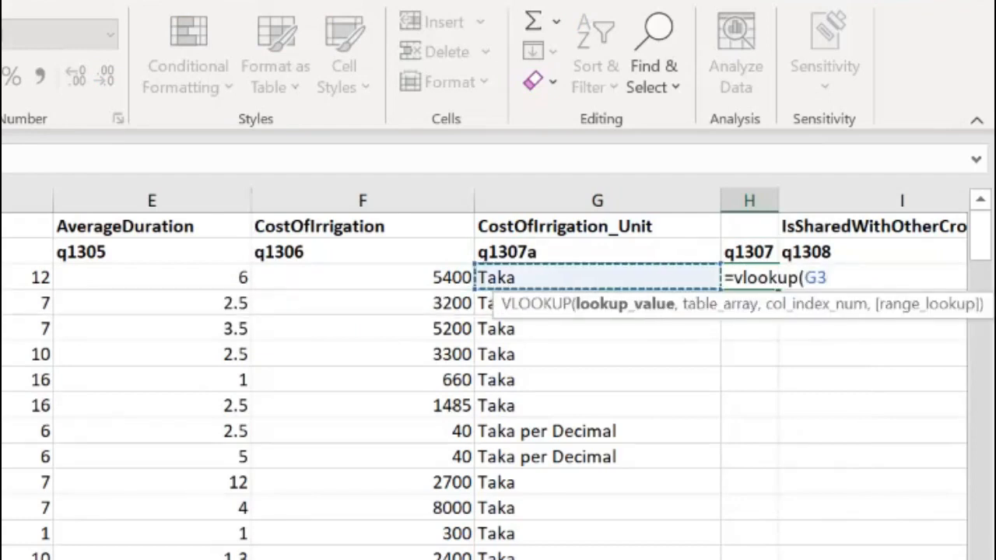
pyautogui.write(',')
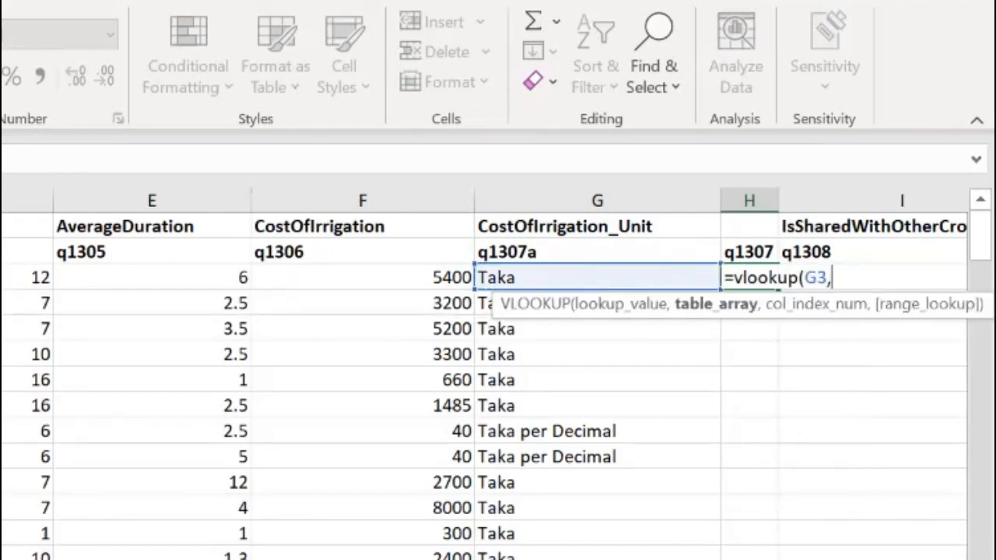
pyautogui.hotkey('ctrl', 'pagedown')
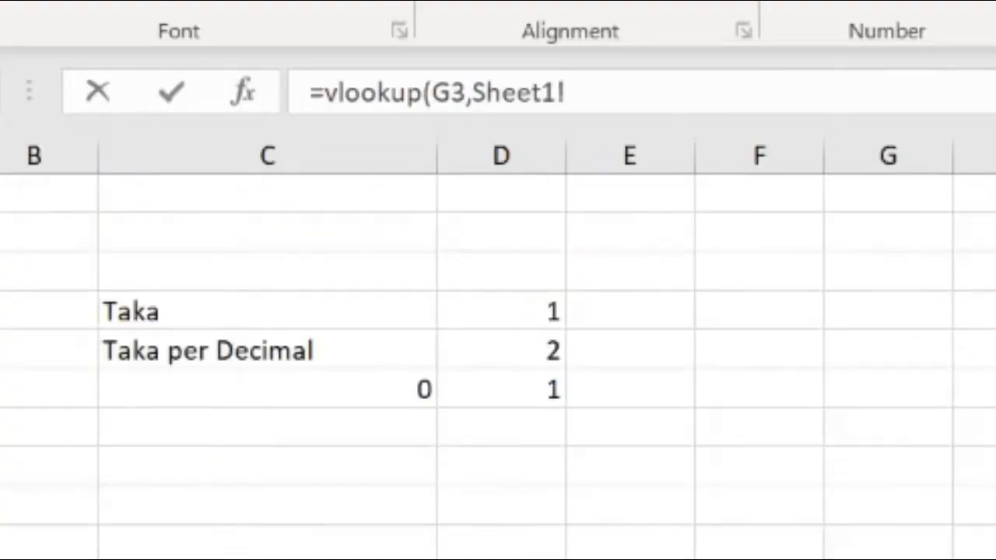
pyautogui.moveTo(268, 311); pyautogui.dragTo(502, 389)
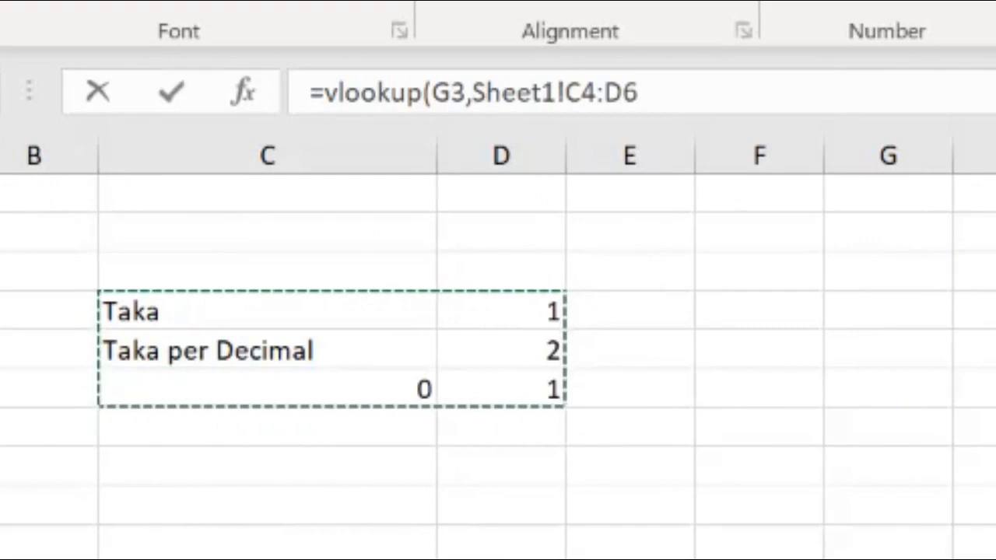
pyautogui.press('F4')
pyautogui.click(698, 92)
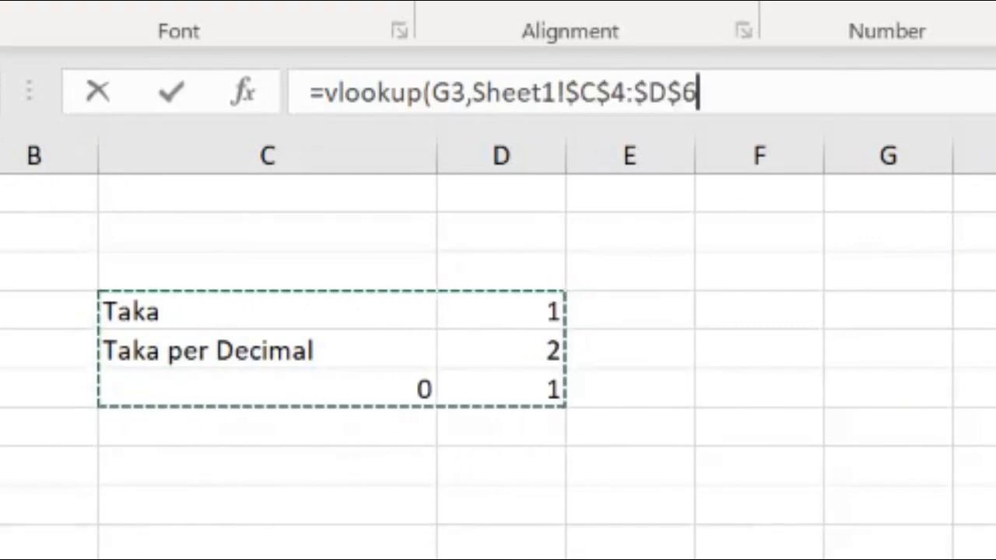
pyautogui.write(',')
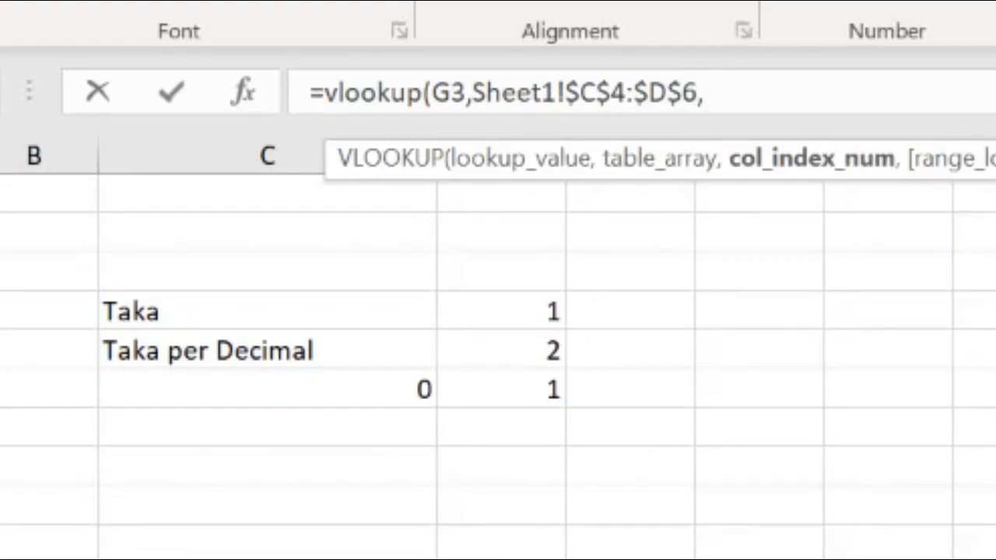
pyautogui.write('2,0)')
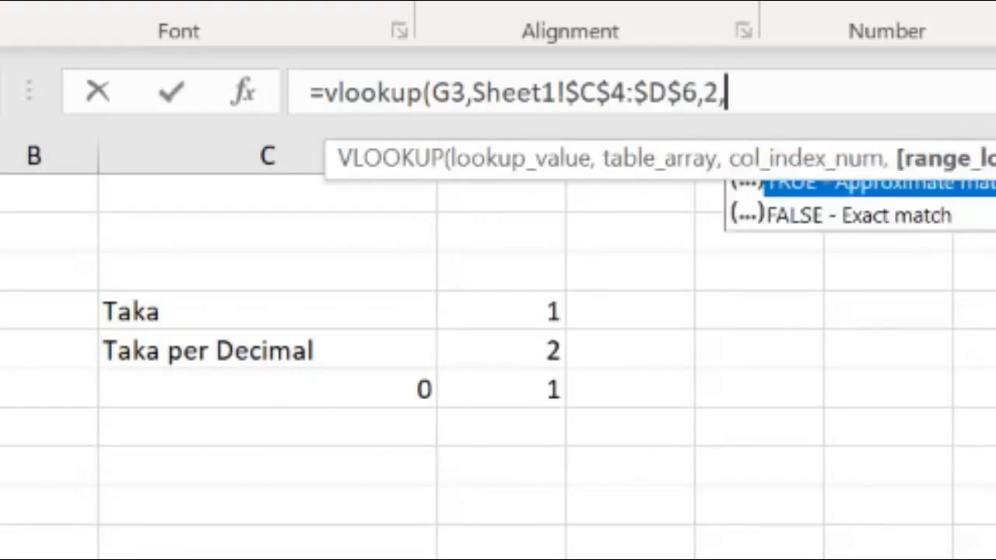
pyautogui.press('Return')
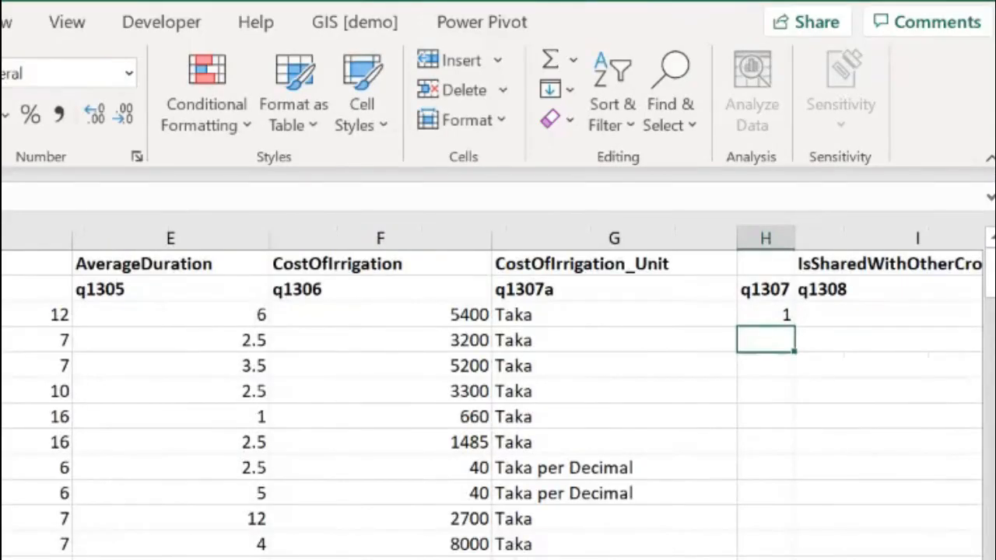
# Step: Fill the VLOOKUP formula down column H through the whole irrigation cost table
pyautogui.click(766, 315)
pyautogui.doubleClick(795, 327)
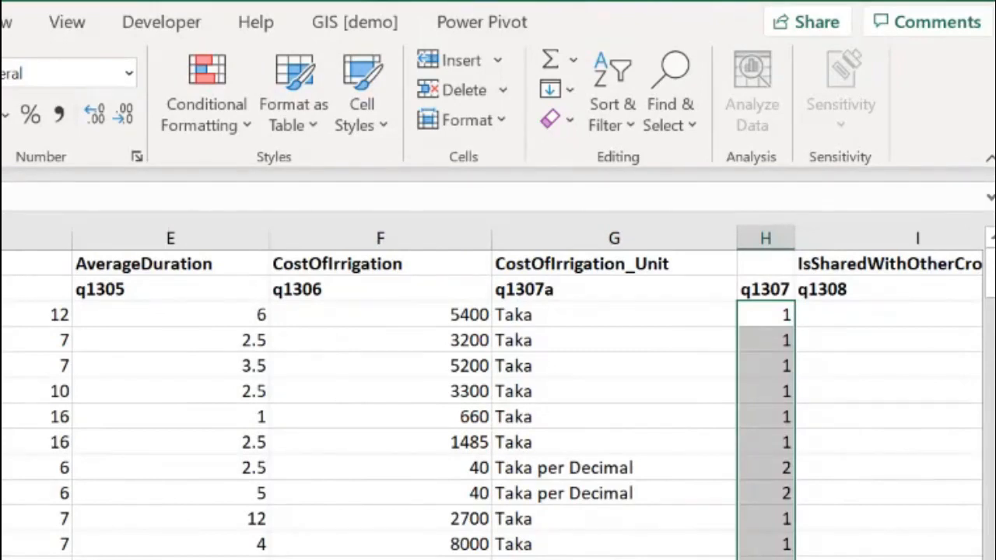
pyautogui.scroll(-10, 497, 404)
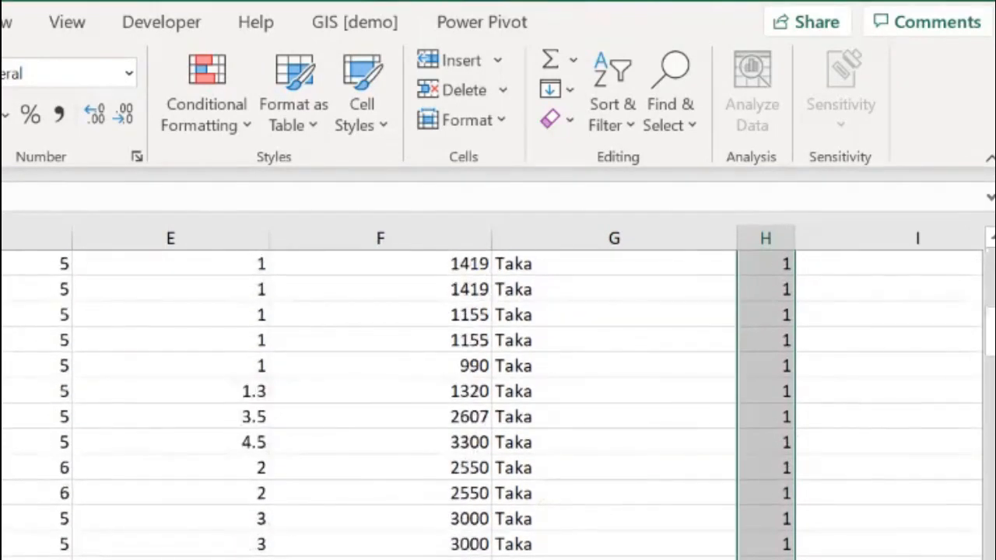
pyautogui.scroll(-20, 498, 404)
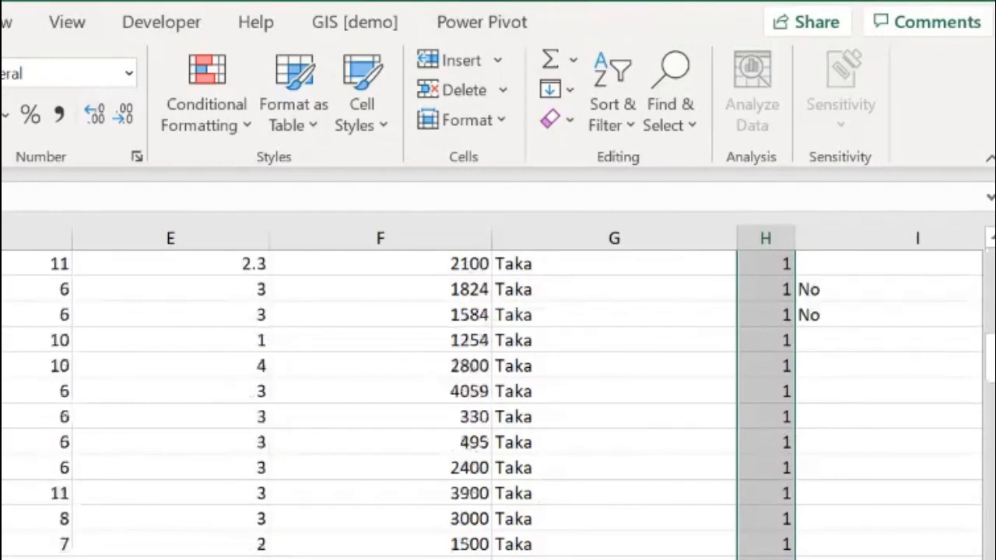
pyautogui.scroll(-20, 498, 404)
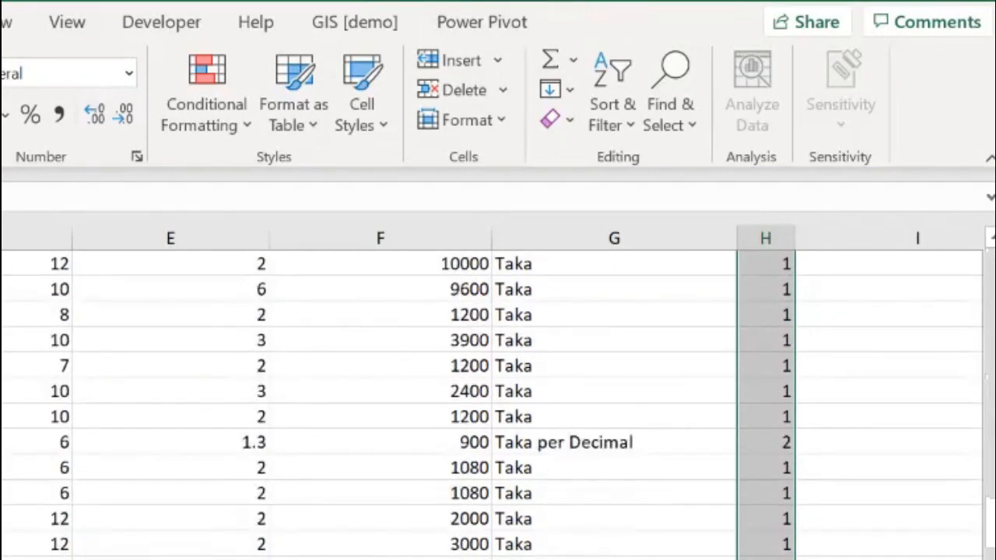
pyautogui.scroll(-5, 498, 405)
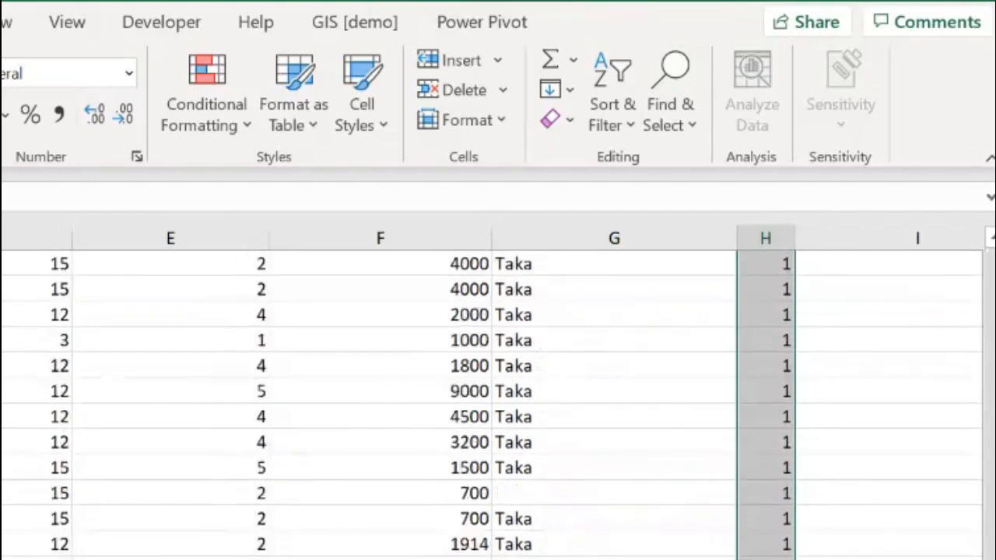
# Step: Scroll through the irrigation cost table to check the q1307 codes produced by the formula
pyautogui.scroll(-10, 498, 404)
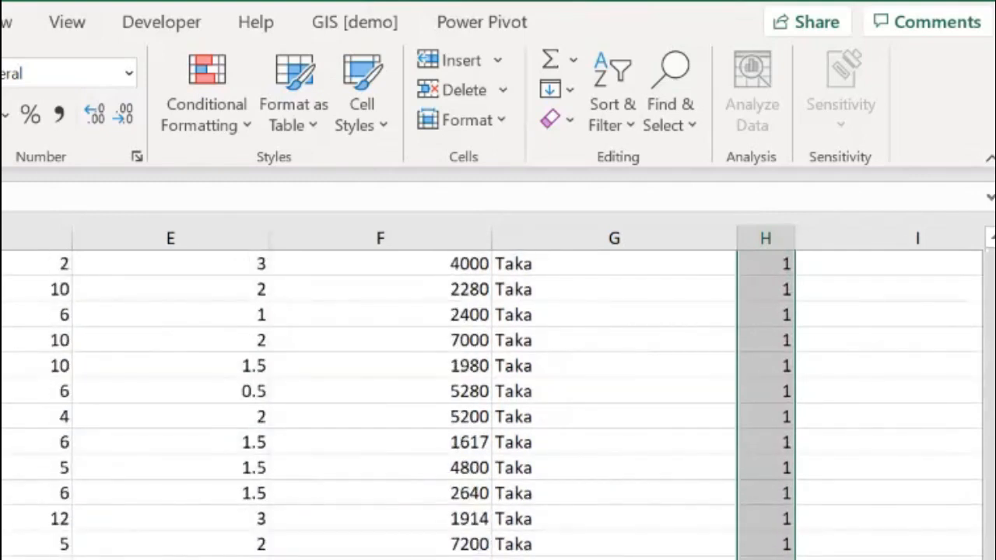
pyautogui.scroll(-5, 498, 405)
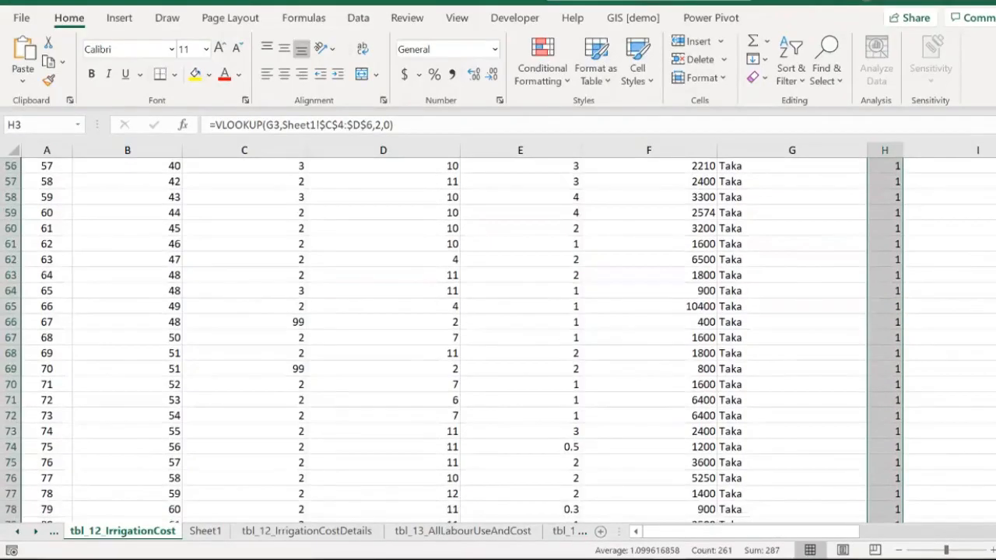
pyautogui.scroll(18, 498, 335)
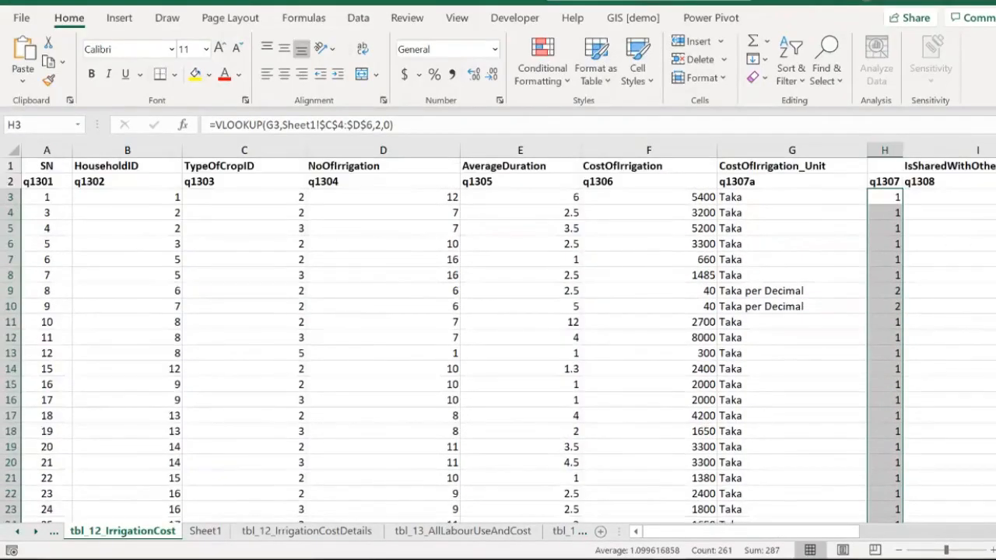
pyautogui.click(792, 196)
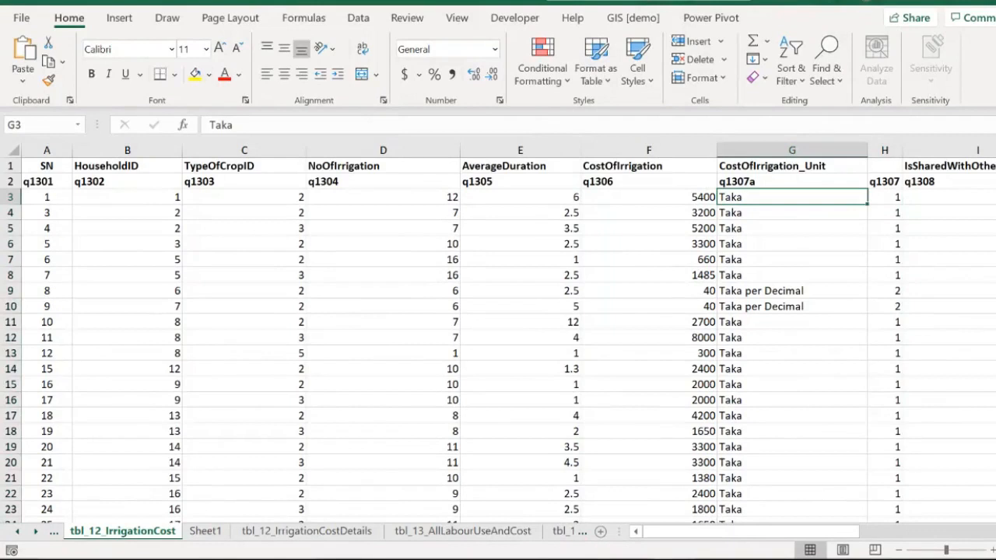
# Step: Browse the IrrigationCostDetails, AllLabourUseAndCost and CropDamageInfo sheets
pyautogui.click(306, 531)
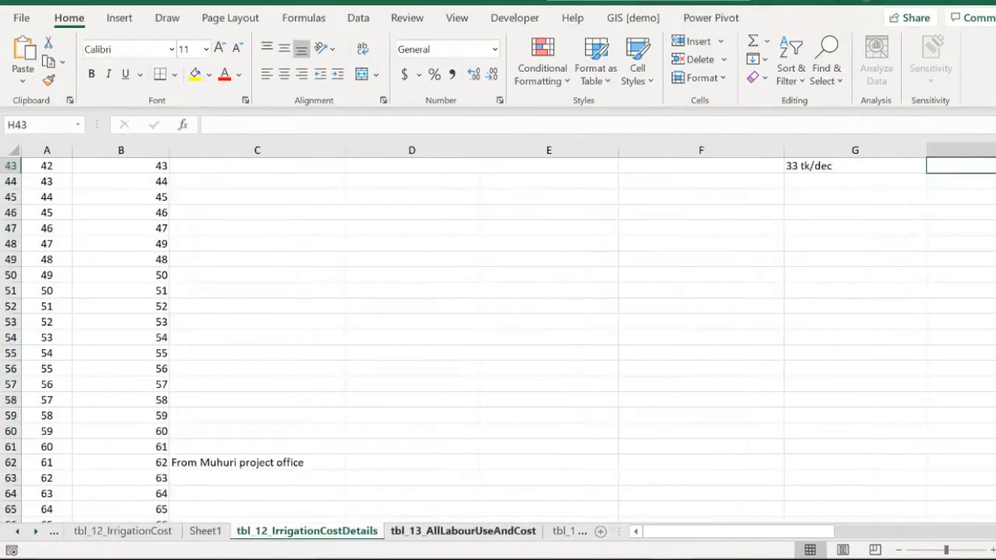
pyautogui.click(463, 531)
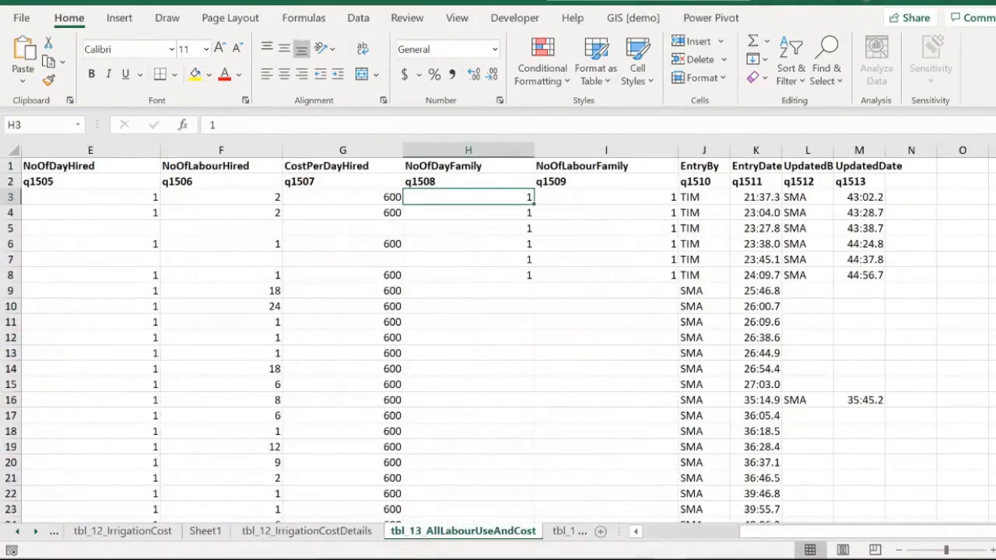
pyautogui.hotkey('ctrl', 'pagedown')
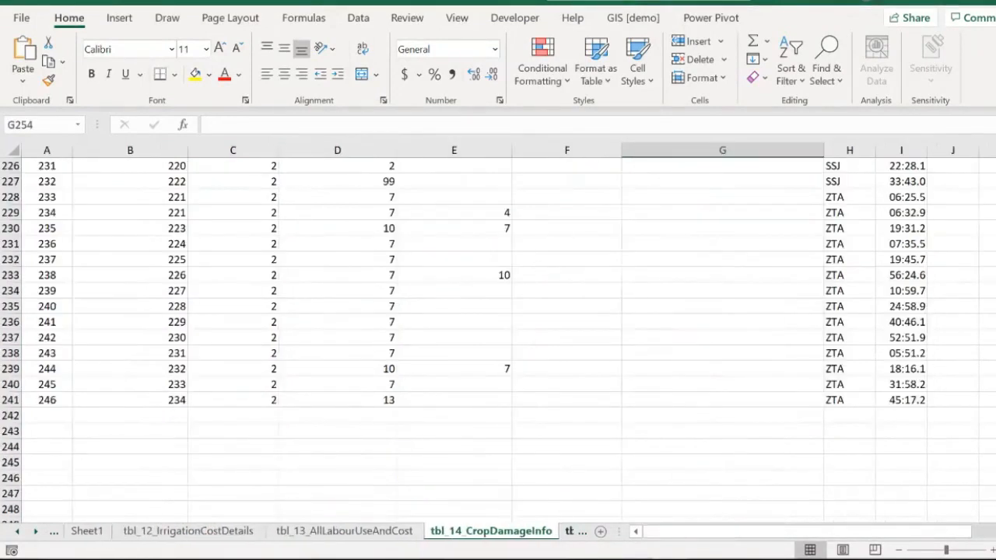
pyautogui.scroll(18, 498, 334)
pyautogui.scroll(20, 498, 334)
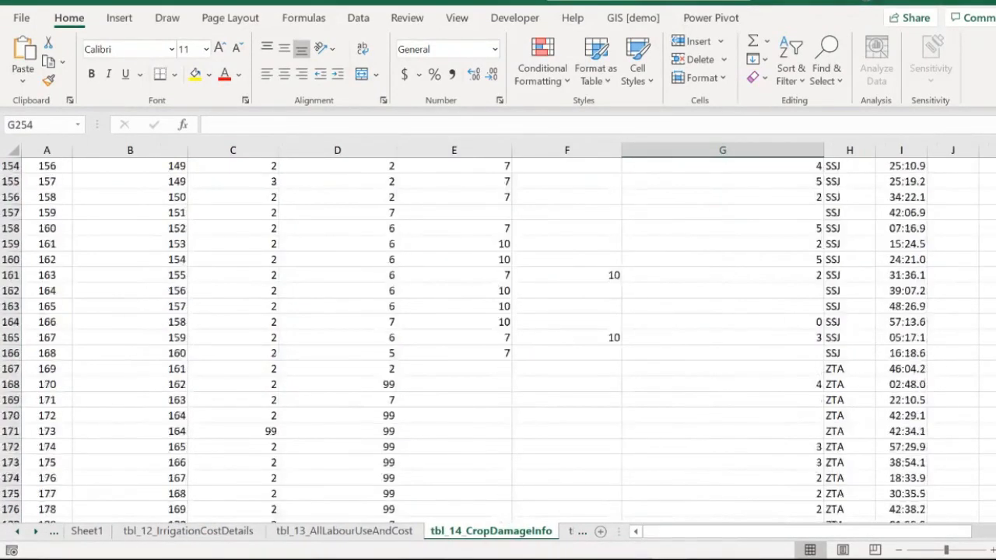
pyautogui.scroll(11, 498, 335)
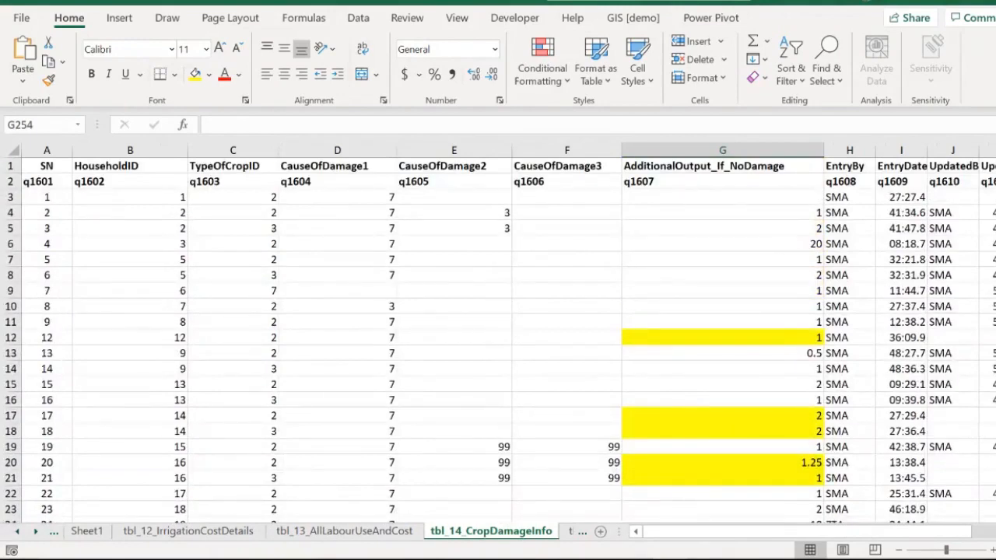
pyautogui.scroll(-7, 498, 334)
pyautogui.scroll(7, 498, 334)
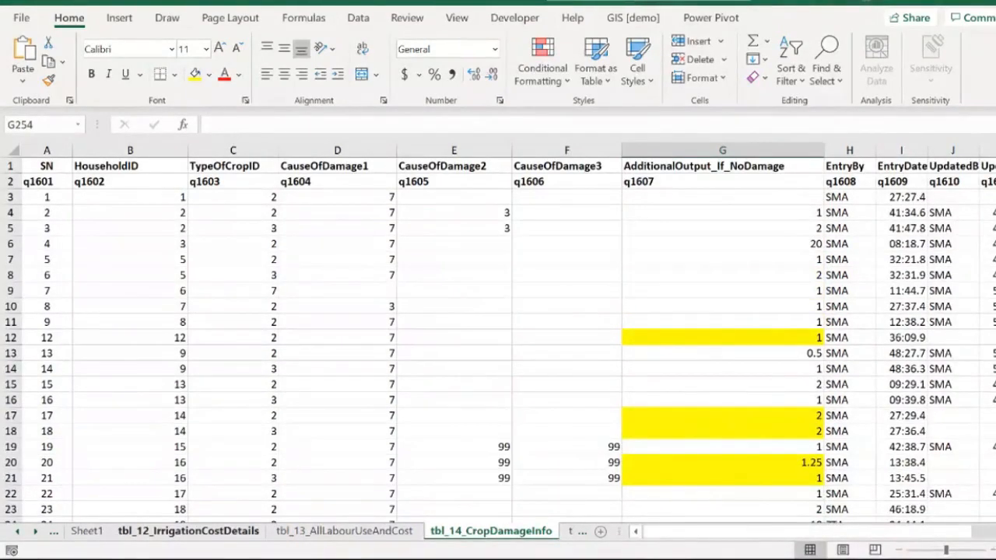
# Step: Enter =UNIQUE(tbl_14_CropDamageInfo!J3:J241) in Sheet1 cell C12 to list the distinct UpdatedBy values
pyautogui.click(86, 531)
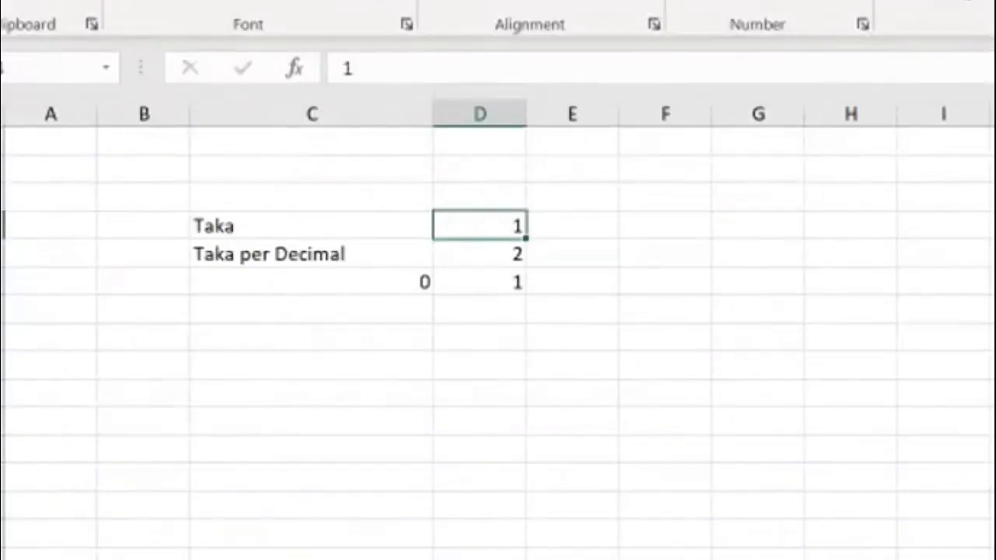
pyautogui.click(192, 338)
pyautogui.write('=unique ')
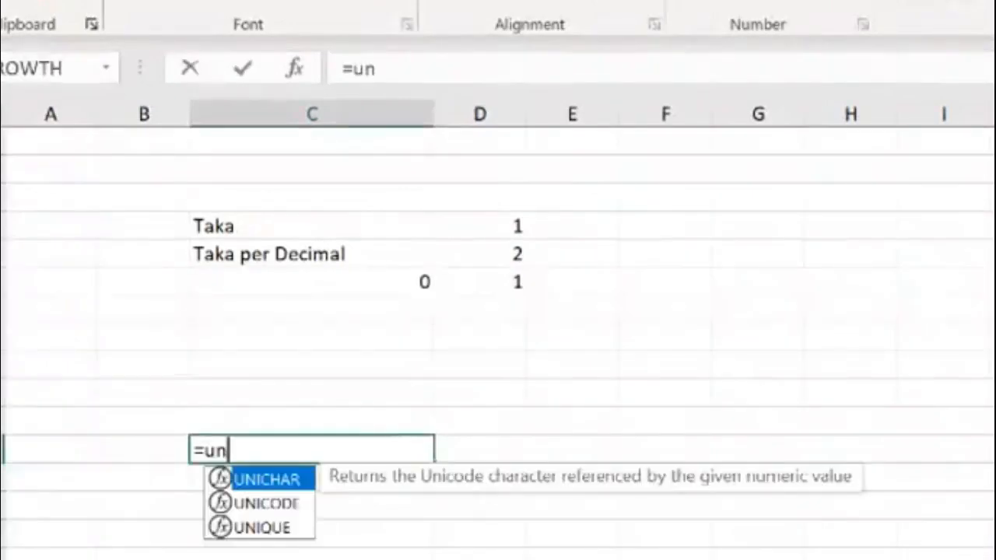
pyautogui.write('(')
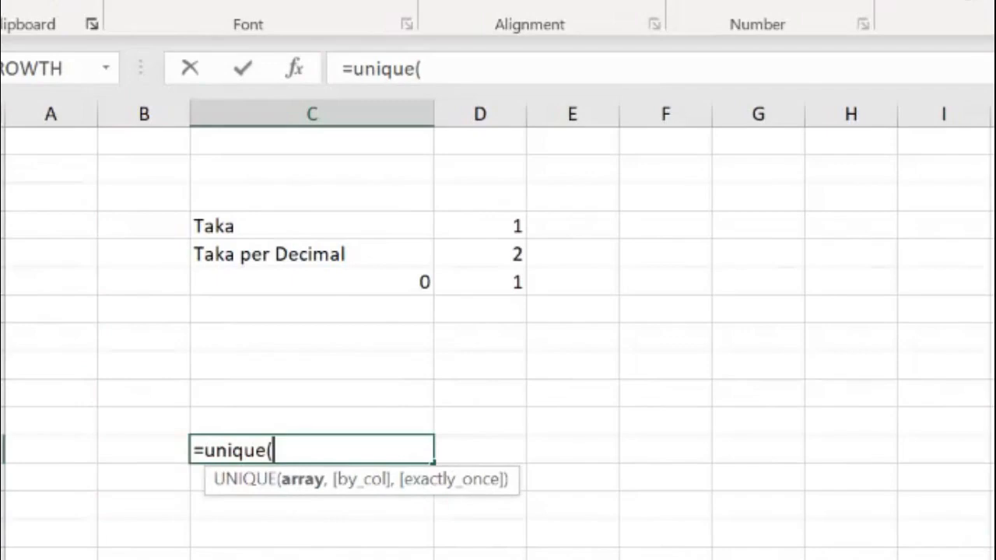
pyautogui.click(345, 532)
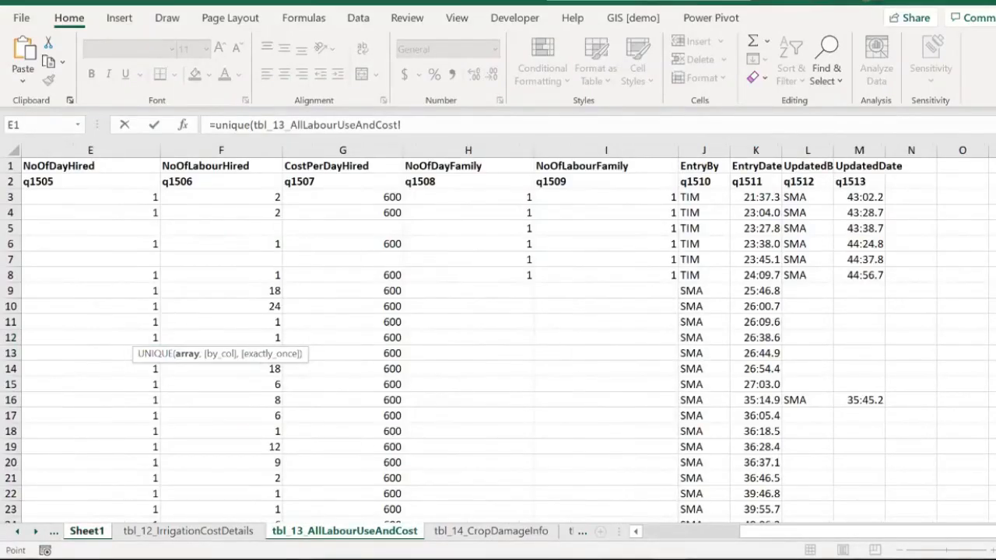
pyautogui.click(189, 532)
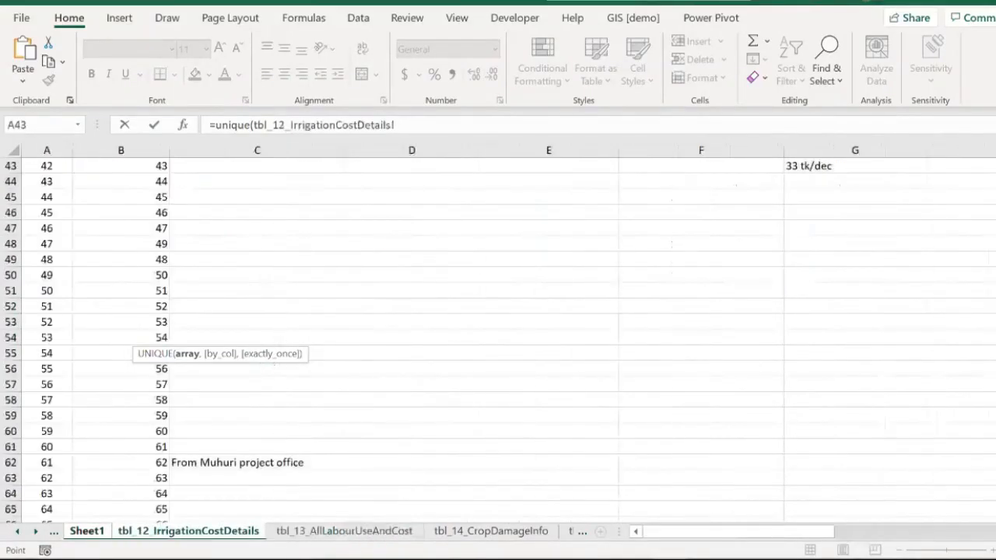
pyautogui.click(491, 531)
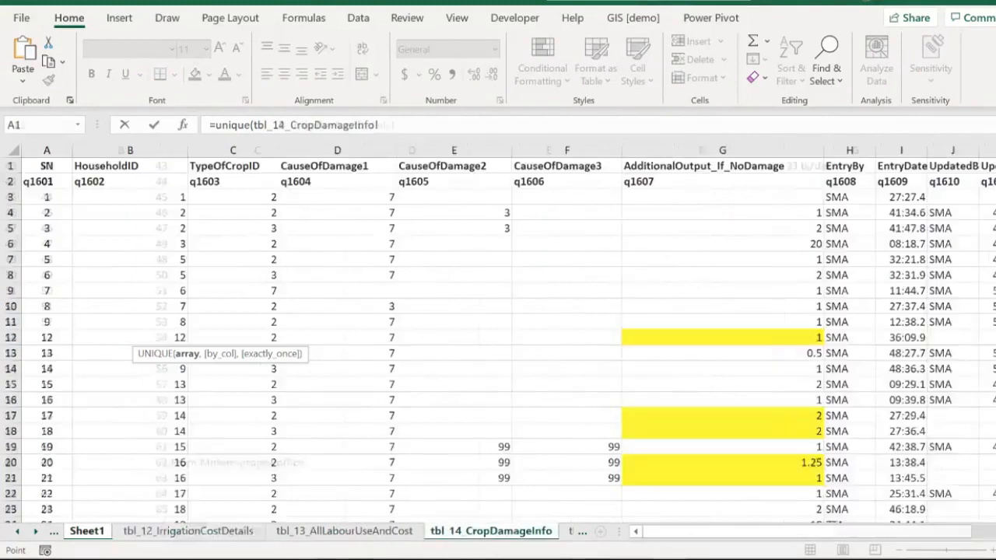
pyautogui.click(952, 196)
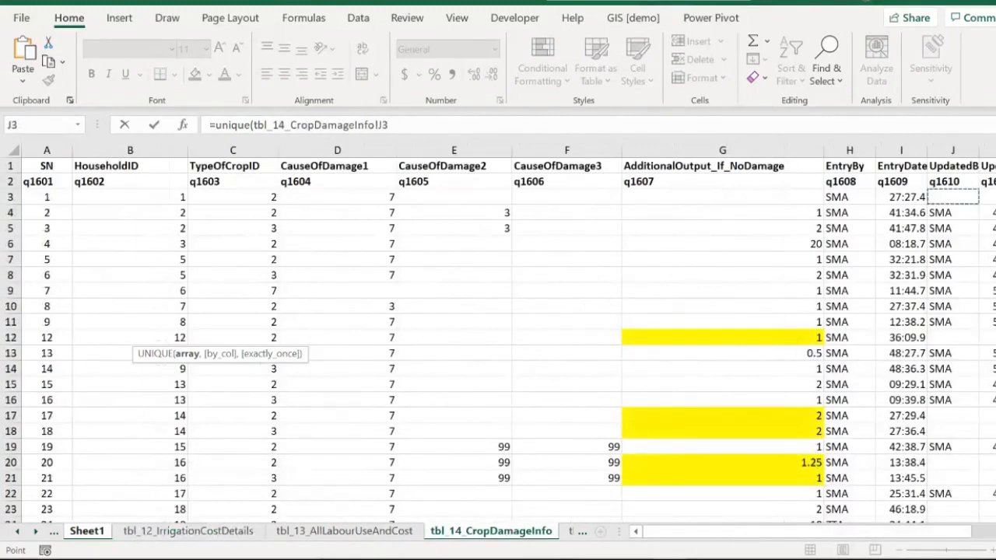
pyautogui.scroll(-5, 952, 197)
pyautogui.scroll(-20, 952, 197)
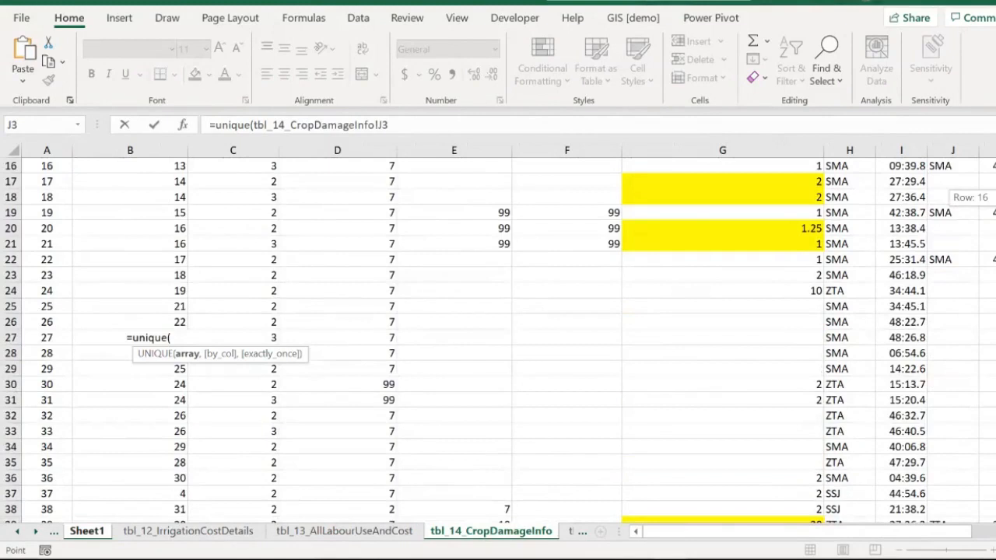
pyautogui.keyDown('shift'); pyautogui.click(952, 509); pyautogui.keyUp('shift')
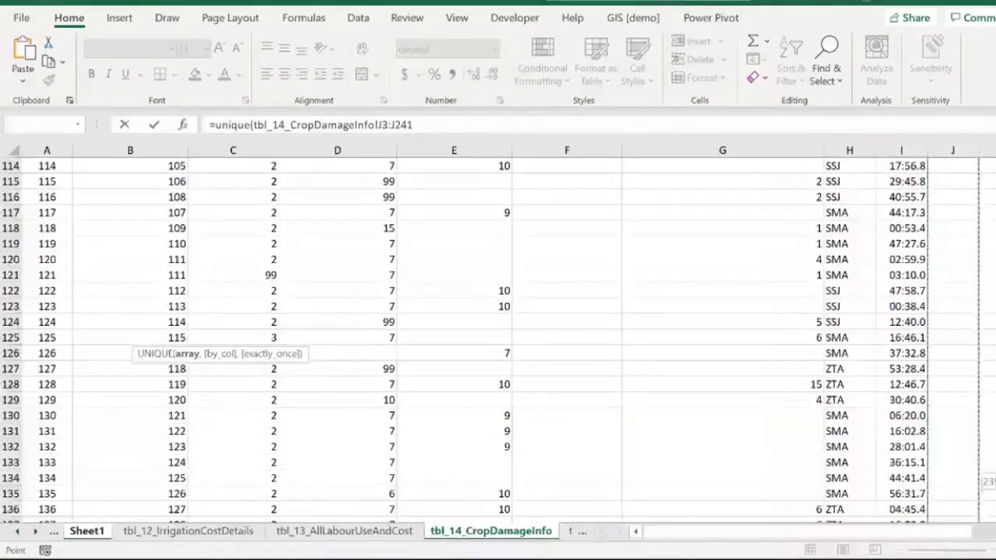
pyautogui.write(')')
pyautogui.press('Return')
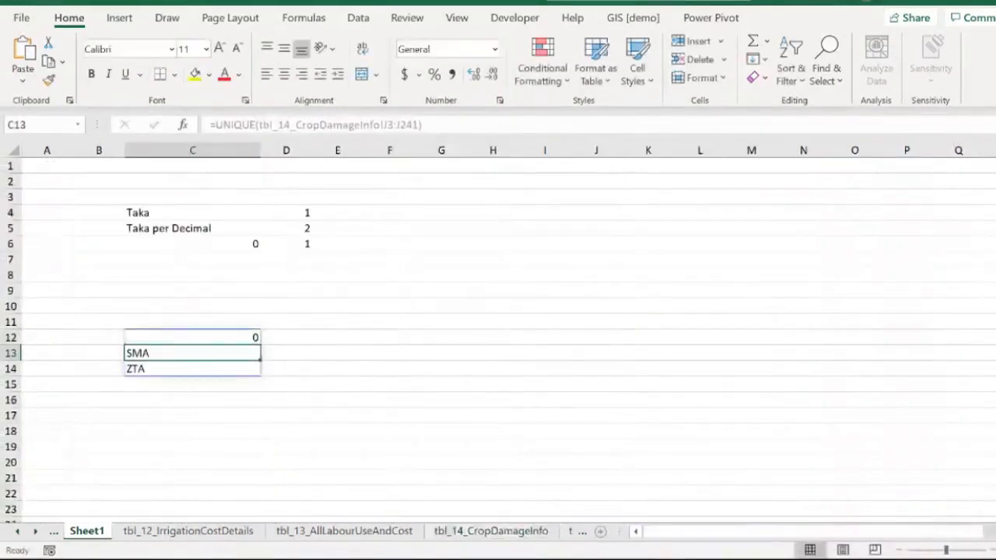
# Step: Inspect the spilled UNIQUE results in cells C12 to C14 of Sheet1
pyautogui.click(193, 447)
pyautogui.click(192, 353)
pyautogui.click(192, 385)
pyautogui.click(192, 338)
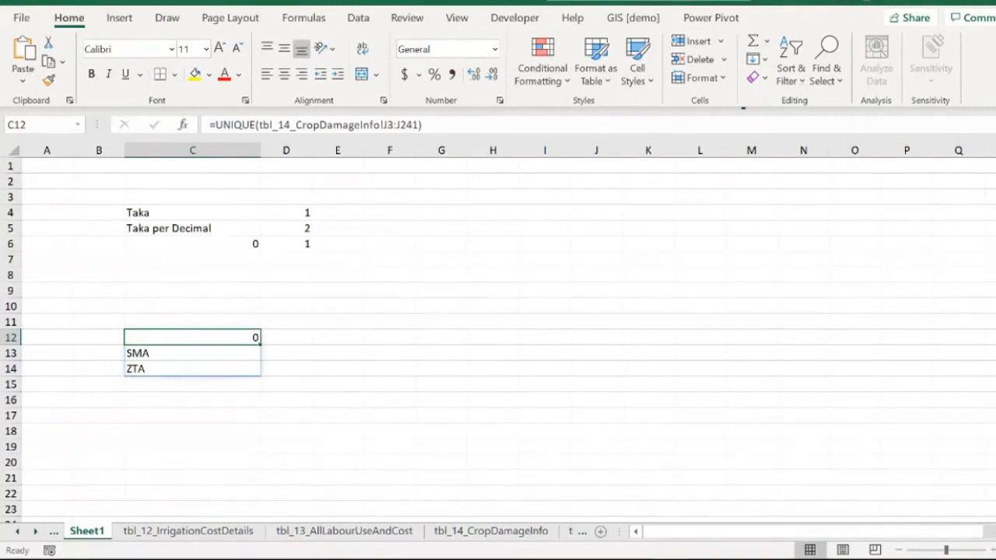
pyautogui.moveTo(192, 338); pyautogui.dragTo(192, 354)
# Step: Go to the General Info sheet and select the MobileNoOfRespondent header cell
pyautogui.click(14, 533)
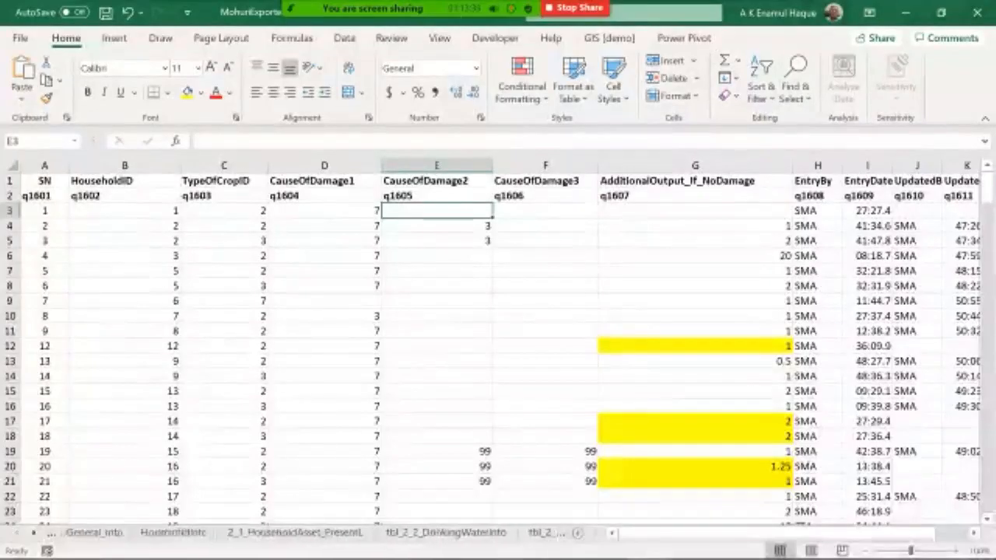
pyautogui.click(97, 533)
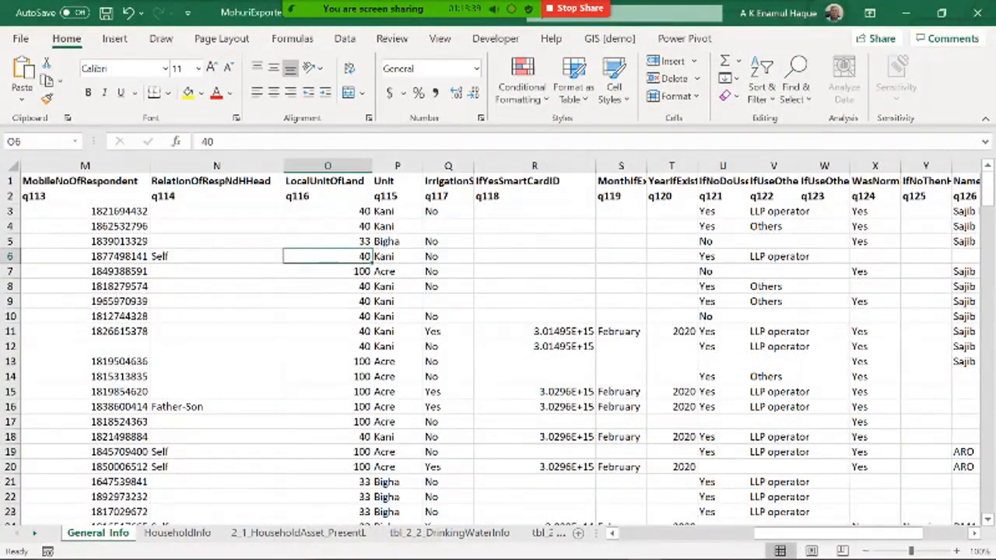
pyautogui.click(84, 181)
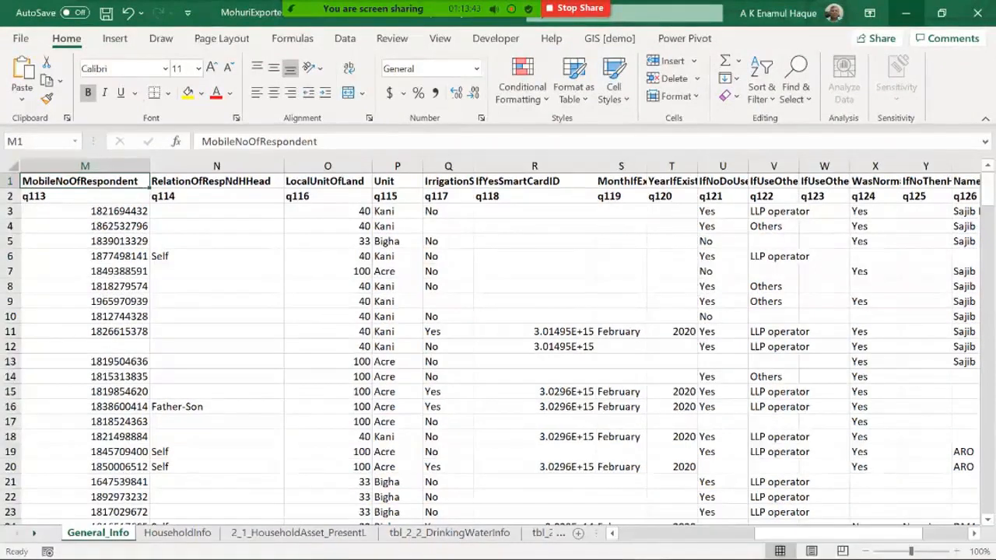
# Step: Switch to File Explorer, sort the Muhuri folder by name and open the data subfolder
pyautogui.click(905, 13)
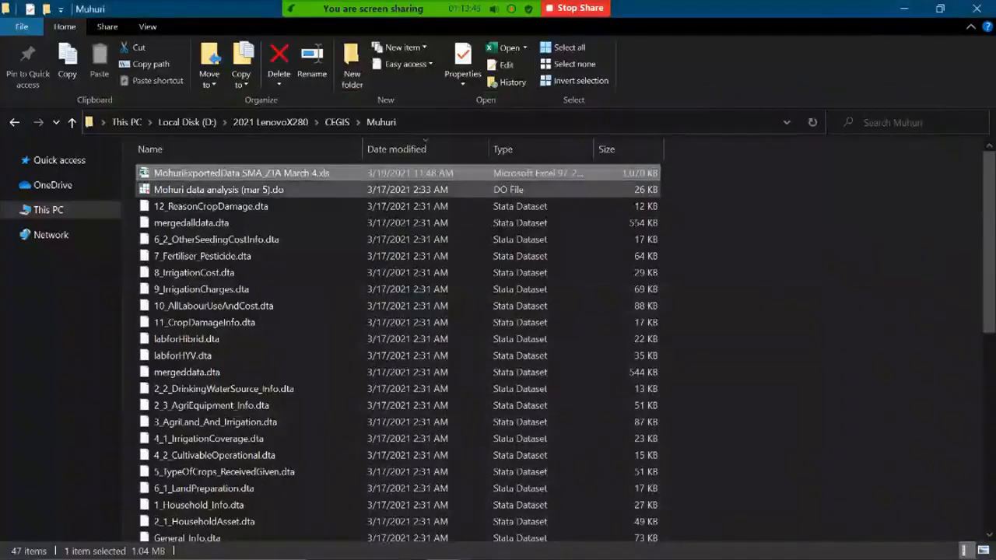
pyautogui.click(195, 148)
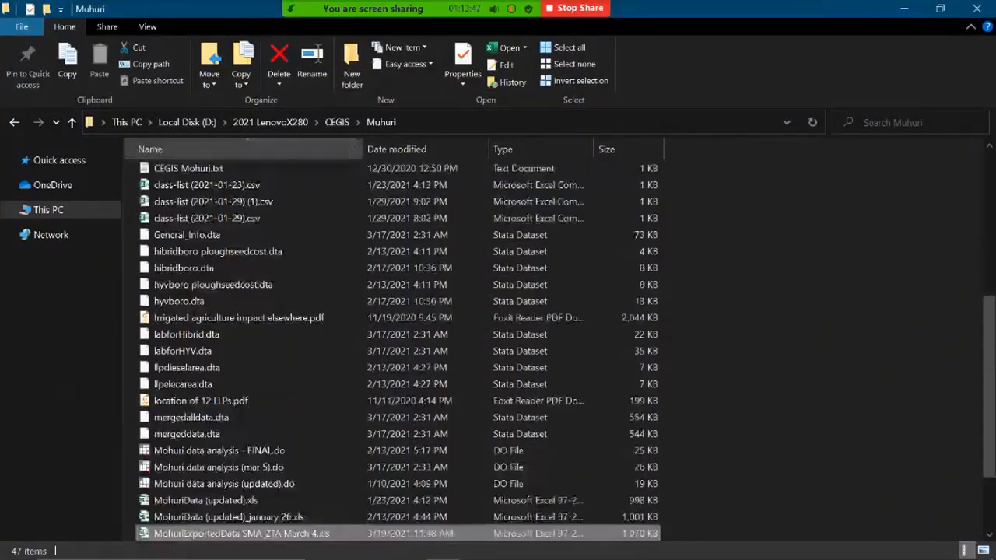
pyautogui.scroll(5, 249, 312)
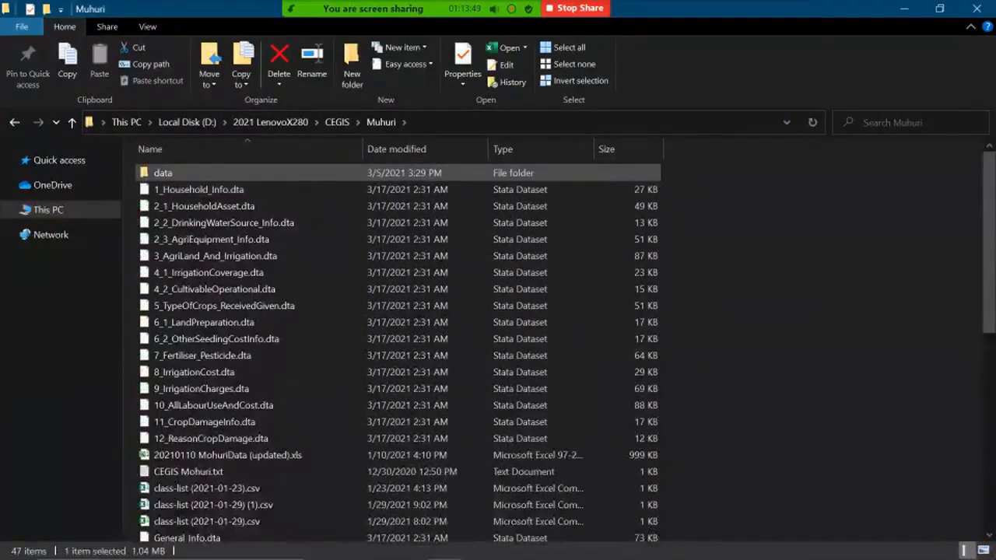
pyautogui.doubleClick(161, 169)
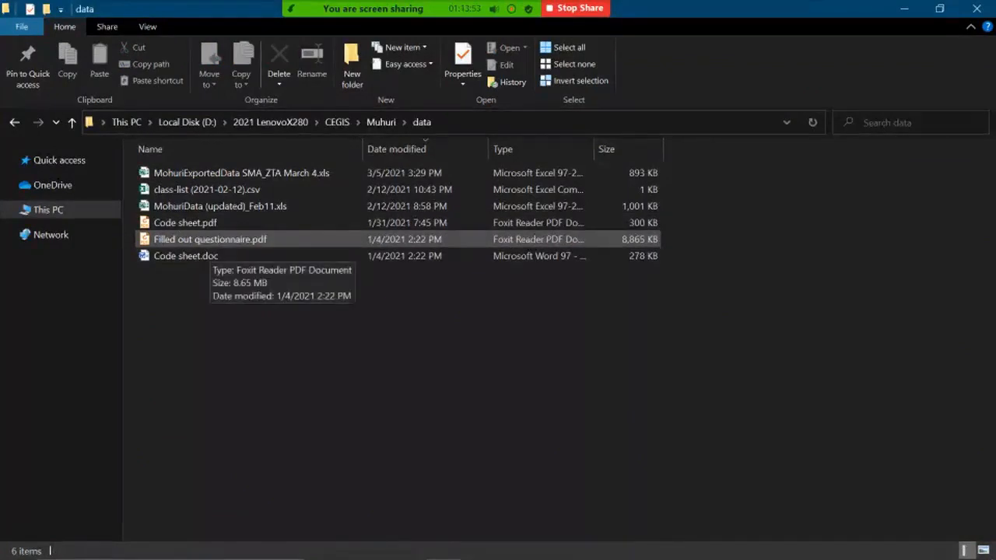
# Step: Open Filled out questionnaire.pdf from the data folder
pyautogui.click(210, 241)
pyautogui.press('Return')
pyautogui.scroll(-5, 401, 308)
pyautogui.scroll(-5, 401, 307)
# Step: Read through the questionnaire pages covering respondent details, land unit, household information and drinking water codes
pyautogui.scroll(-10, 401, 311)
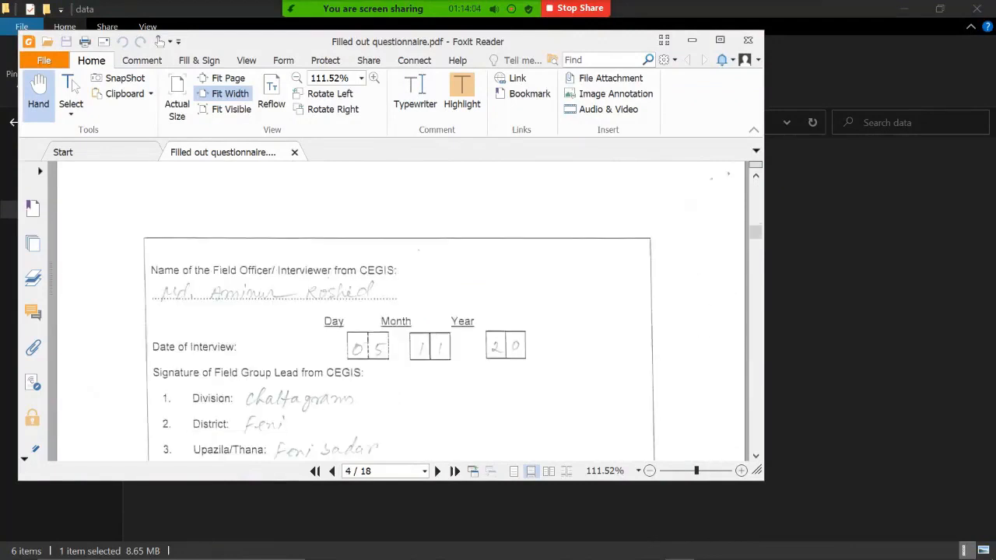
pyautogui.scroll(-3, 401, 311)
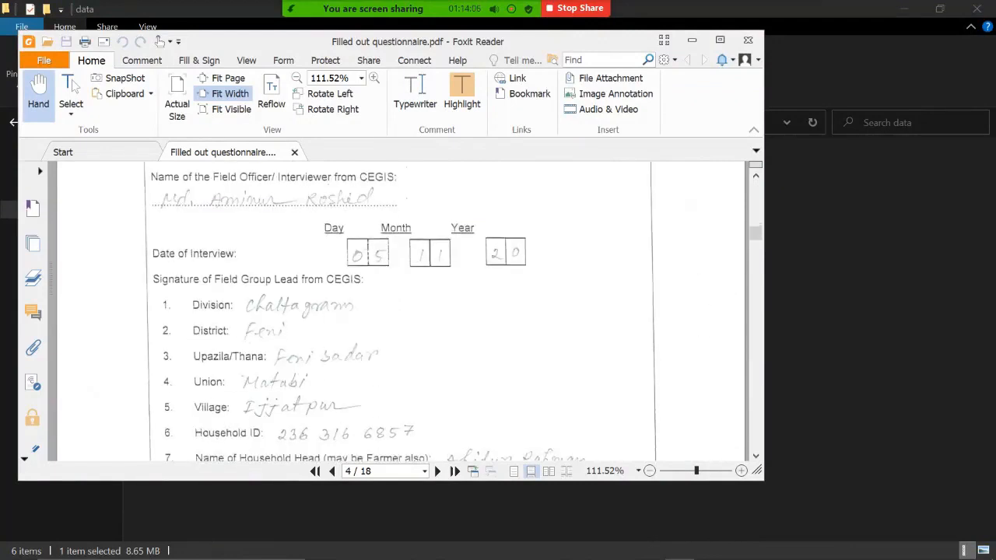
pyautogui.scroll(-3, 401, 311)
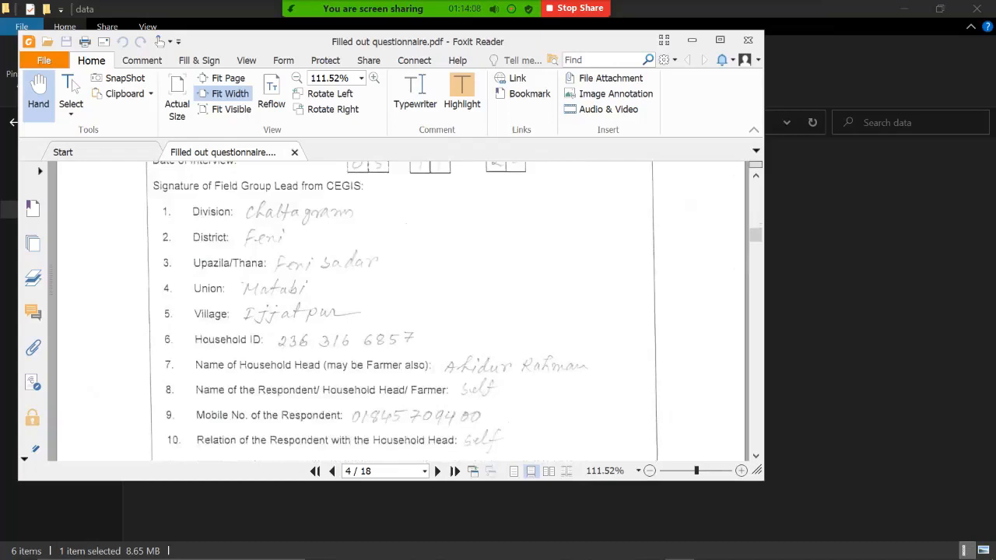
pyautogui.scroll(-5, 401, 312)
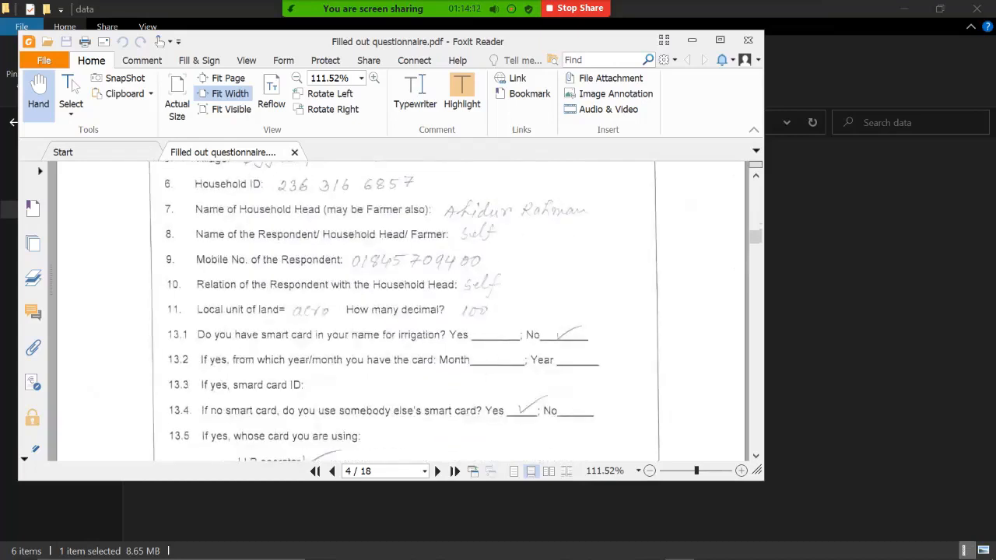
pyautogui.scroll(-2, 406, 311)
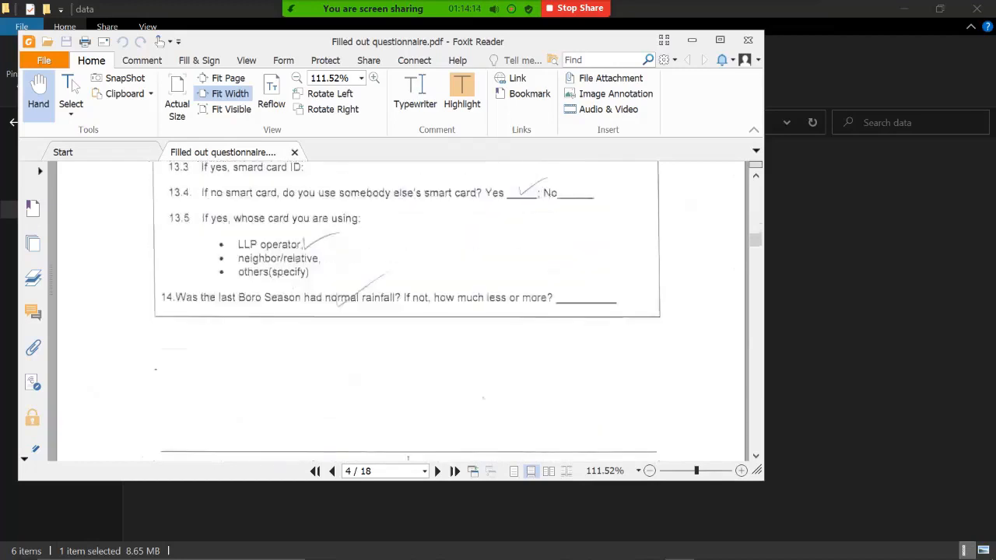
pyautogui.scroll(-8, 401, 311)
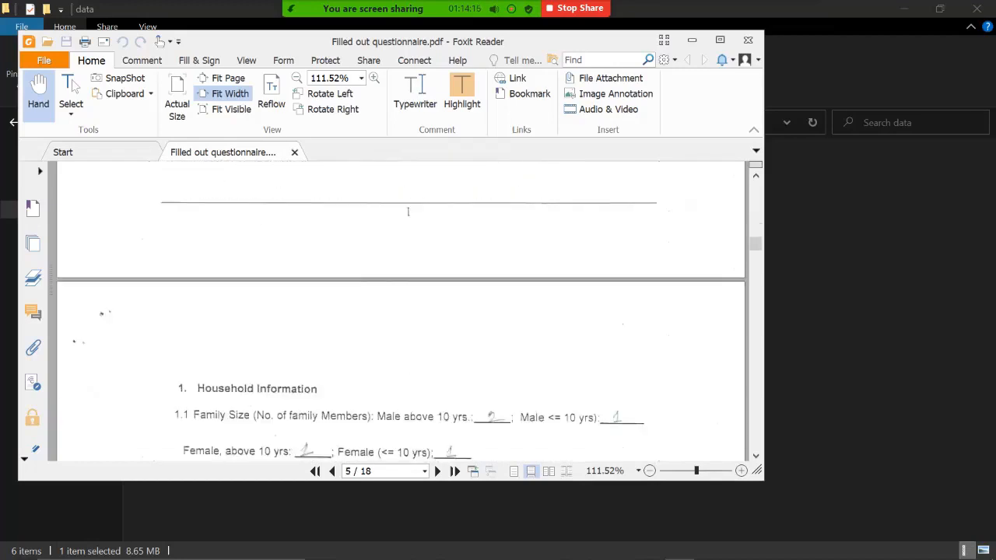
pyautogui.scroll(-5, 411, 312)
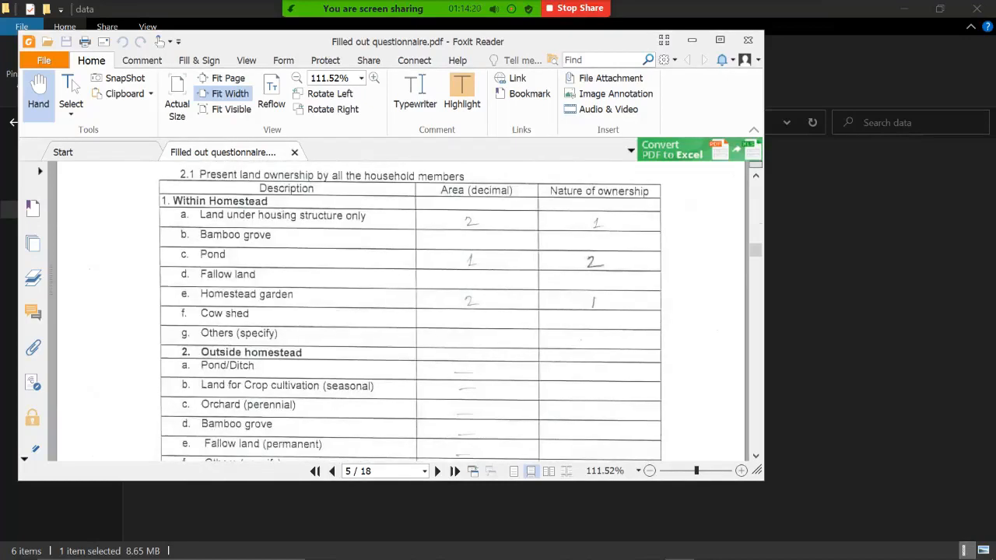
pyautogui.scroll(-5, 411, 311)
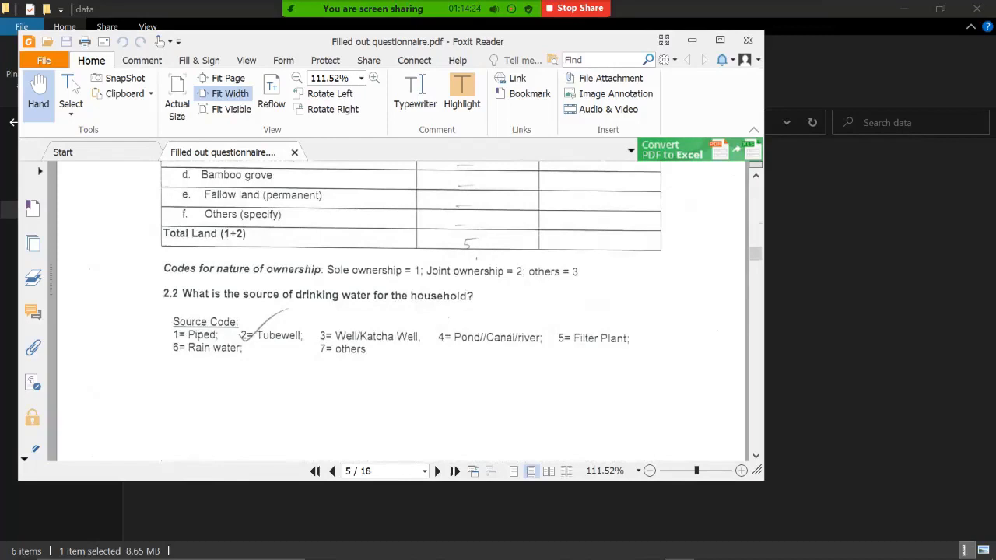
# Step: Scroll through the remaining questionnaire pages covering irrigation, crop output and crop damage codes
pyautogui.scroll(-15, 400, 312)
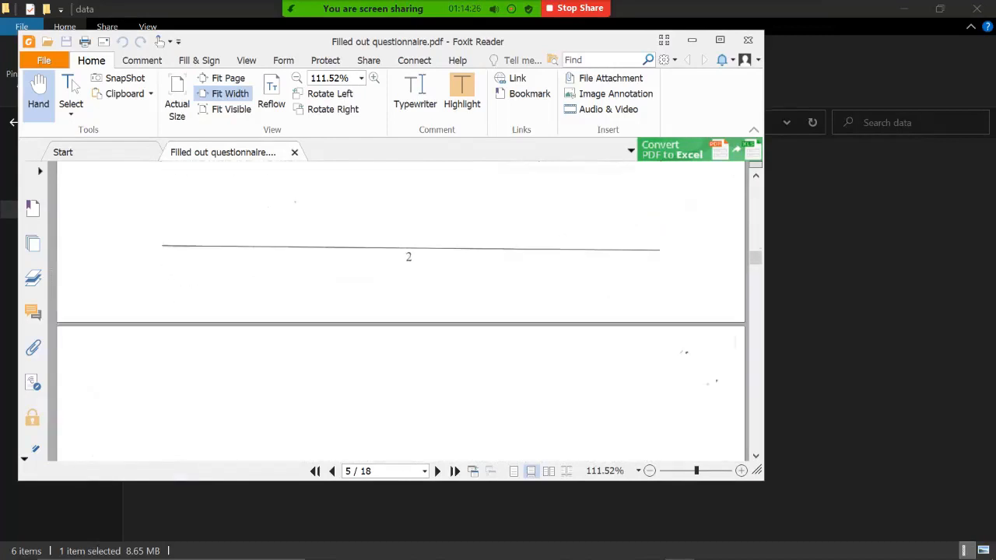
pyautogui.scroll(-15, 401, 311)
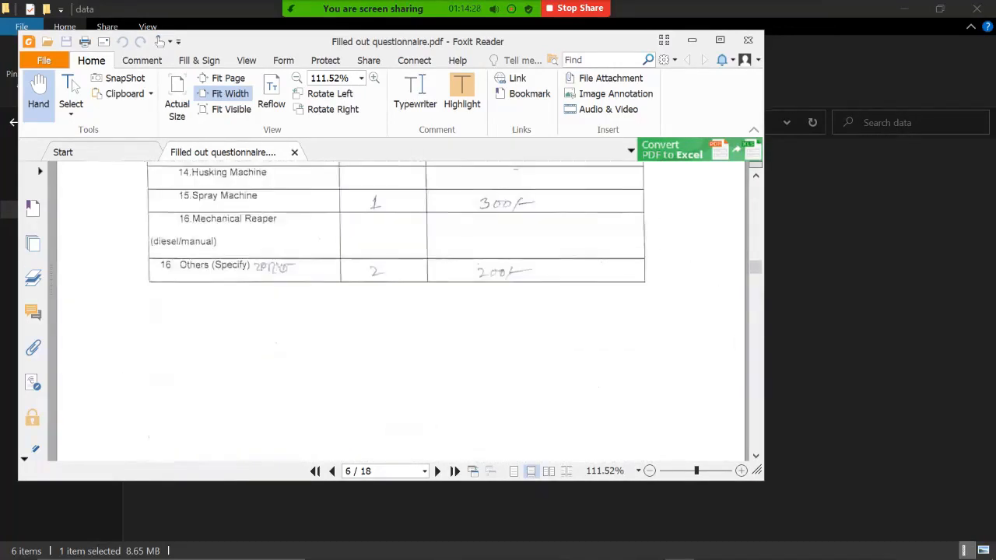
pyautogui.scroll(-15, 401, 311)
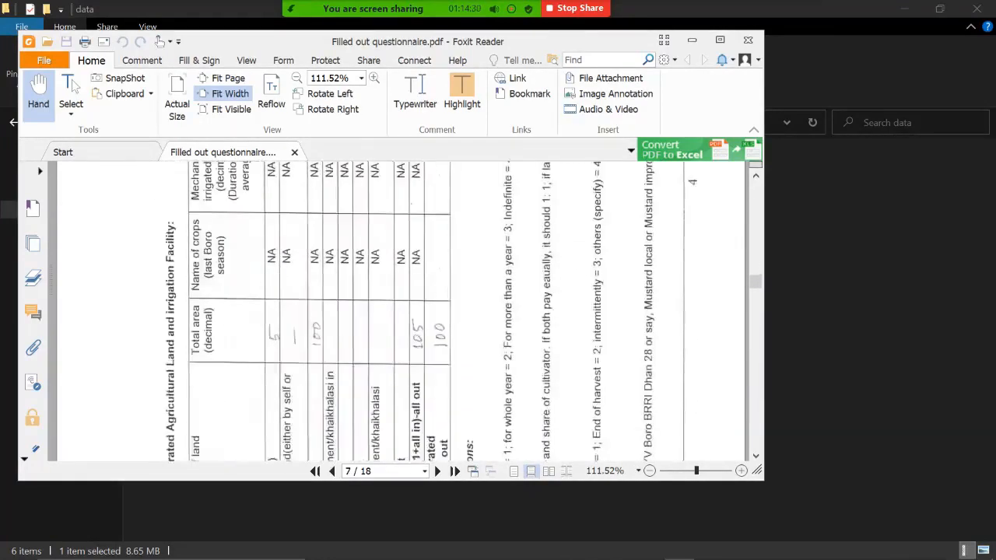
pyautogui.scroll(-15, 401, 311)
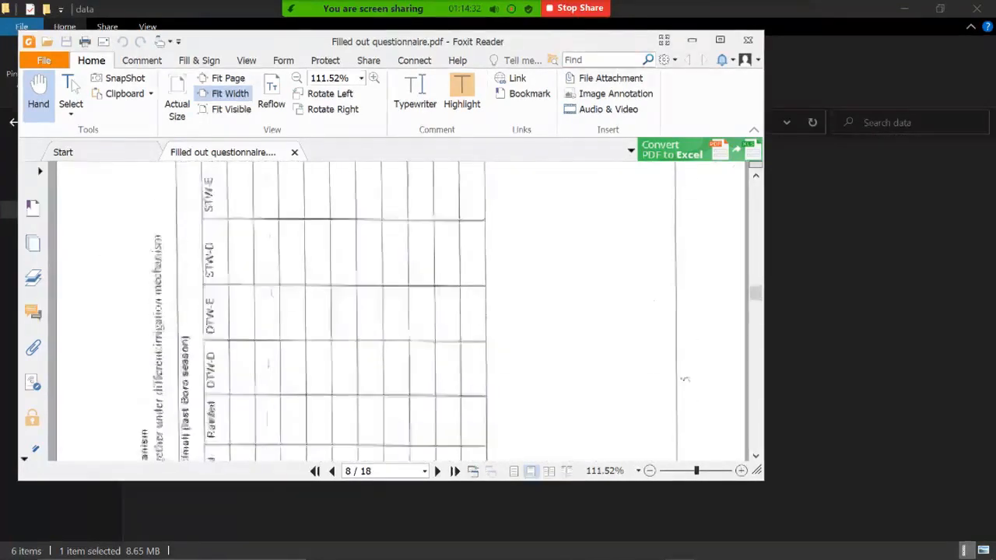
pyautogui.scroll(-4, 401, 311)
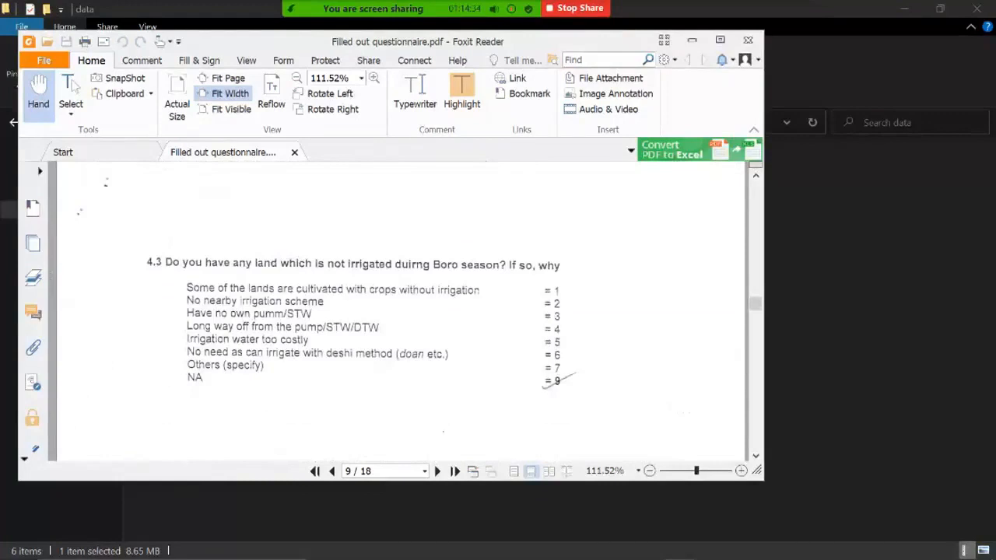
pyautogui.scroll(-6, 401, 311)
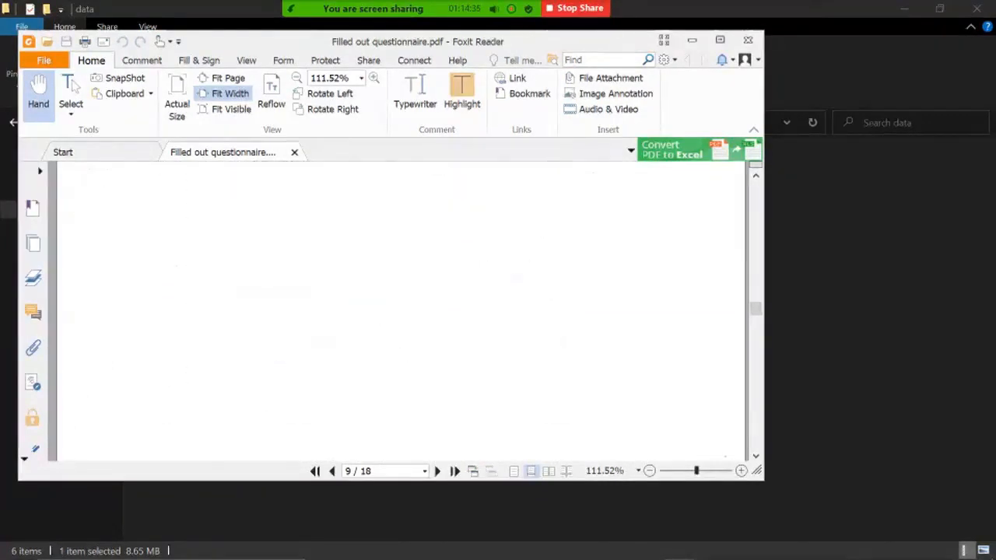
pyautogui.scroll(-10, 401, 311)
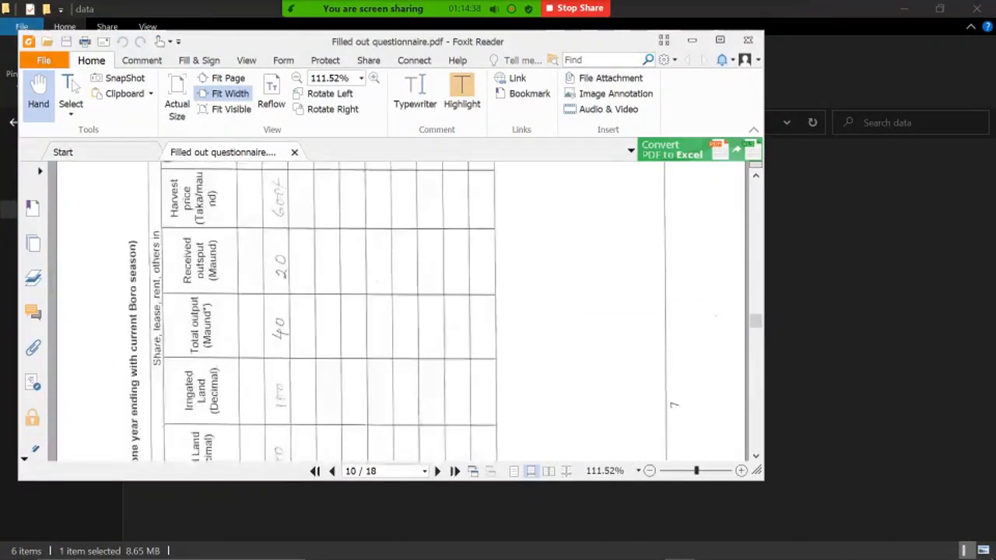
pyautogui.scroll(-10, 400, 311)
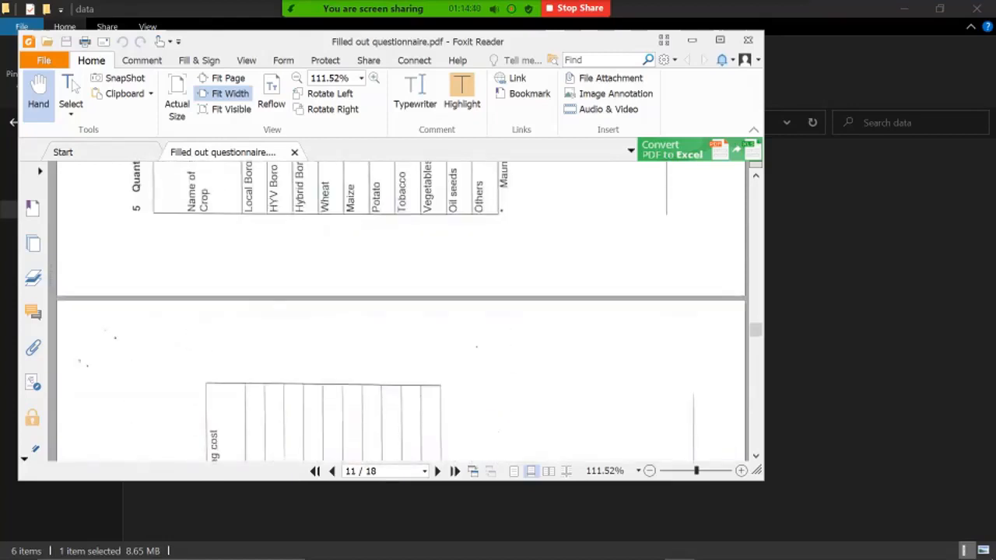
pyautogui.moveTo(756, 334); pyautogui.dragTo(756, 426)
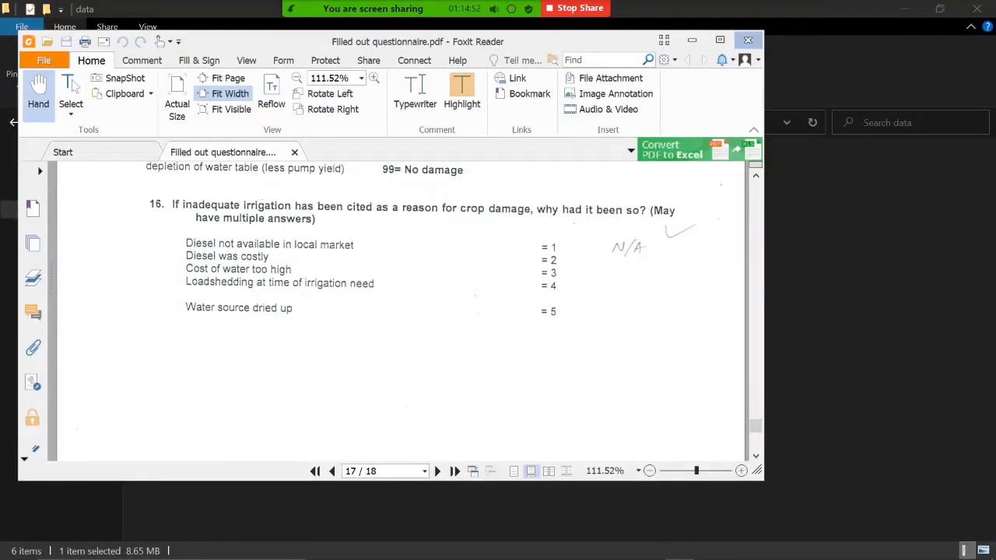
# Step: Close the questionnaire and return to the MohuriExportedData SMA_ZTA March 4 workbook
pyautogui.click(747, 40)
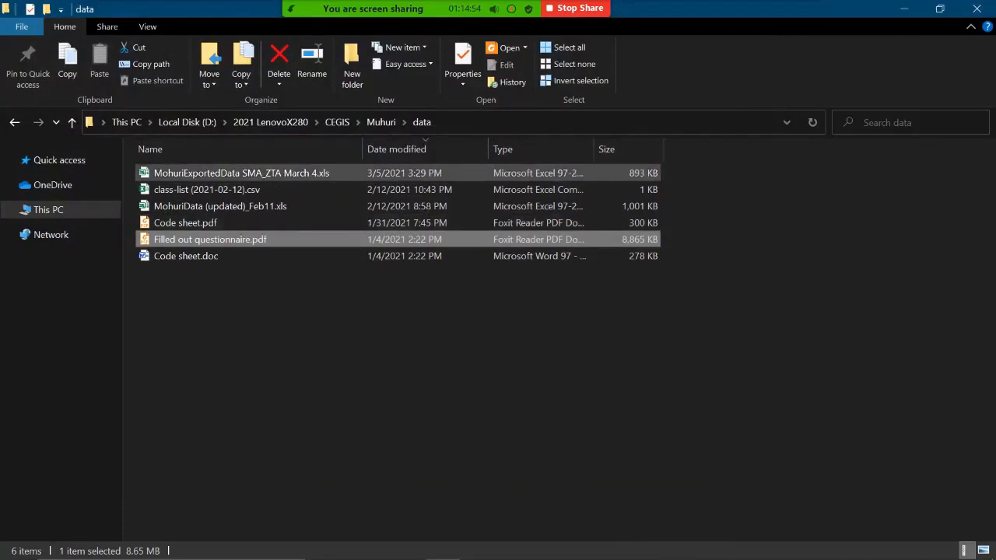
pyautogui.doubleClick(241, 173)
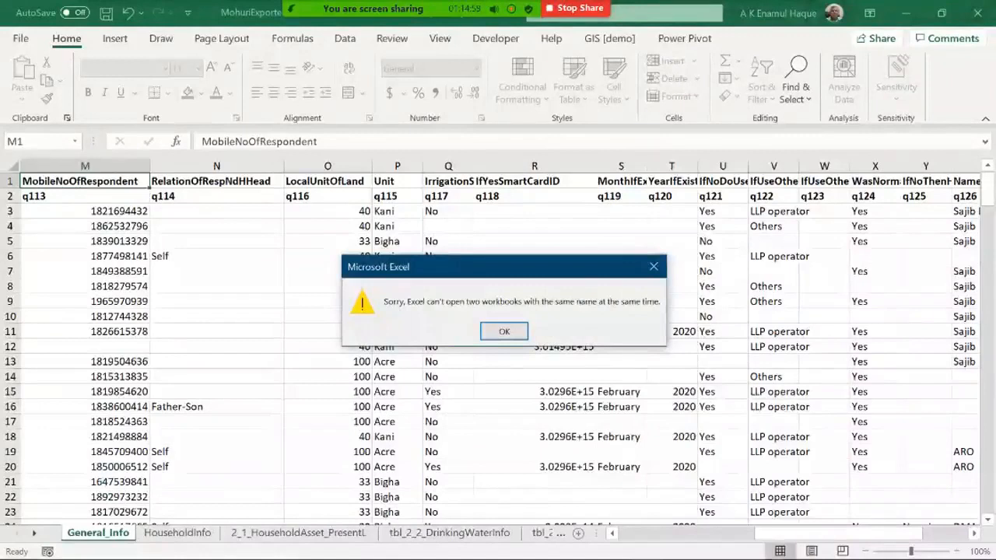
pyautogui.click(504, 332)
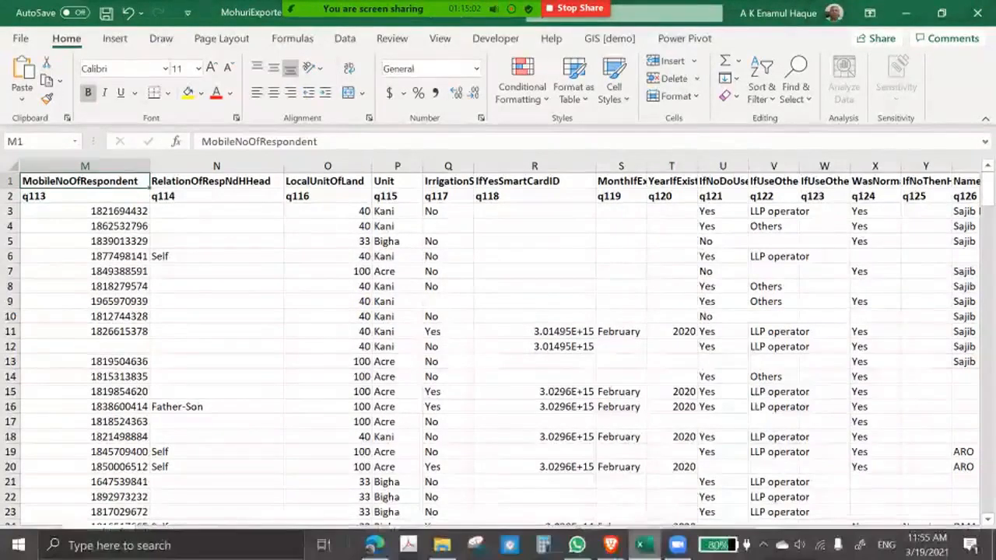
pyautogui.click(645, 545)
pyautogui.click(644, 545)
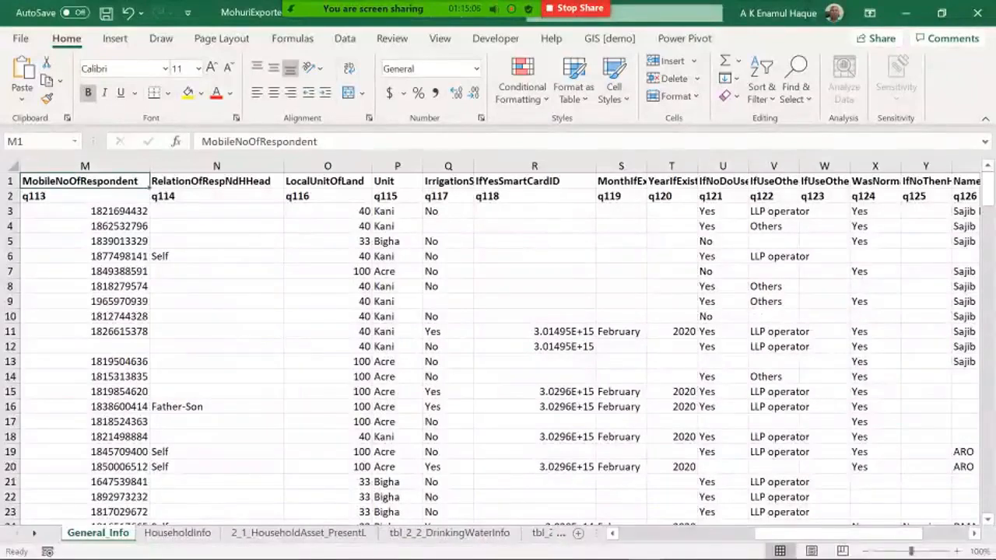
# Step: Examine the land unit entries in the Unit column of the General_Info sheet
pyautogui.click(396, 210)
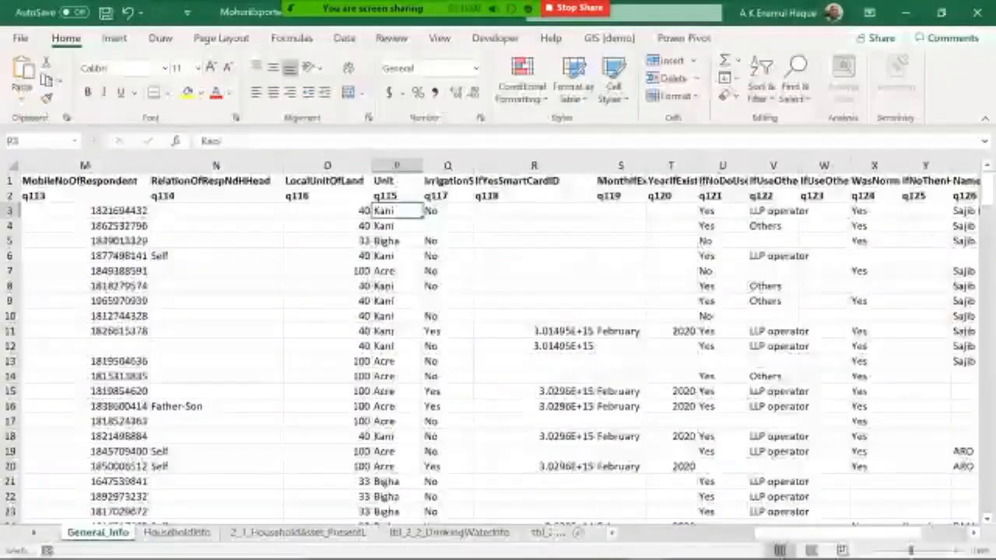
pyautogui.click(327, 211)
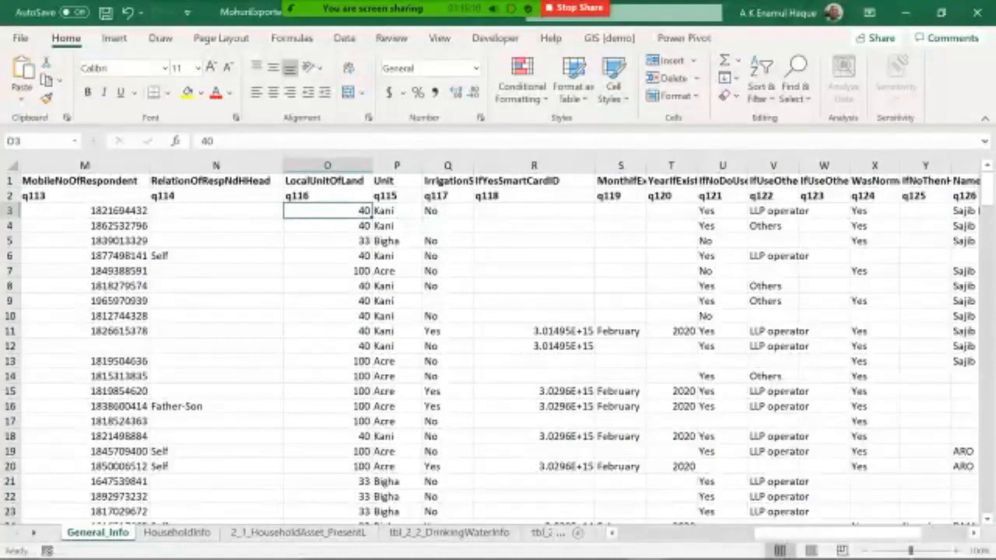
pyautogui.click(397, 211)
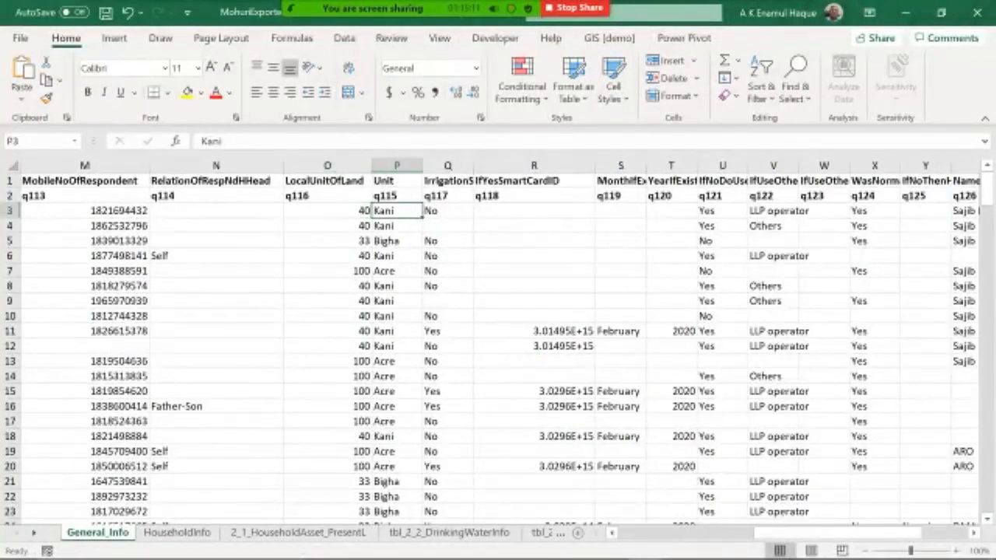
pyautogui.click(396, 241)
pyautogui.click(397, 272)
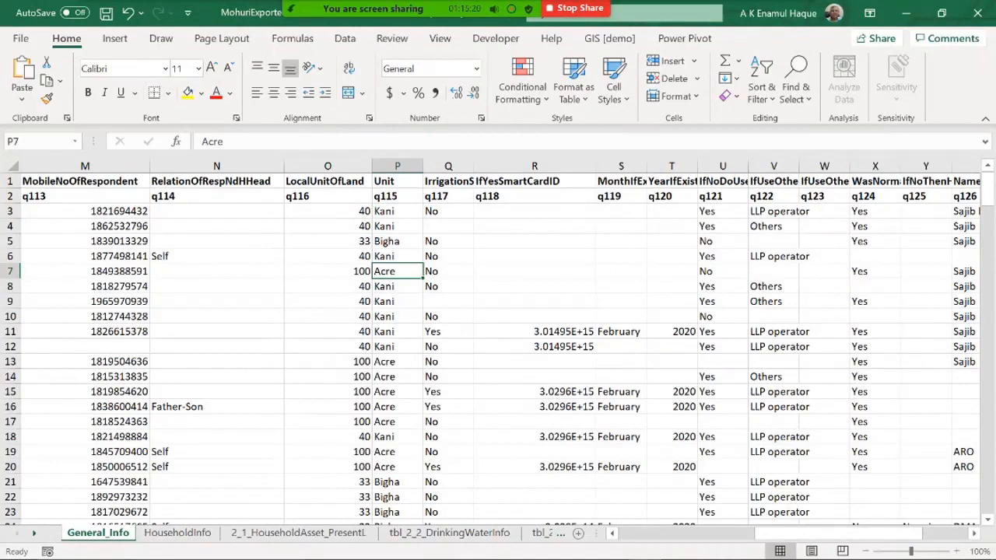
# Step: Add a new sheet and enter =UNIQUE(General_Info!P3:P229) in cell E4 to list the distinct land units
pyautogui.click(578, 533)
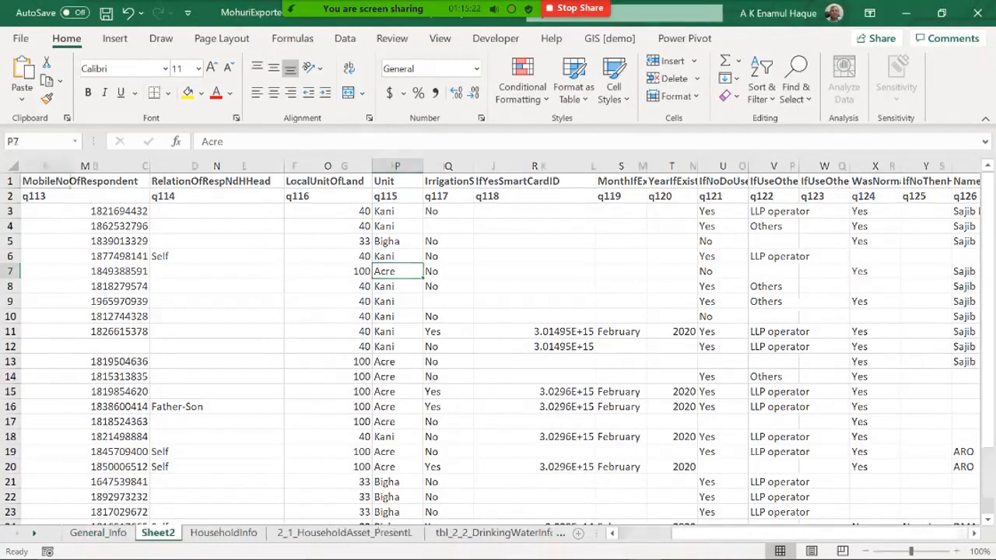
pyautogui.click(244, 226)
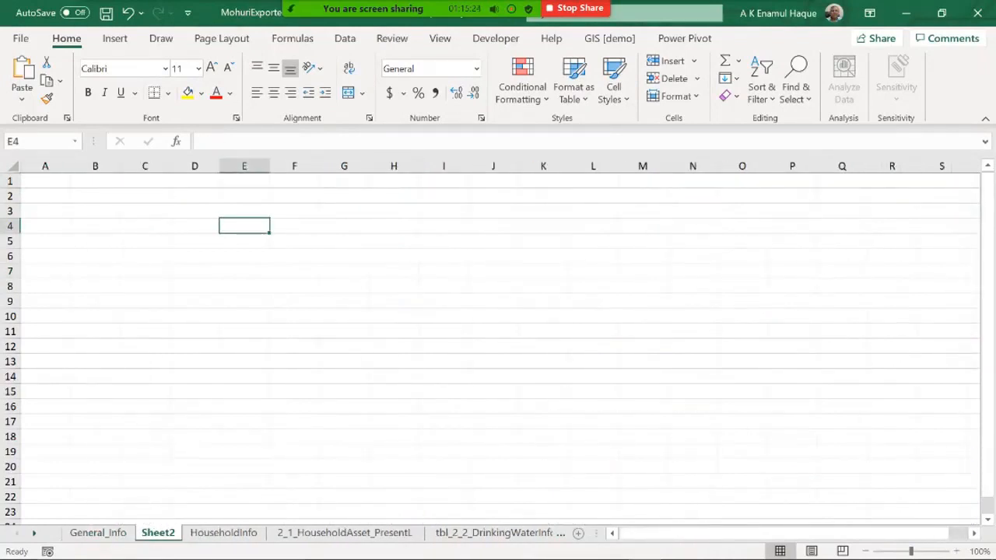
pyautogui.write('=ini')
pyautogui.press('BackSpace')
pyautogui.press('BackSpace')
pyautogui.press('BackSpace')
pyautogui.write('unique')
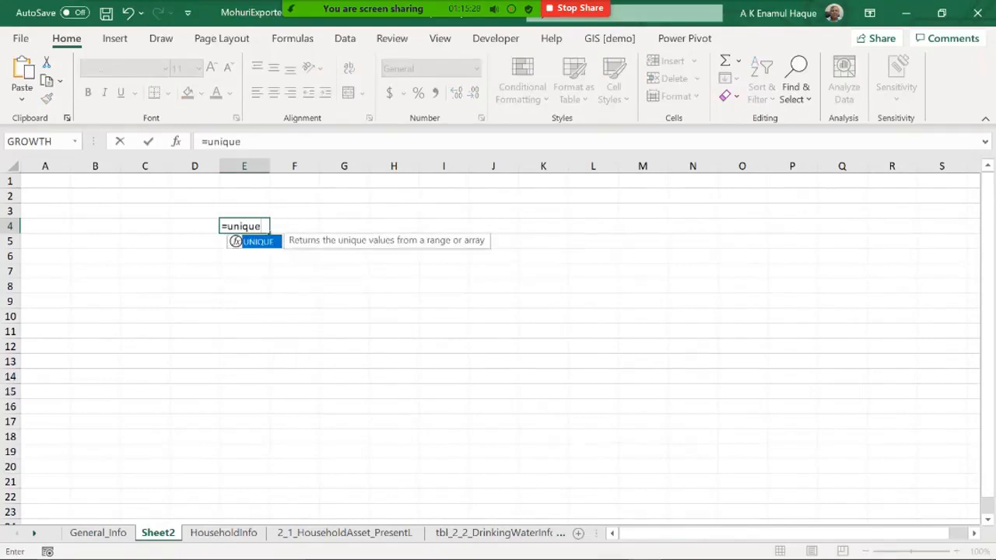
pyautogui.write('(')
pyautogui.click(98, 533)
pyautogui.click(396, 211)
pyautogui.moveTo(988, 186); pyautogui.dragTo(988, 487)
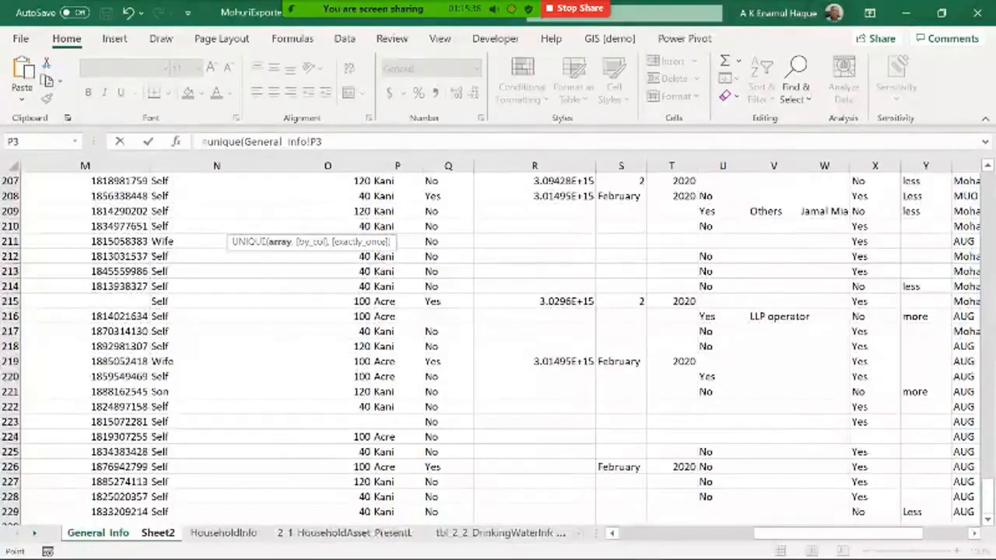
pyautogui.keyDown('shift'); pyautogui.click(398, 512); pyautogui.keyUp('shift')
pyautogui.press('Return')
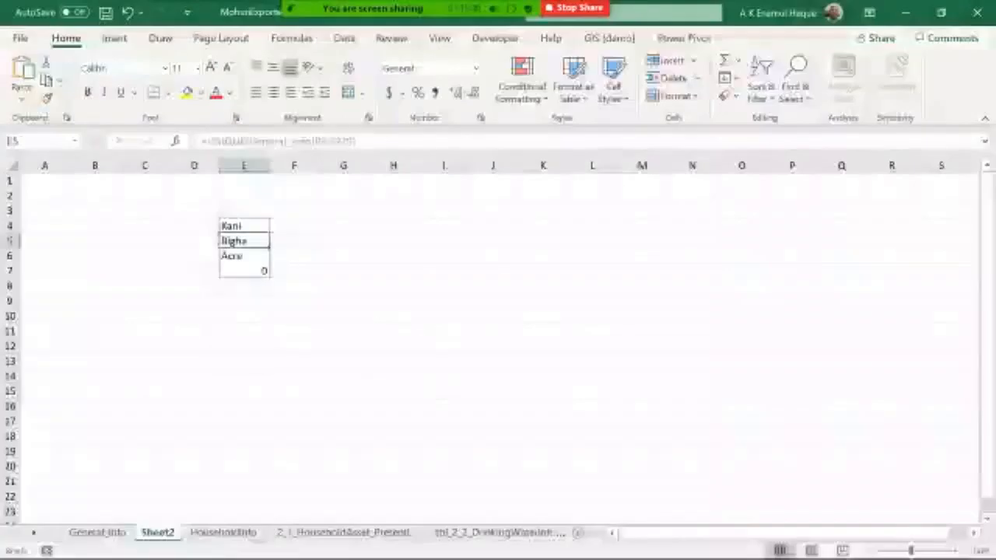
# Step: Inspect the spilled list of unique land units and its formula
pyautogui.click(244, 361)
pyautogui.click(244, 270)
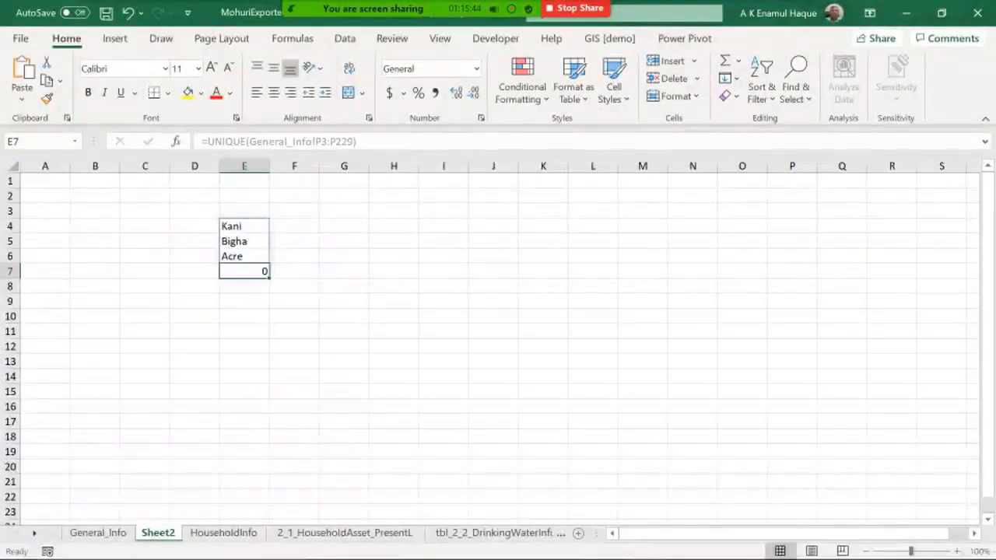
pyautogui.click(244, 227)
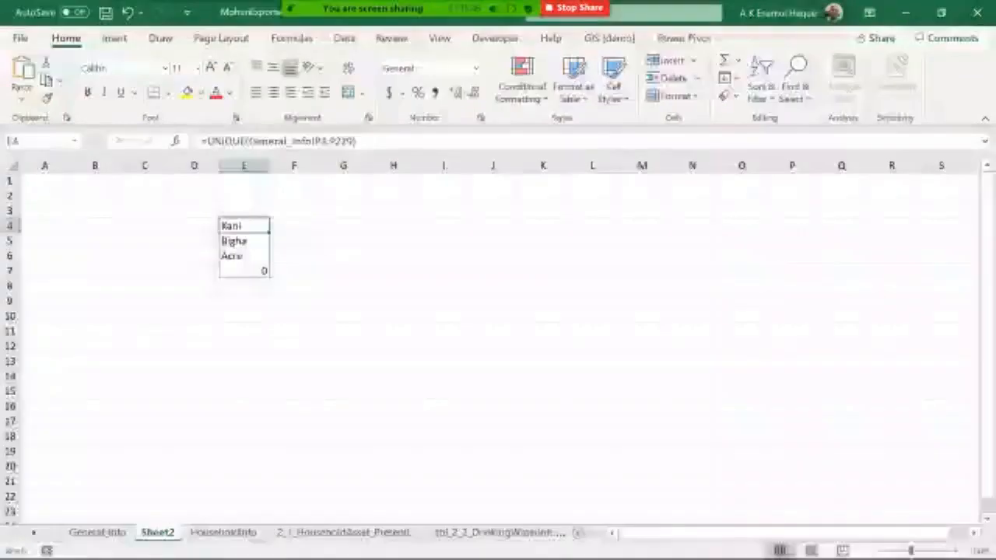
pyautogui.click(245, 241)
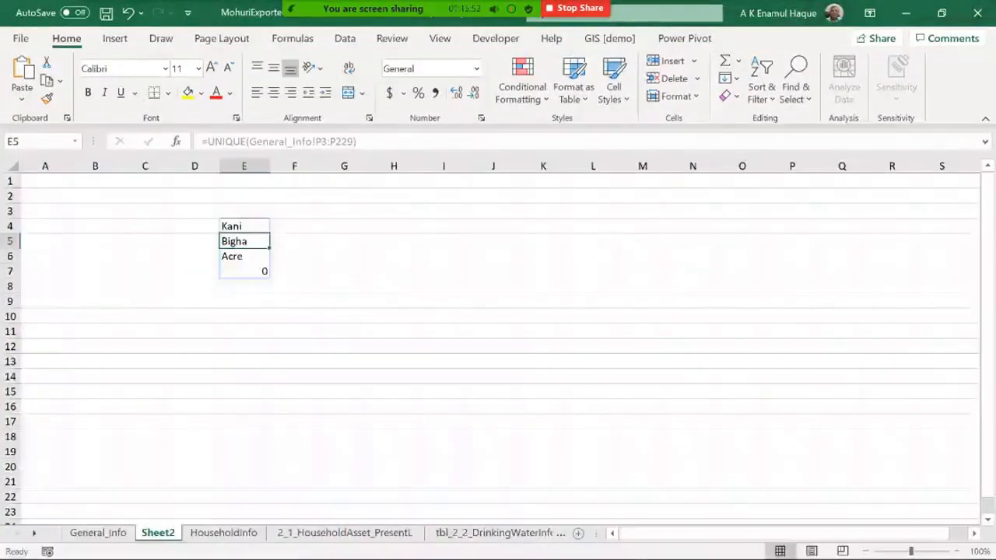
pyautogui.click(244, 271)
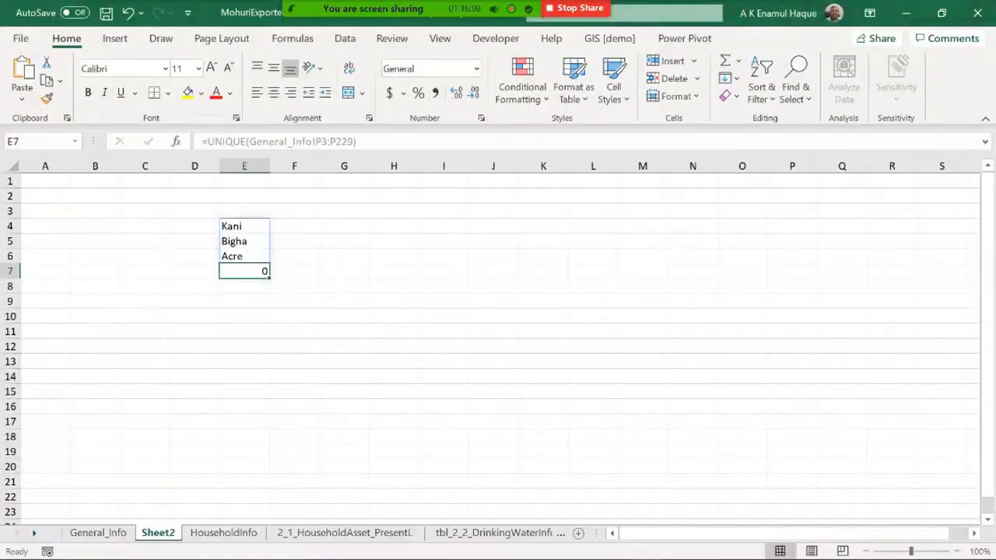
pyautogui.click(294, 301)
pyautogui.click(245, 226)
pyautogui.click(244, 256)
pyautogui.click(244, 227)
pyautogui.click(245, 287)
pyautogui.click(244, 211)
pyautogui.moveTo(245, 211); pyautogui.dragTo(245, 287)
pyautogui.click(244, 271)
pyautogui.click(244, 226)
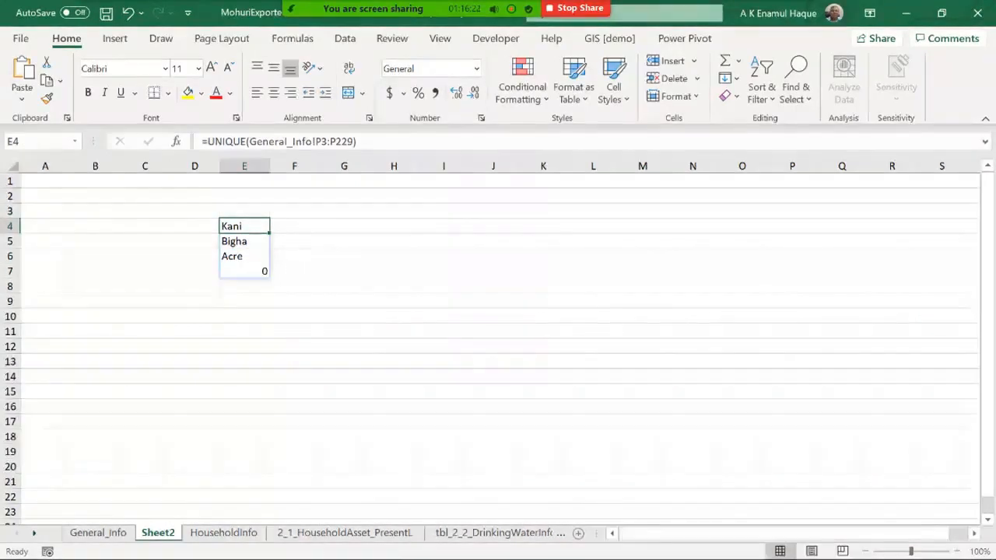
pyautogui.click(244, 271)
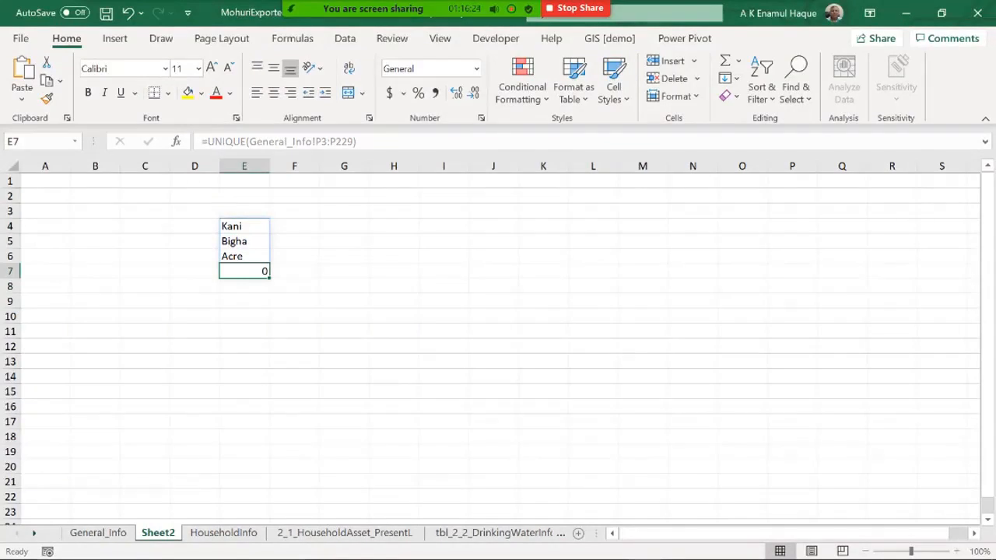
# Step: Clear the UNIQUE results from cells E4 to E9 on the new sheet
pyautogui.click(145, 331)
pyautogui.moveTo(244, 227); pyautogui.dragTo(244, 302)
pyautogui.press('Delete')
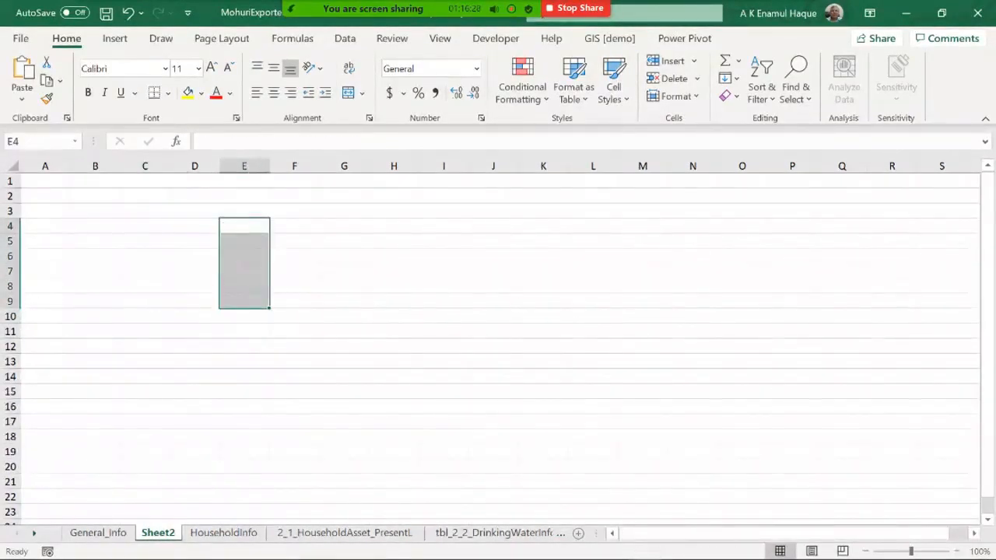
# Step: Return to General_Info and scroll through the land unit rows of the data
pyautogui.hotkey('ctrl', 'pageup')
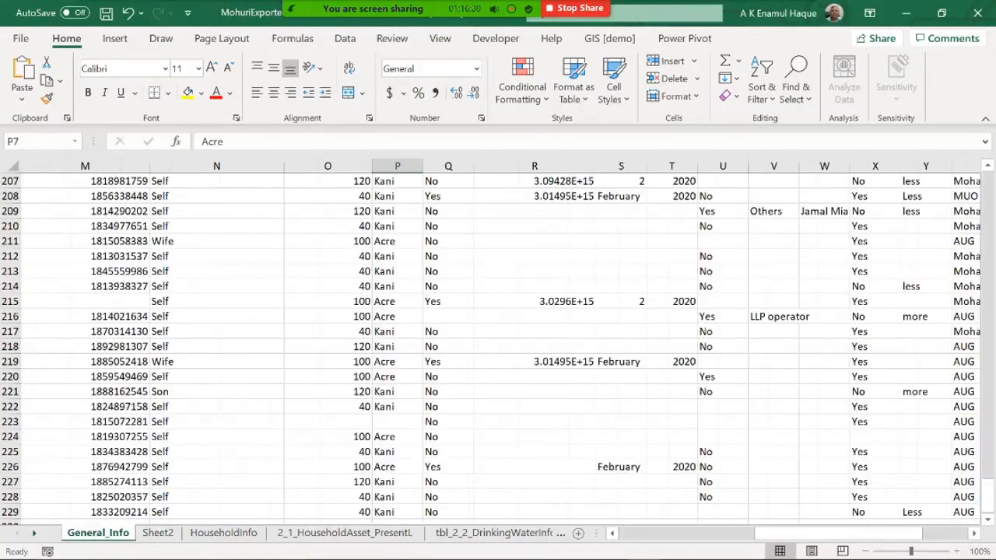
pyautogui.scroll(15, 498, 350)
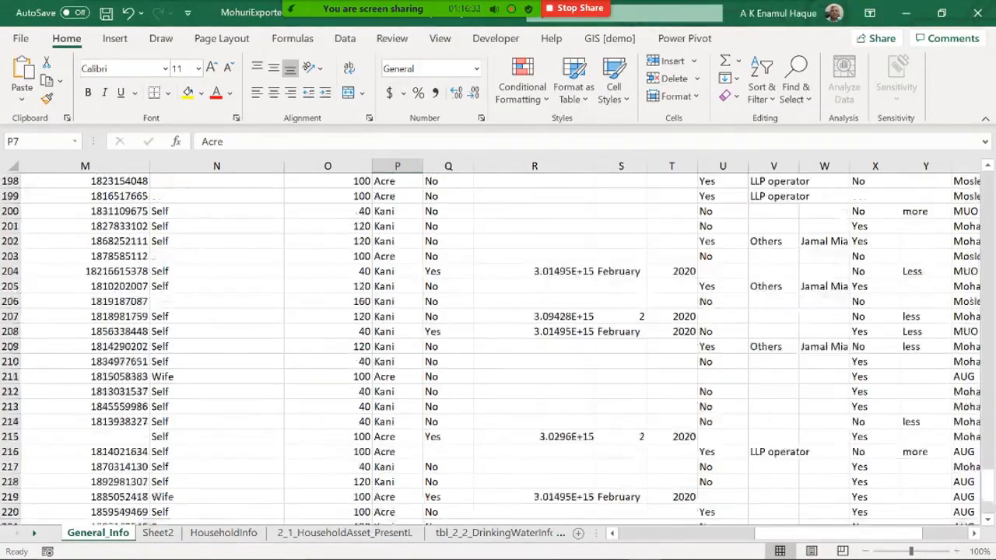
pyautogui.scroll(17, 498, 350)
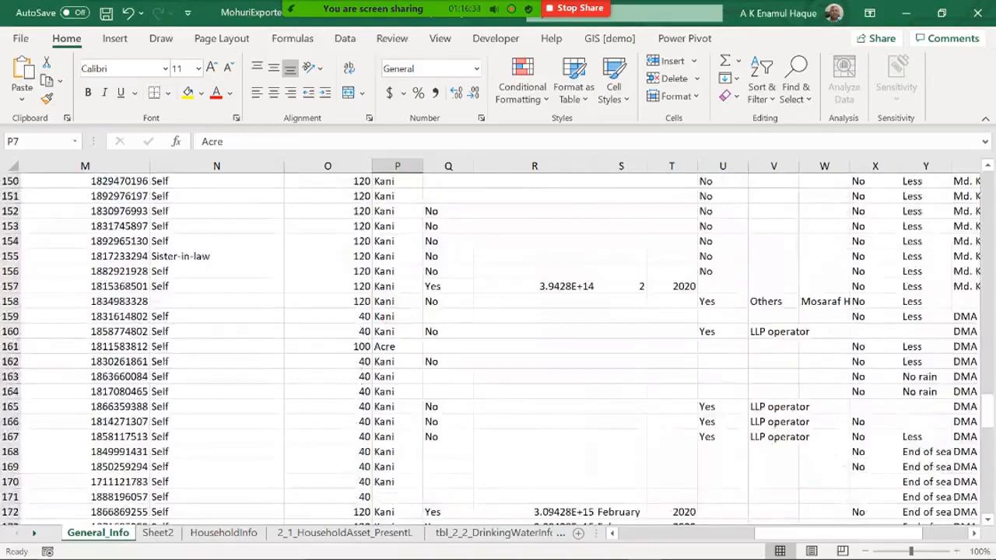
pyautogui.scroll(-5, 498, 350)
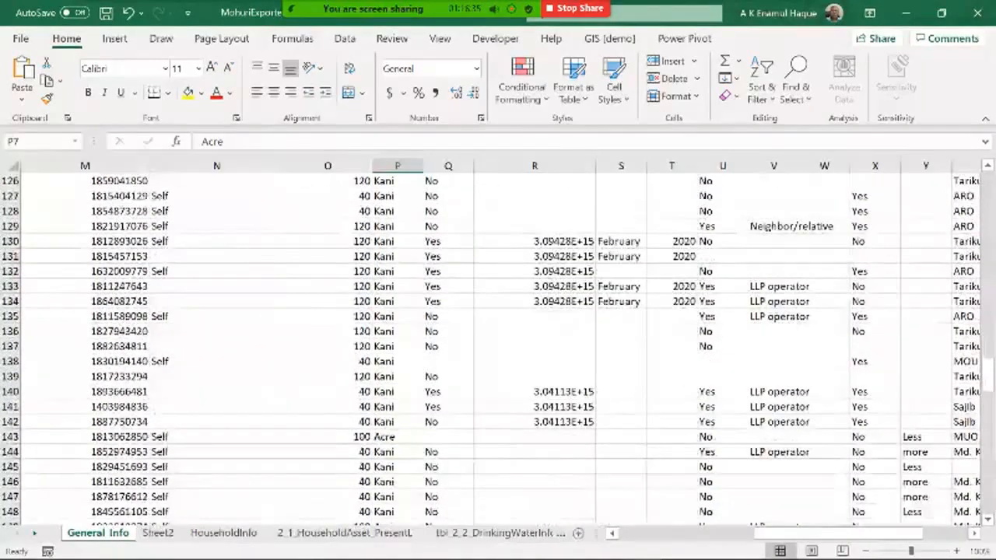
pyautogui.scroll(10, 498, 351)
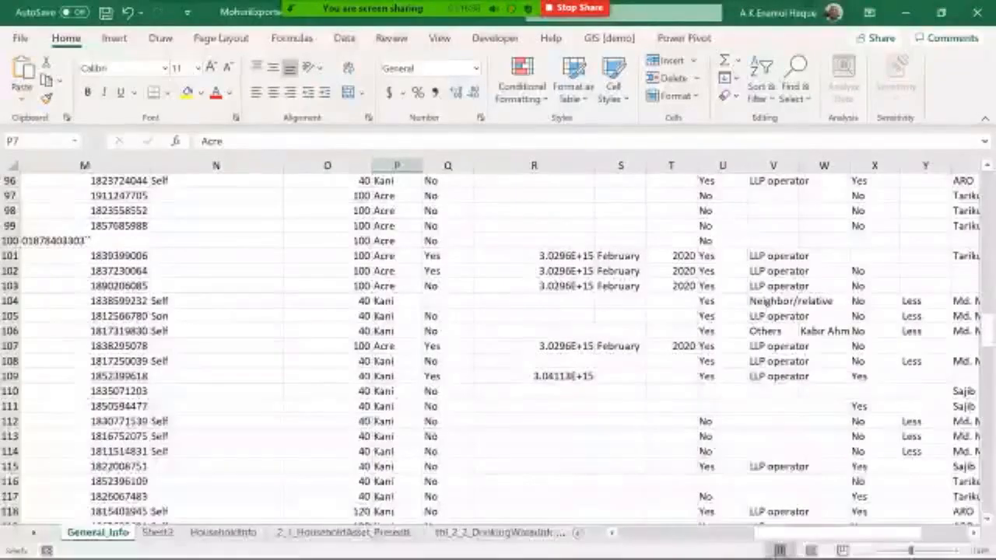
pyautogui.scroll(-16, 498, 350)
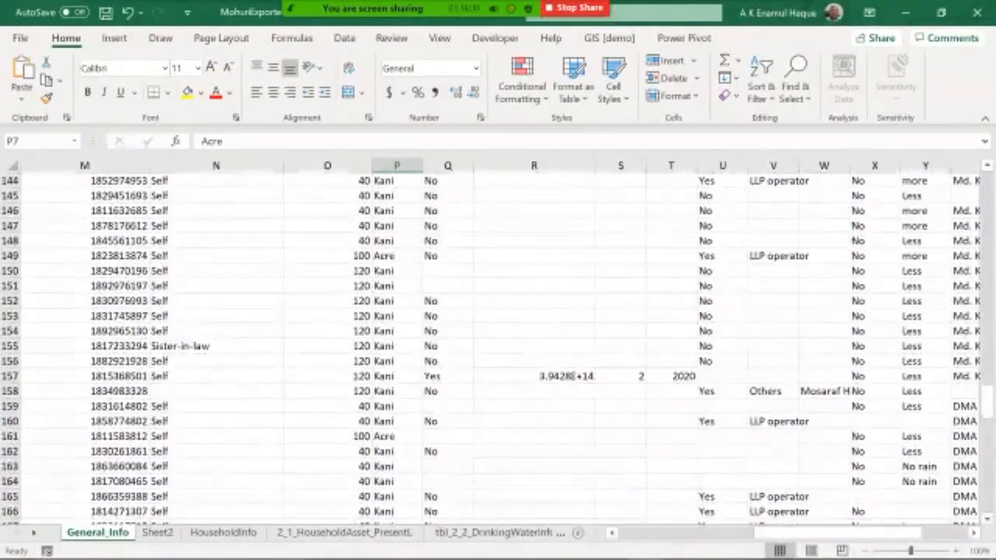
# Step: Insert a new blank column next to the q121 answer column on General_Info
pyautogui.hscroll(8, 498, 350)
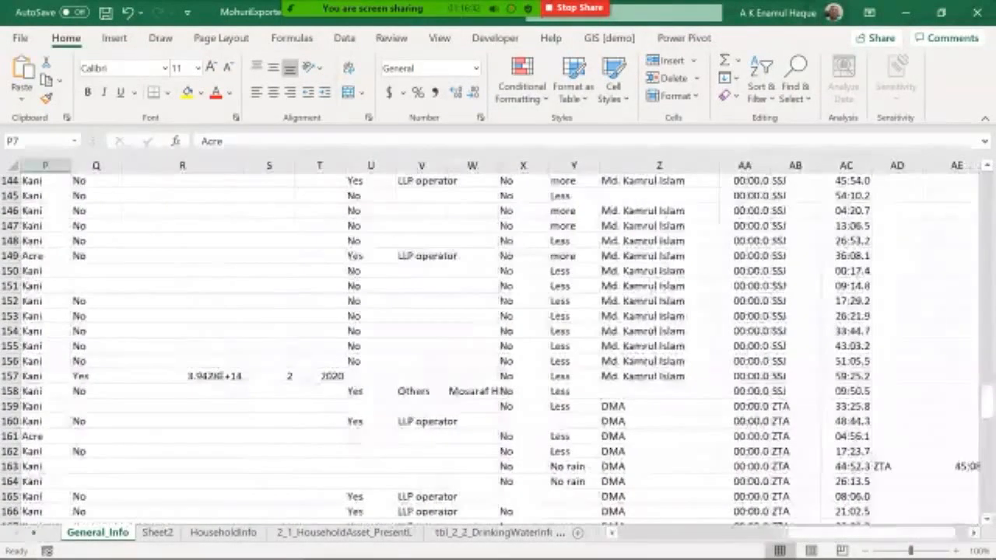
pyautogui.scroll(5, 498, 350)
pyautogui.scroll(20, 498, 350)
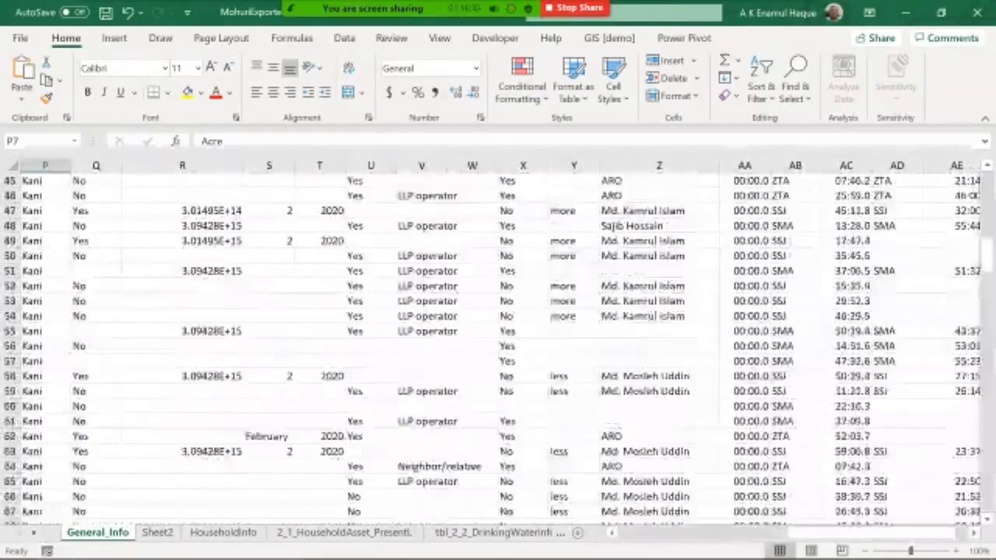
pyautogui.scroll(2, 498, 350)
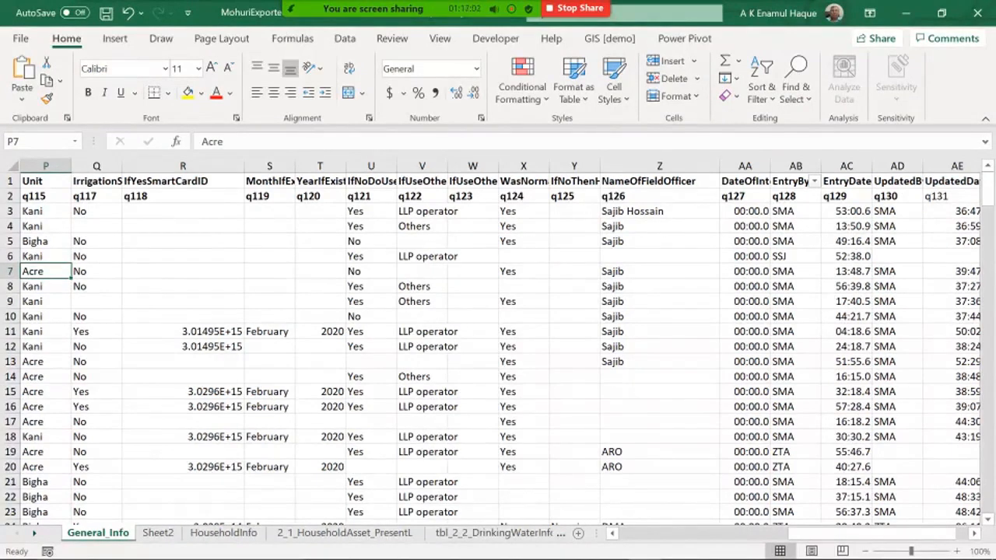
pyautogui.click(422, 166)
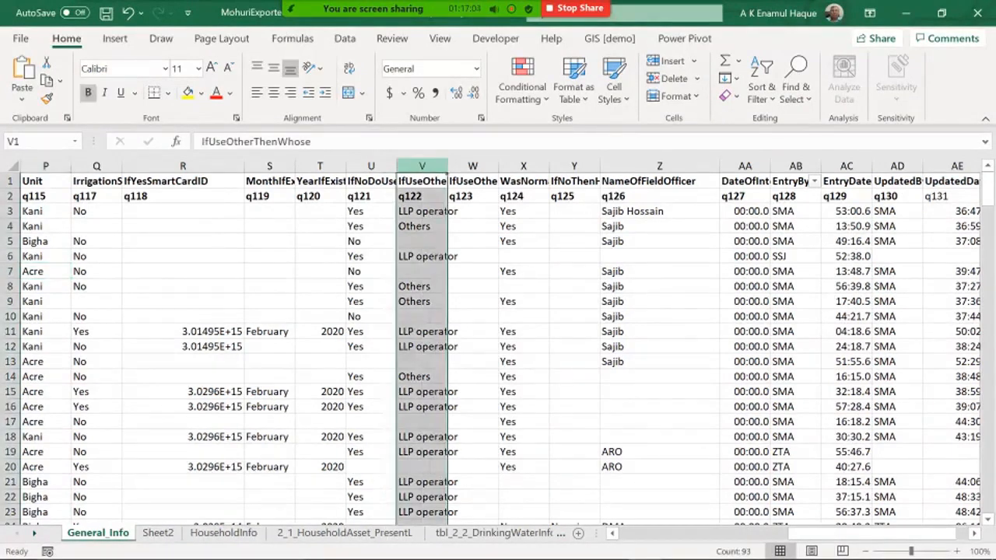
pyautogui.rightClick(420, 167)
pyautogui.click(458, 295)
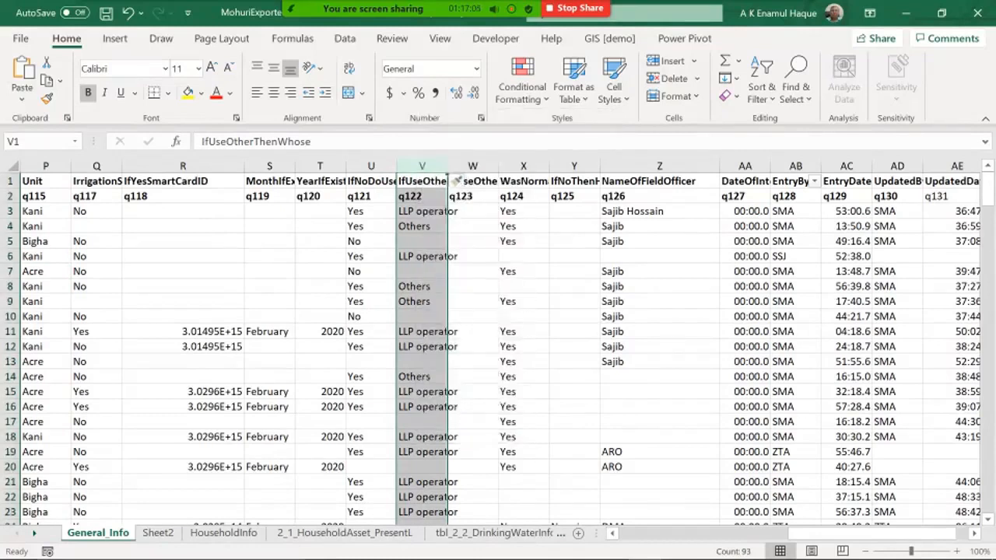
# Step: Label the new column's code cell q121 and rename the original column's code to q121a
pyautogui.click(436, 181)
pyautogui.press('Return')
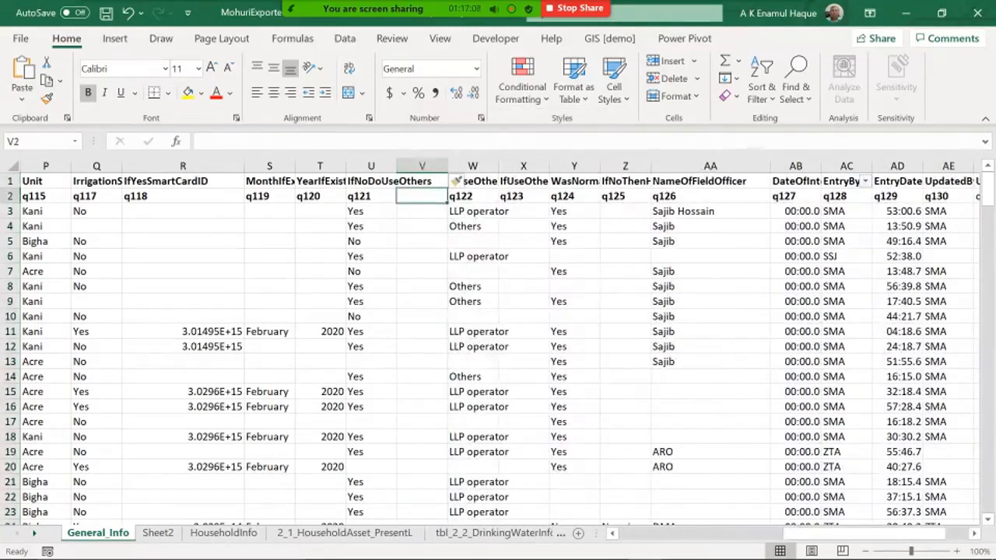
pyautogui.write('q121')
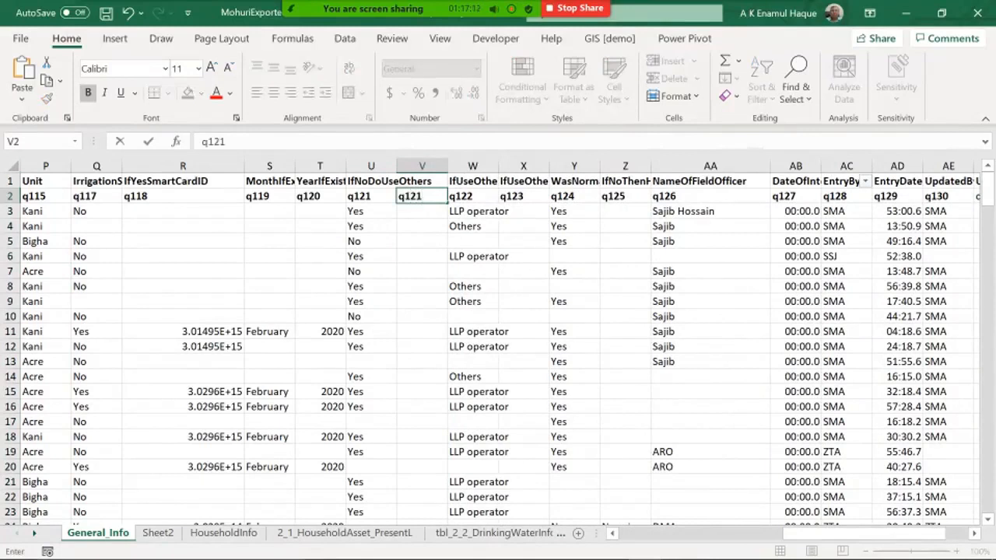
pyautogui.press('Left')
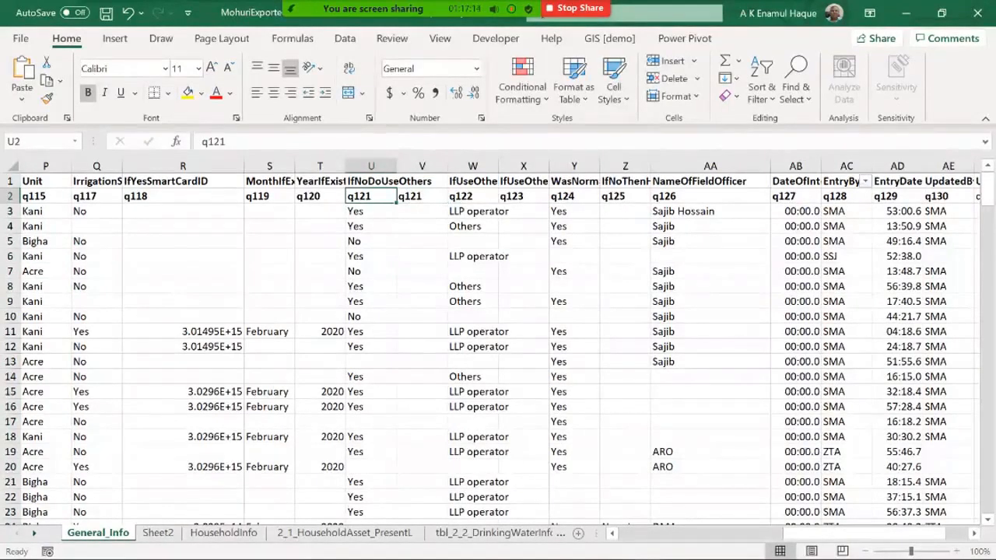
pyautogui.press('F2')
pyautogui.write('a')
pyautogui.press('Return')
pyautogui.press('Up')
pyautogui.press('Right')
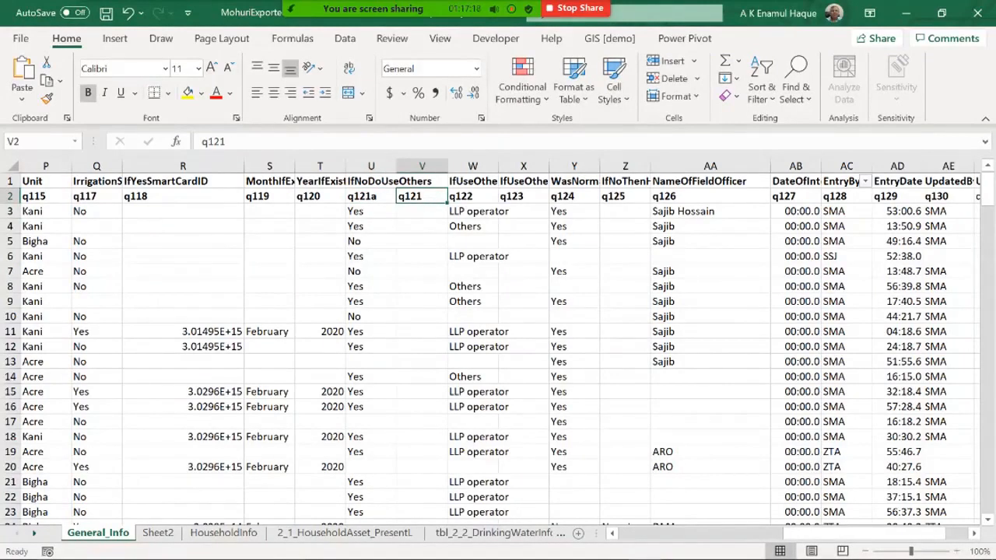
pyautogui.press('Down')
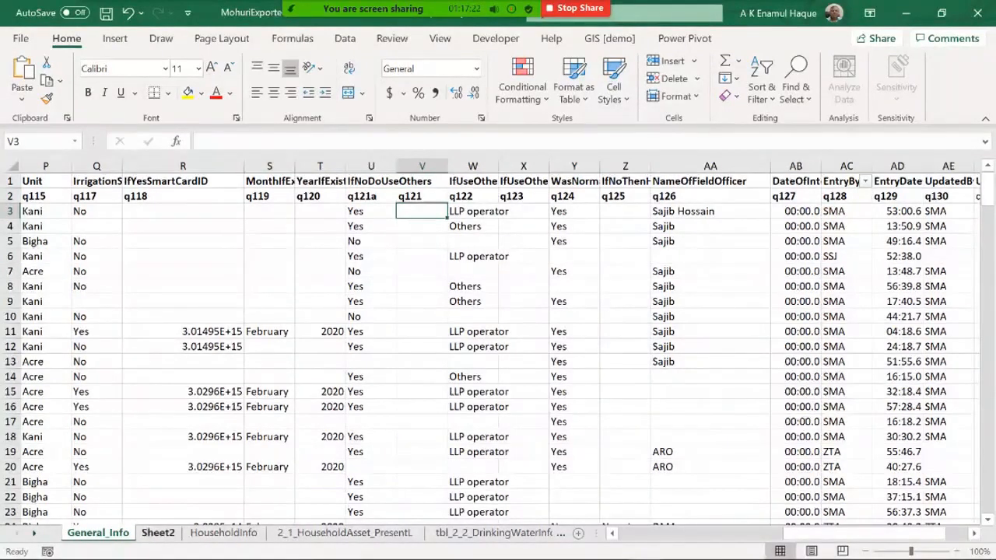
pyautogui.click(158, 533)
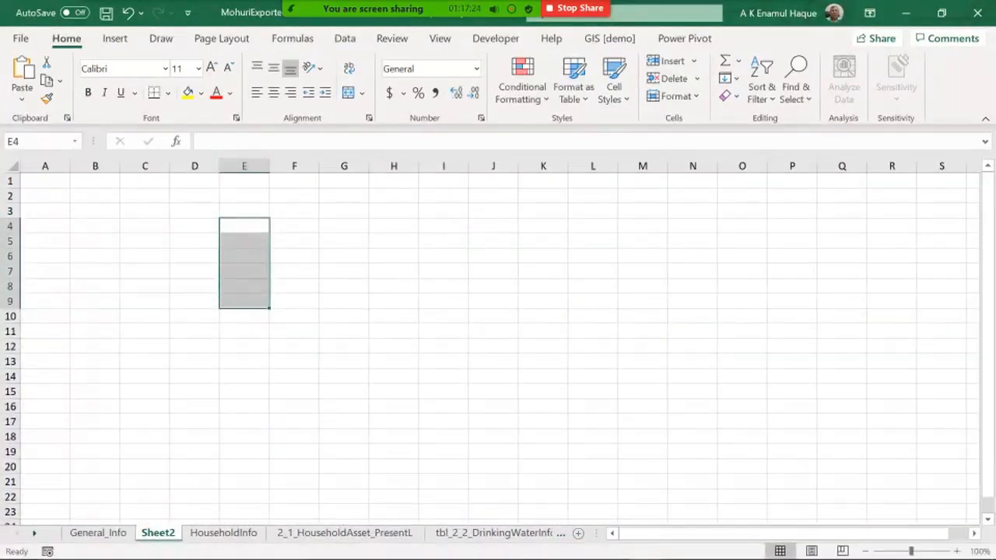
pyautogui.write('=uni')
pyautogui.press('Escape')
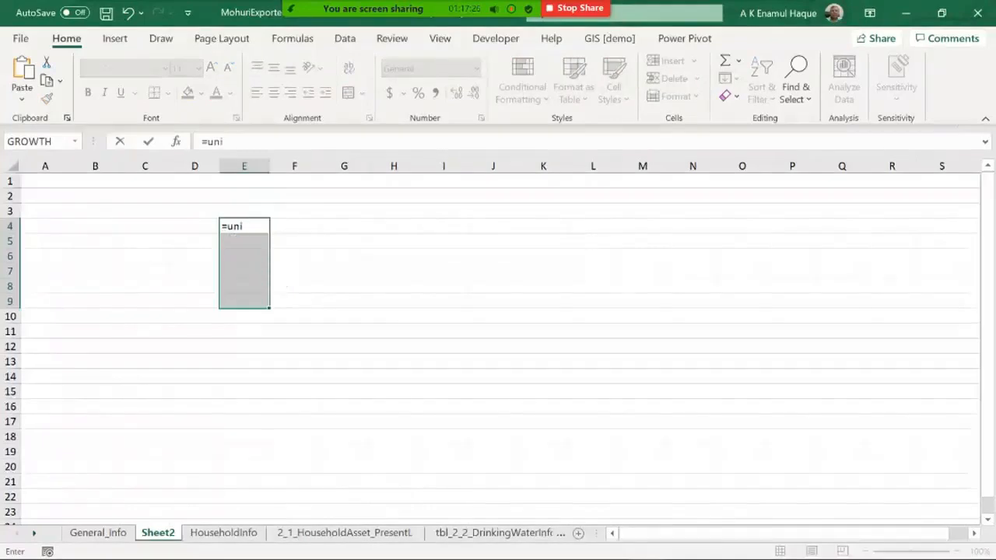
pyautogui.press('Escape')
# Step: Enter =UNIQUE(General_Info!U3:U228) in cell E3 of Sheet2 to list the distinct q121a answers
pyautogui.press('Down')
pyautogui.press('Up')
pyautogui.press('Up')
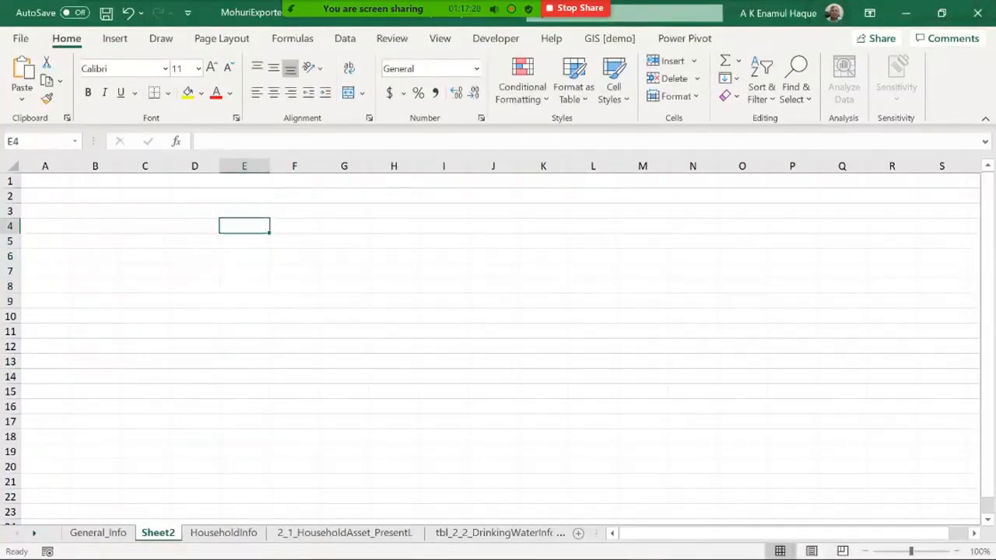
pyautogui.write('=uniqu')
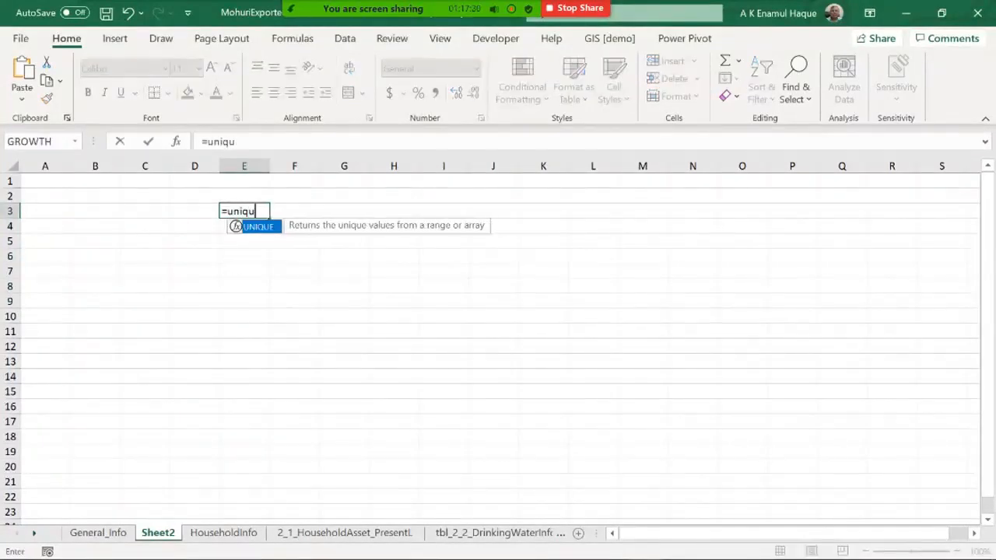
pyautogui.write('e(')
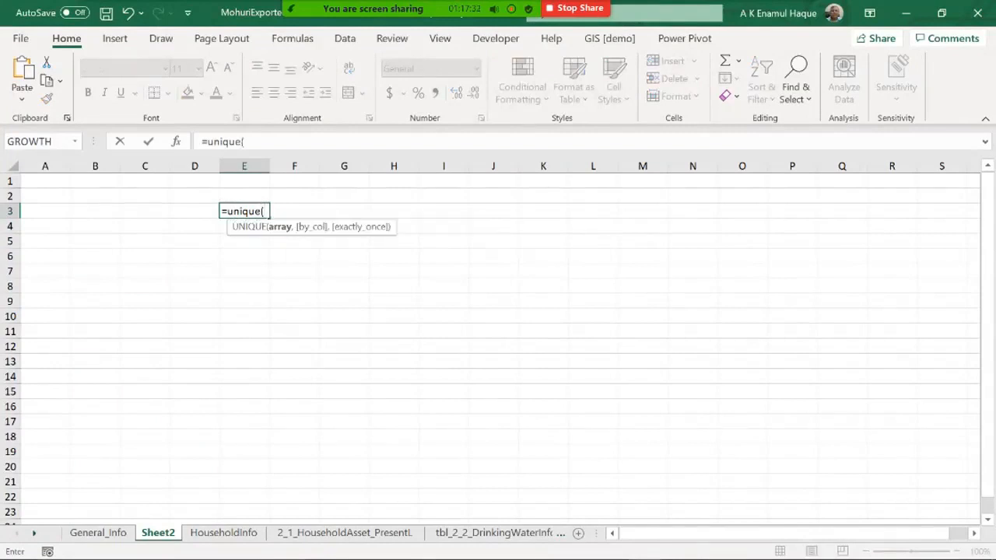
pyautogui.click(98, 533)
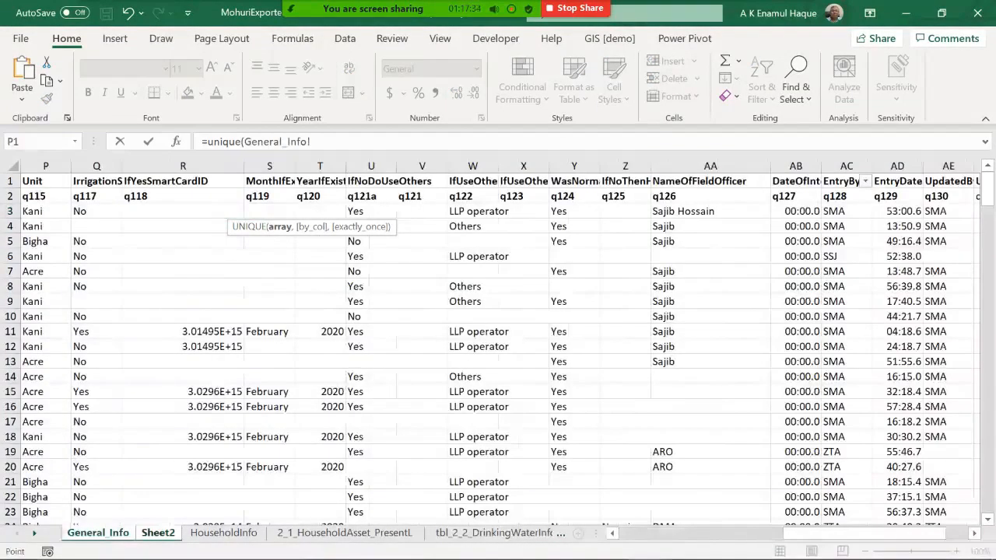
pyautogui.click(371, 212)
pyautogui.scroll(-20, 371, 212)
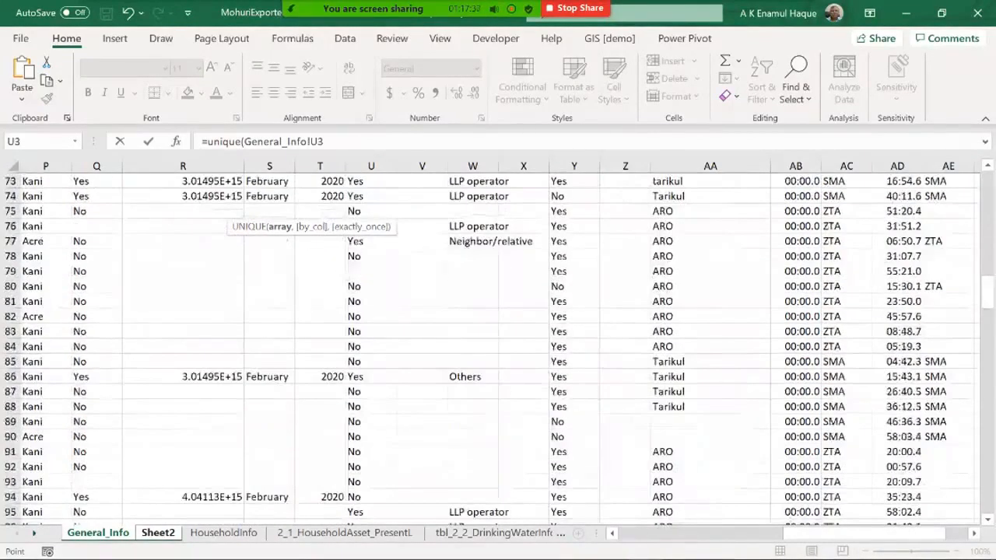
pyautogui.scroll(-20, 498, 342)
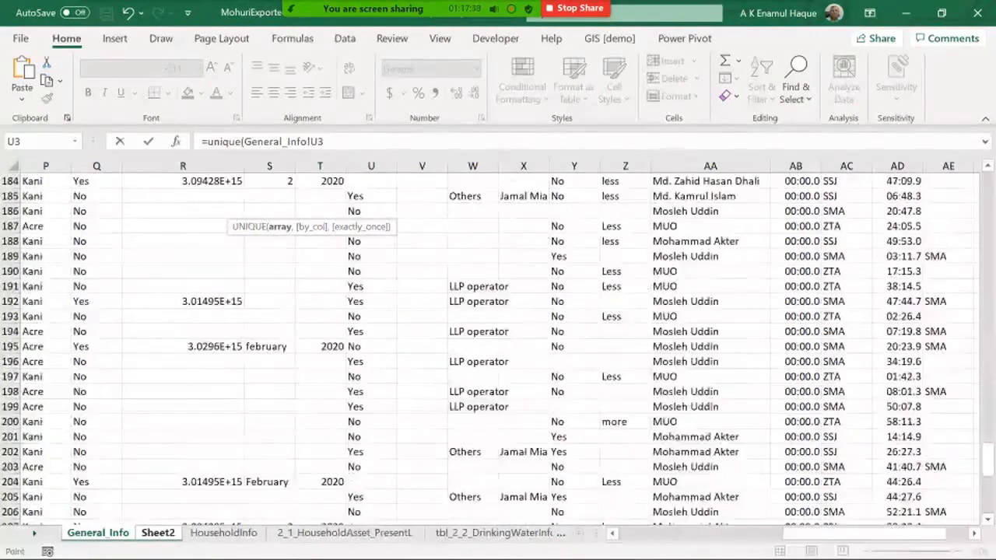
pyautogui.scroll(-19, 498, 342)
pyautogui.scroll(3, 498, 347)
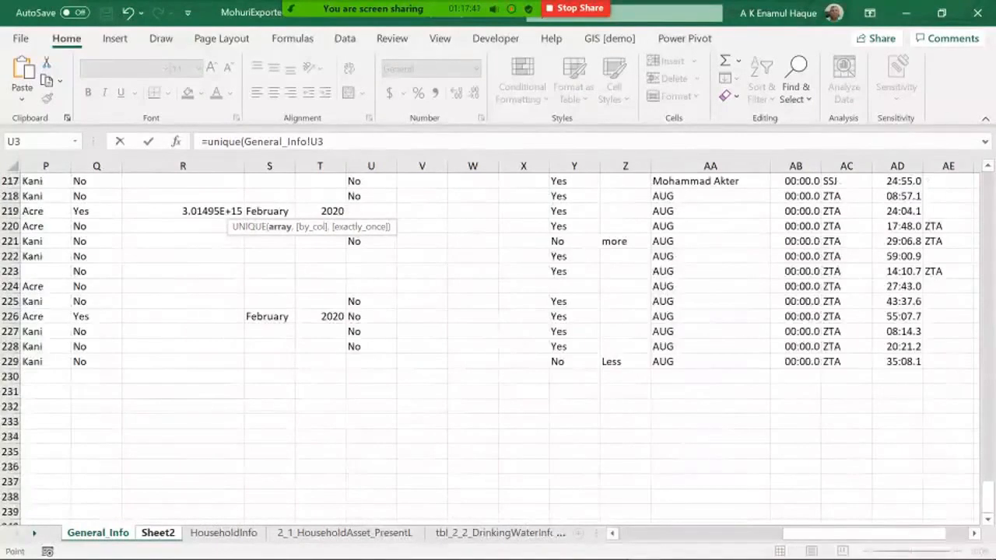
pyautogui.keyDown('shift'); pyautogui.click(371, 347); pyautogui.keyUp('shift')
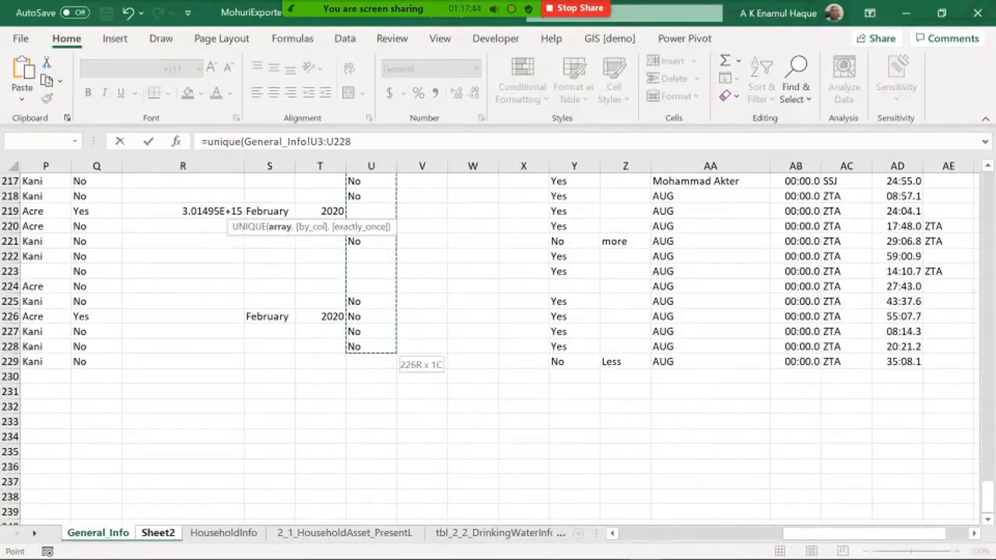
pyautogui.write(')')
pyautogui.press('Return')
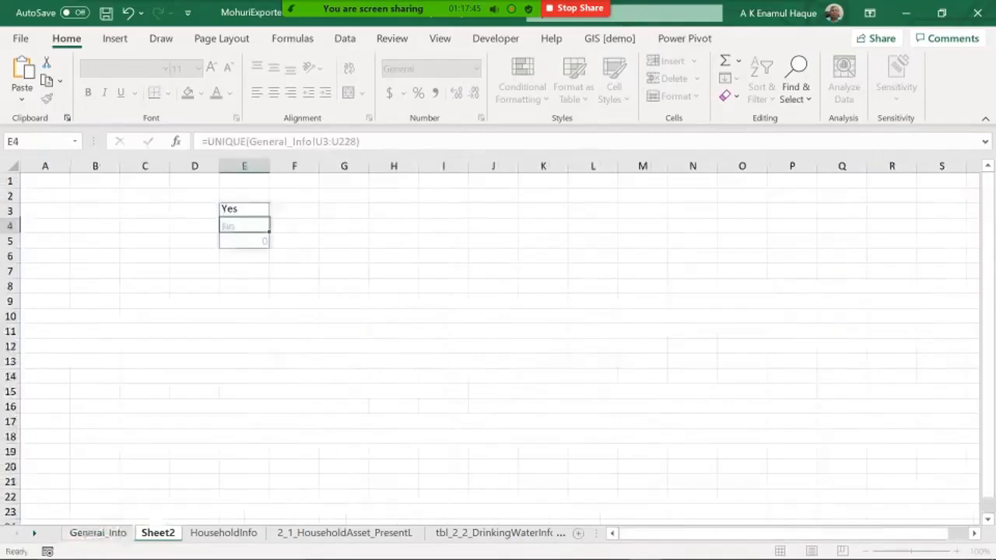
pyautogui.press('Down')
pyautogui.press('Up')
pyautogui.press('Up')
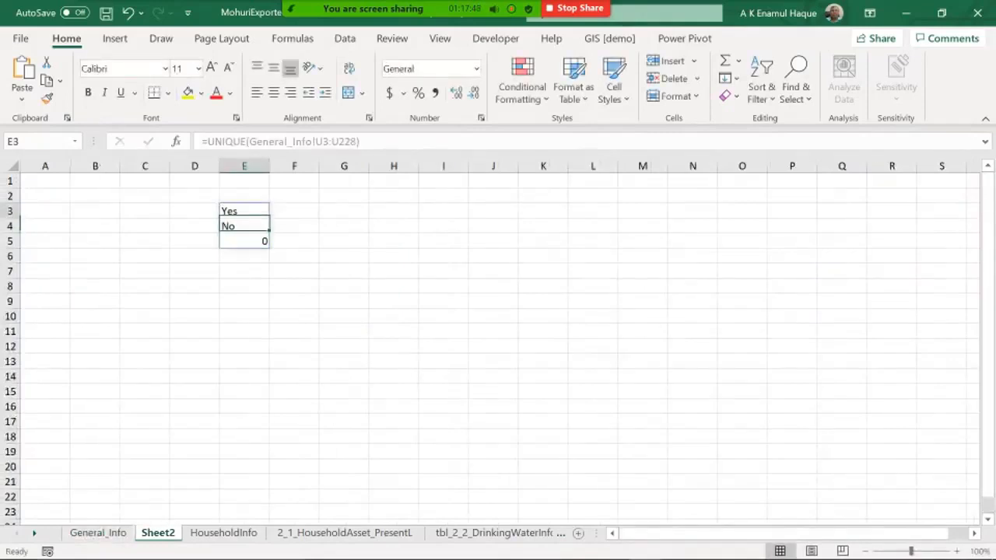
# Step: Assign code 1 to Yes and 0 to No in the column beside the unique answers
pyautogui.press('Right')
pyautogui.write('1')
pyautogui.press('Return')
pyautogui.write('0')
pyautogui.press('Return')
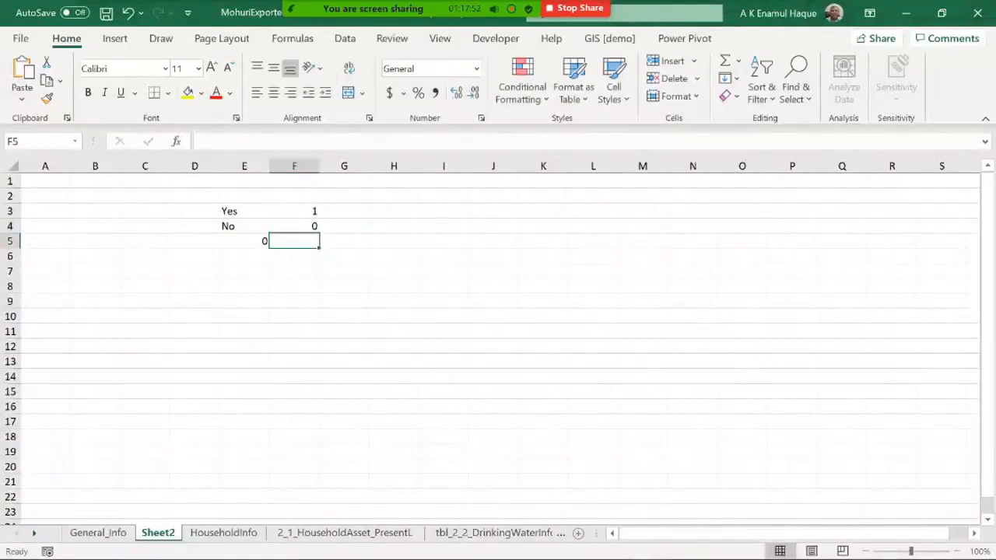
pyautogui.press('Down')
pyautogui.press('Up')
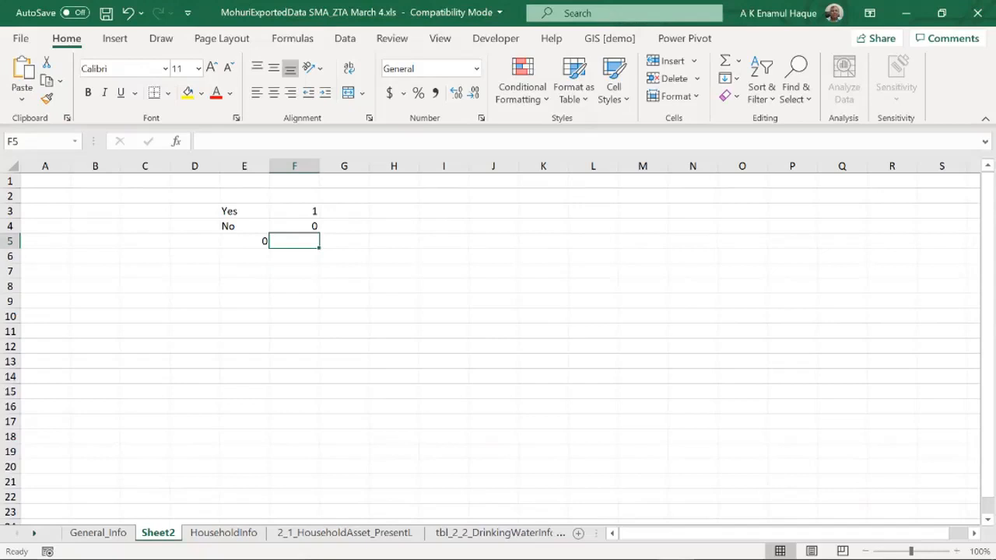
pyautogui.press('Up')
pyautogui.press('Up')
pyautogui.press('Left')
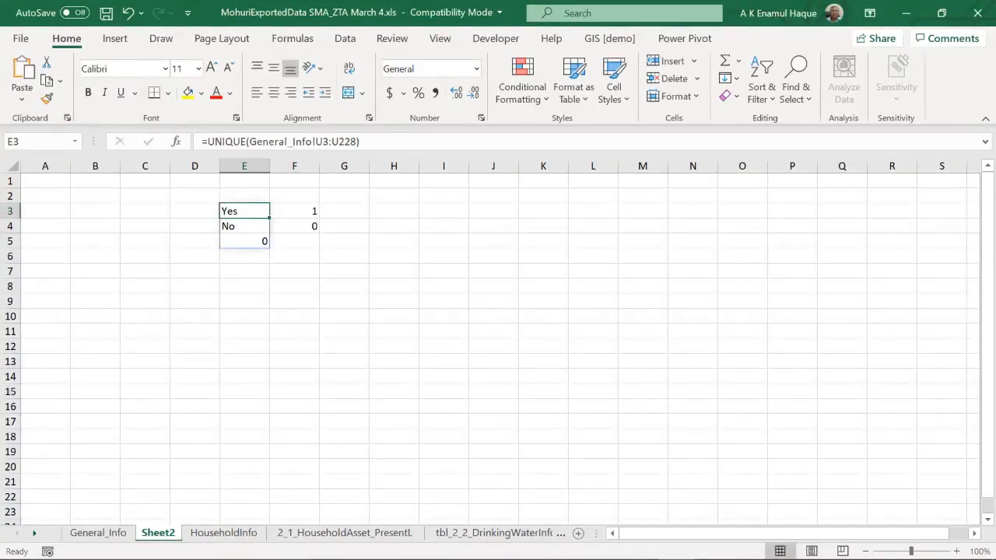
# Step: Enter =vlookup(U3,Sheet2!$E$3:$F$5,2,0) in cell V3 of General_Info to code the first q121a answer
pyautogui.click(98, 533)
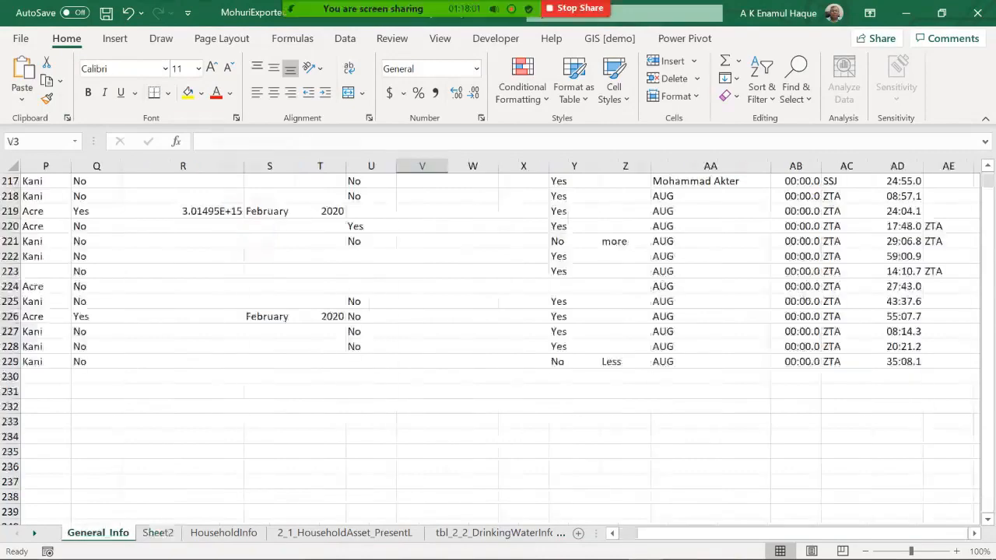
pyautogui.scroll(17, 498, 348)
pyautogui.scroll(20, 498, 349)
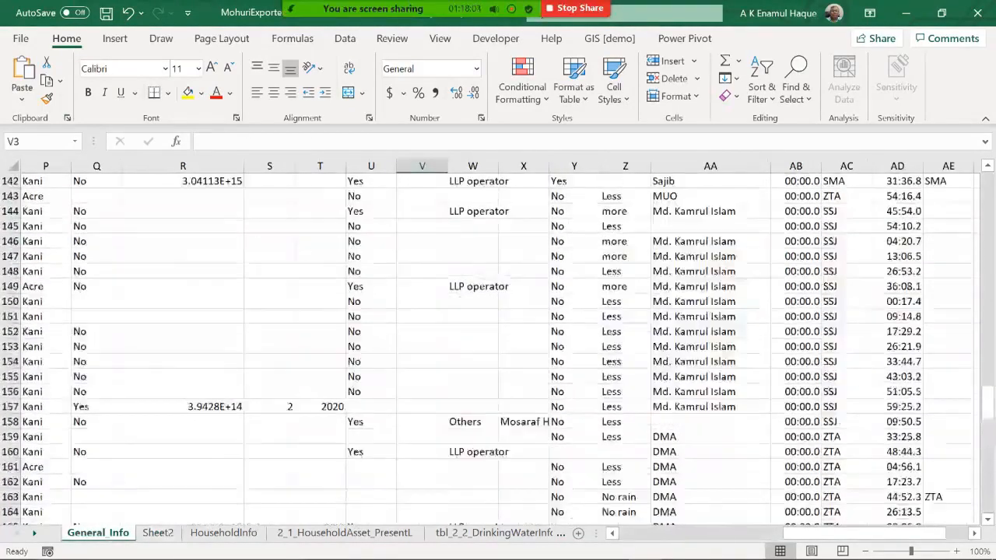
pyautogui.scroll(13, 497, 349)
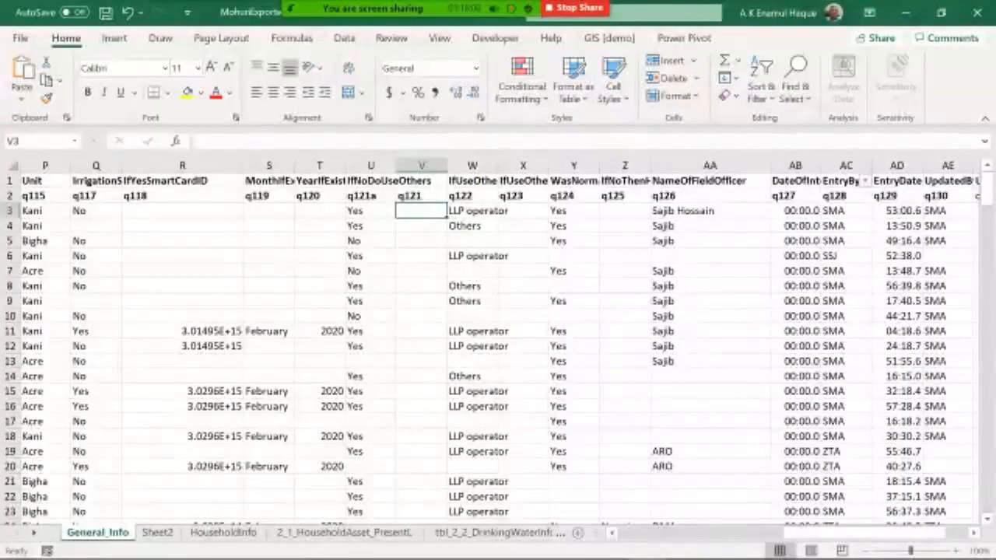
pyautogui.write('=vlookup(')
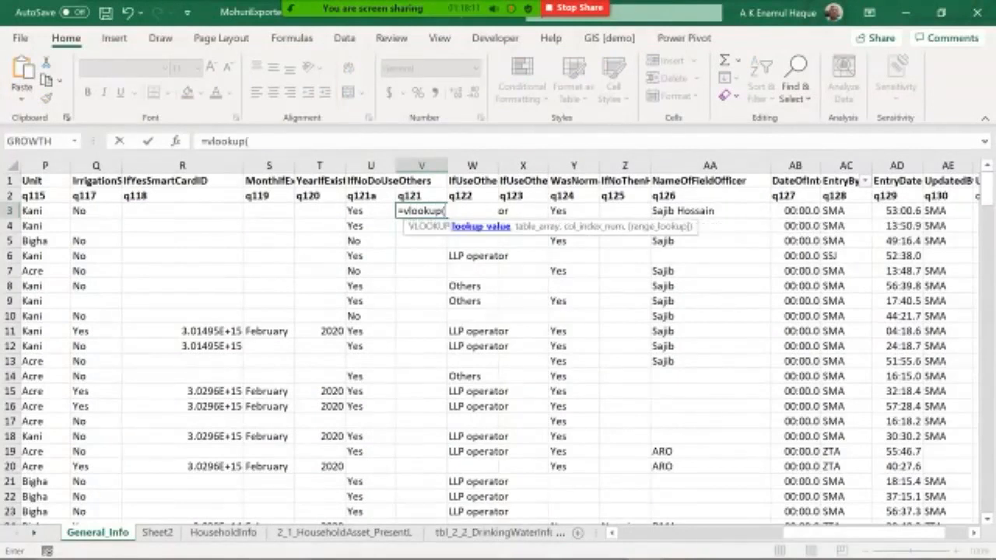
pyautogui.press('Left')
pyautogui.write(',')
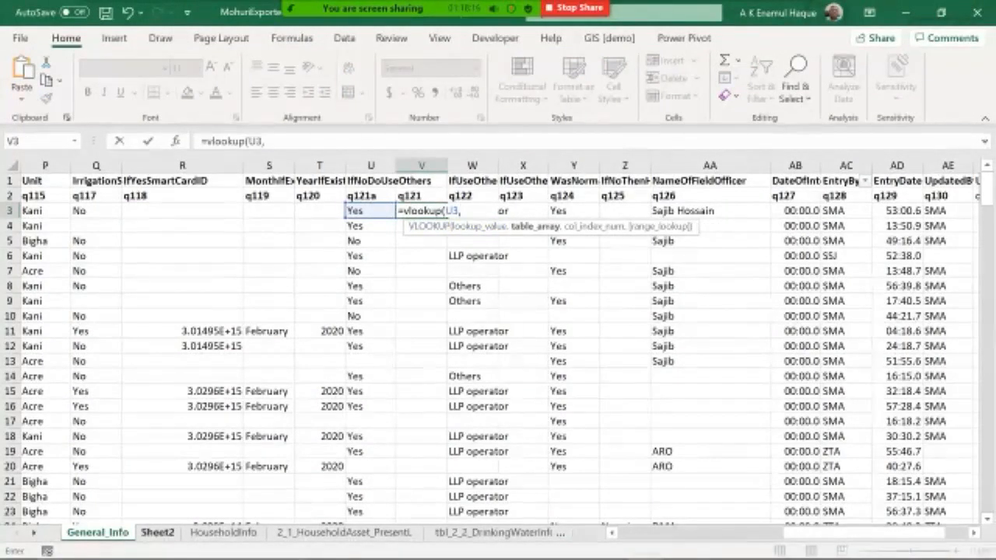
pyautogui.click(157, 532)
pyautogui.moveTo(227, 210); pyautogui.dragTo(311, 242)
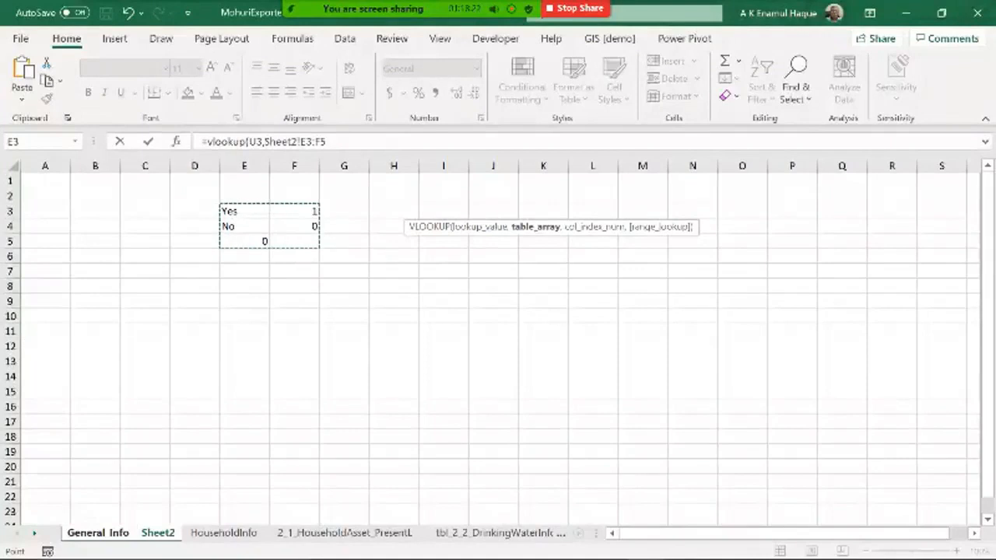
pyautogui.press('F4')
pyautogui.click(351, 142)
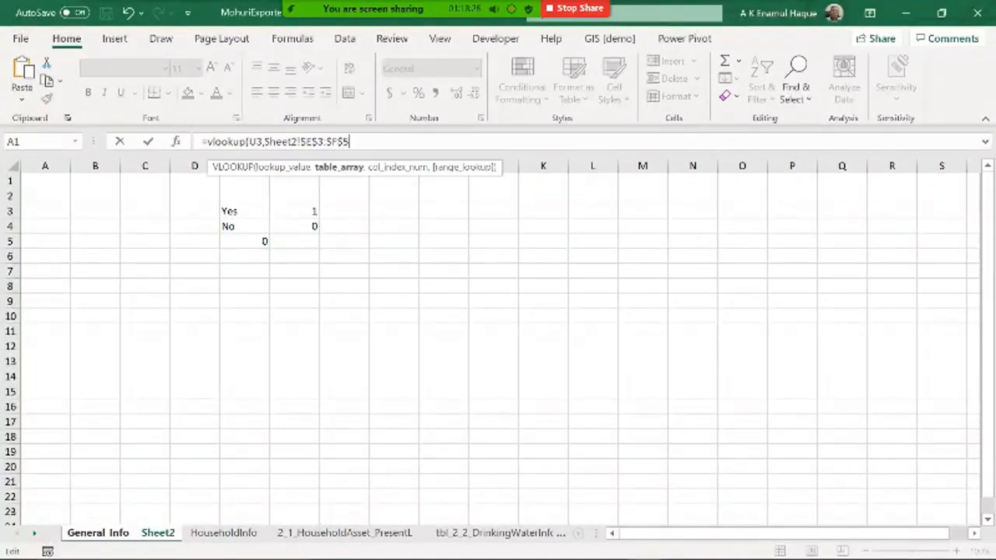
pyautogui.write(',')
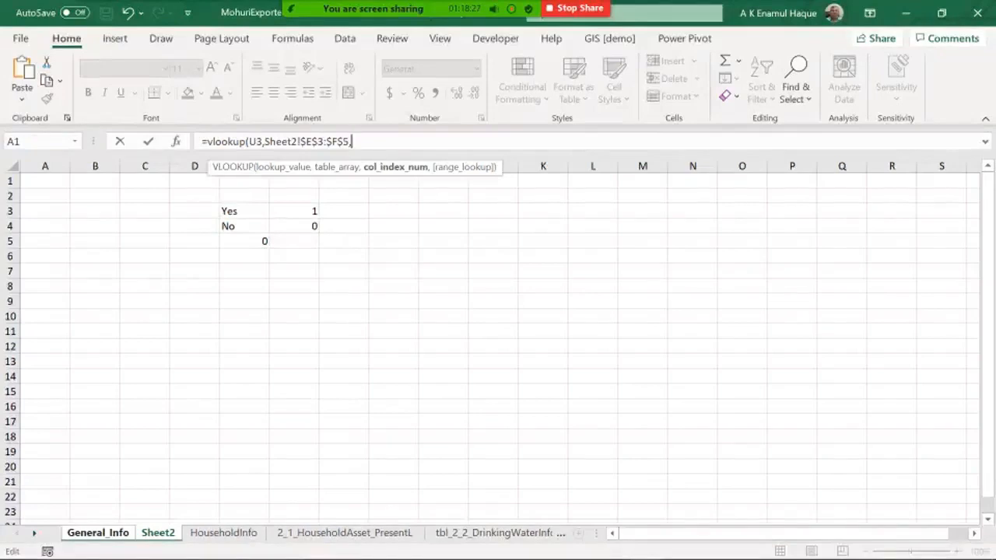
pyautogui.write('2,0)')
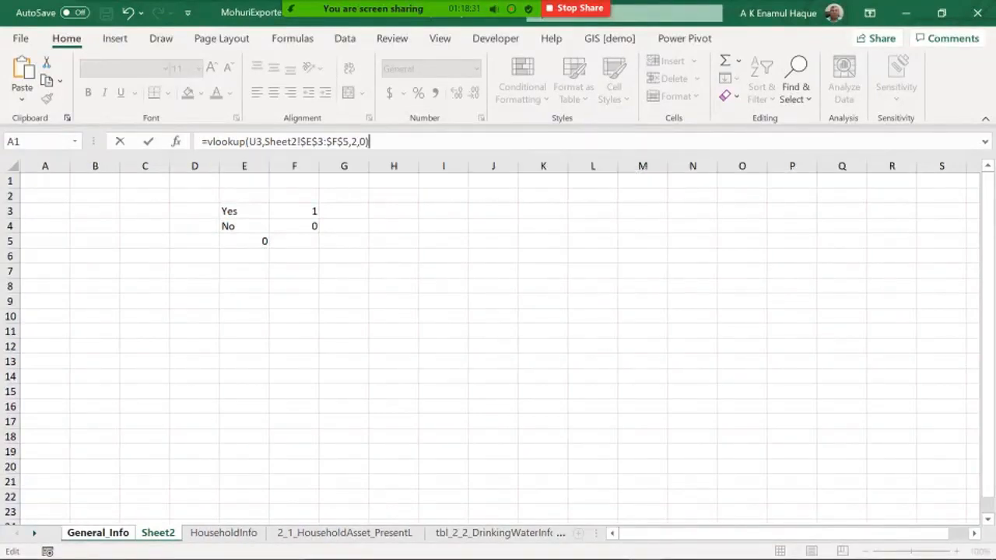
pyautogui.press('Return')
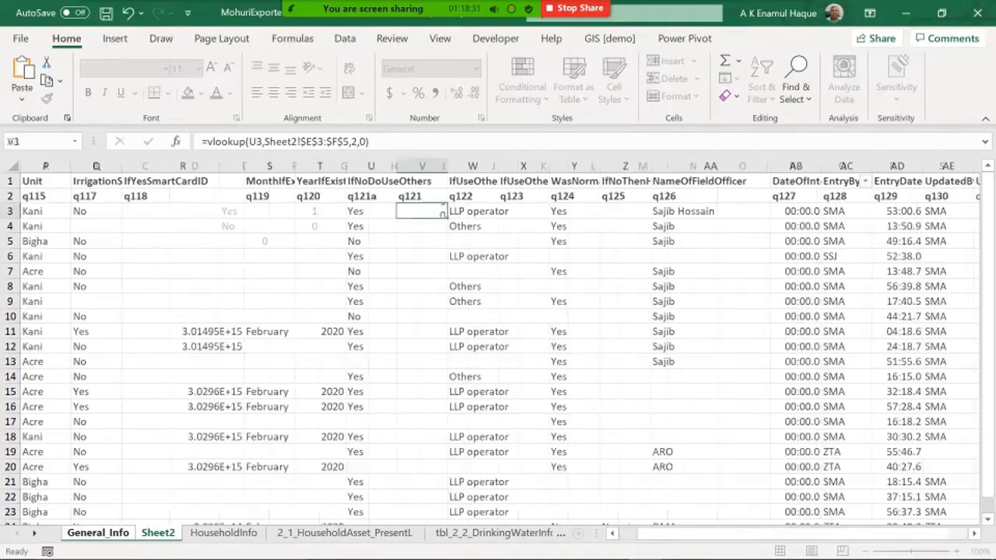
# Step: Fill the VLOOKUP formula in V3 down column V to code all q121a answers
pyautogui.click(422, 212)
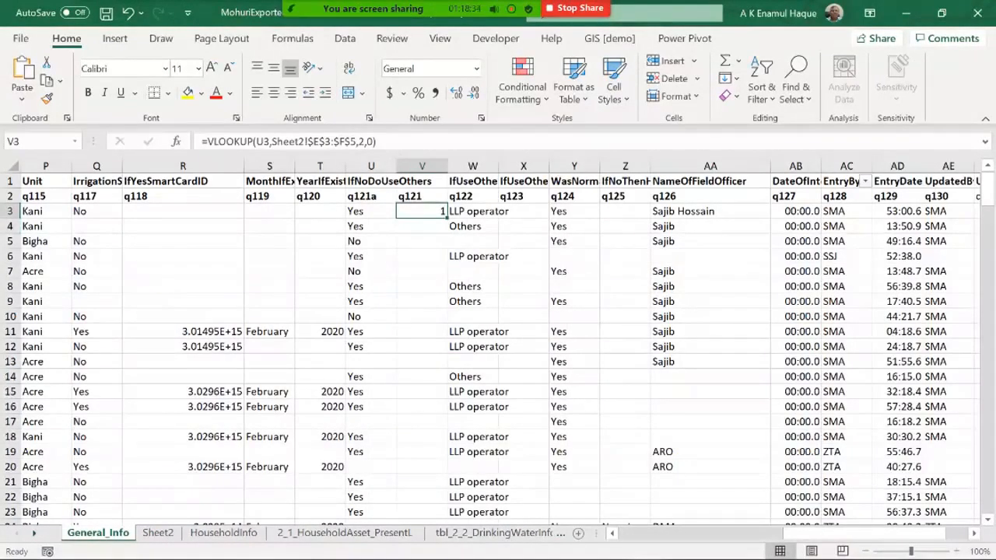
pyautogui.doubleClick(447, 218)
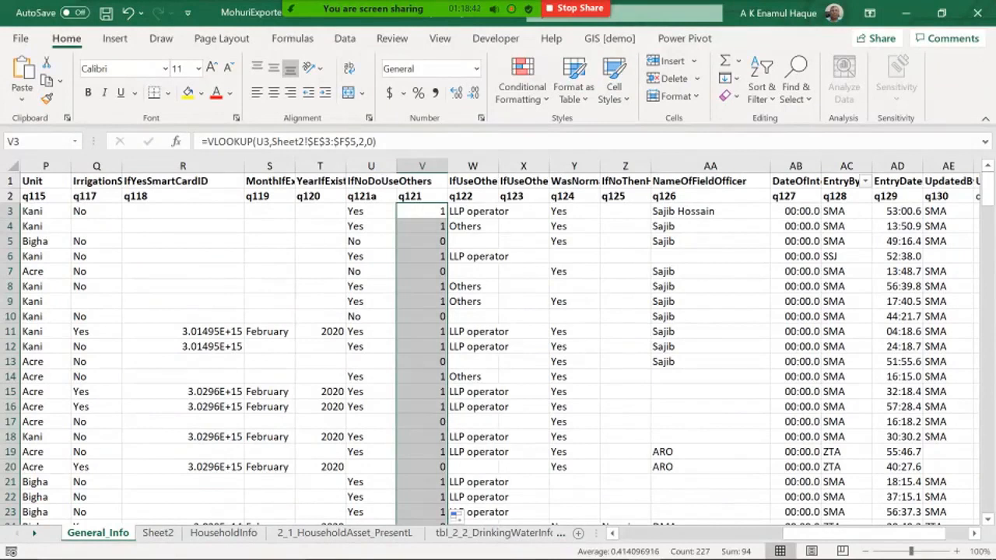
# Step: Make the code beside the blank unique answer on Sheet2 an empty value instead of a number
pyautogui.click(158, 533)
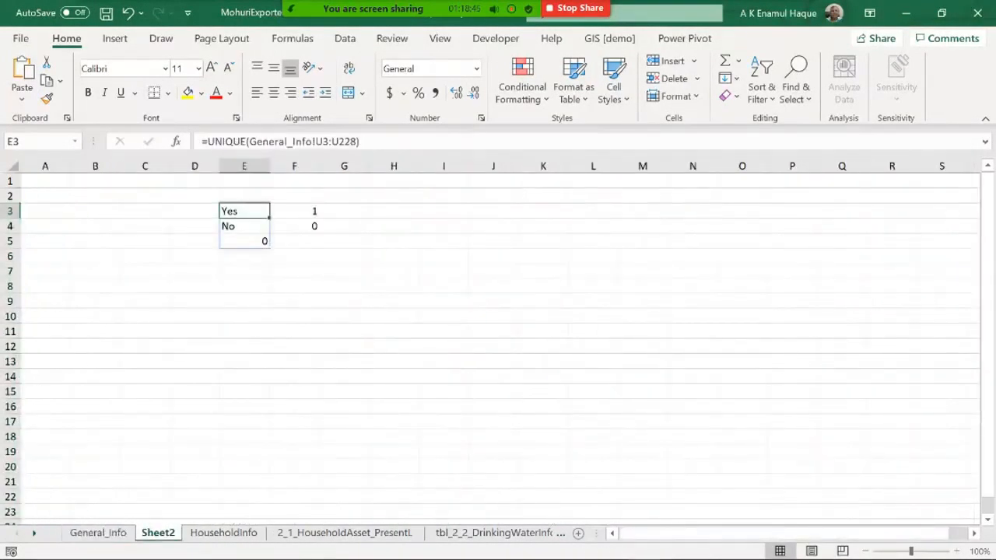
pyautogui.click(294, 256)
pyautogui.click(294, 241)
pyautogui.write('""')
pyautogui.press('Return')
pyautogui.press('Up')
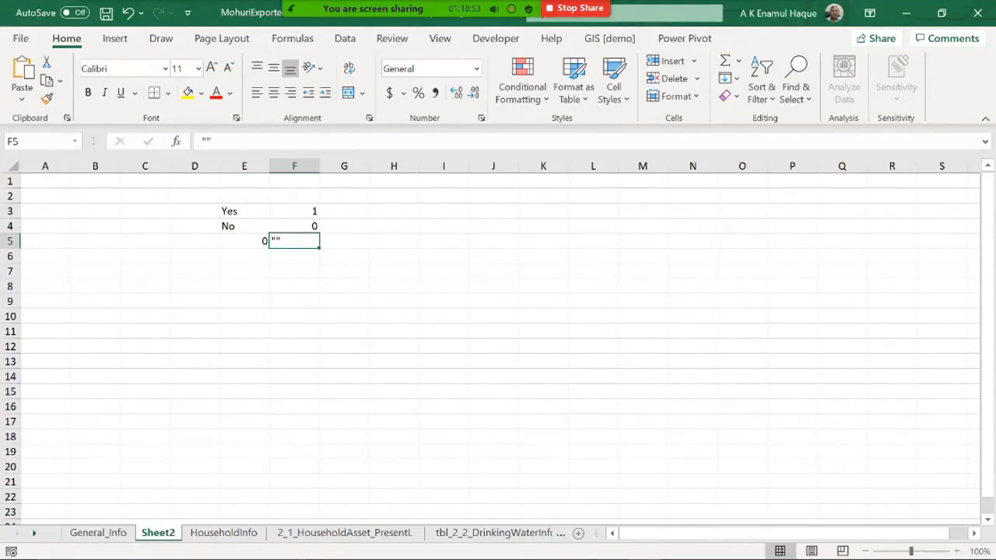
pyautogui.press('BackSpace')
pyautogui.press('Return')
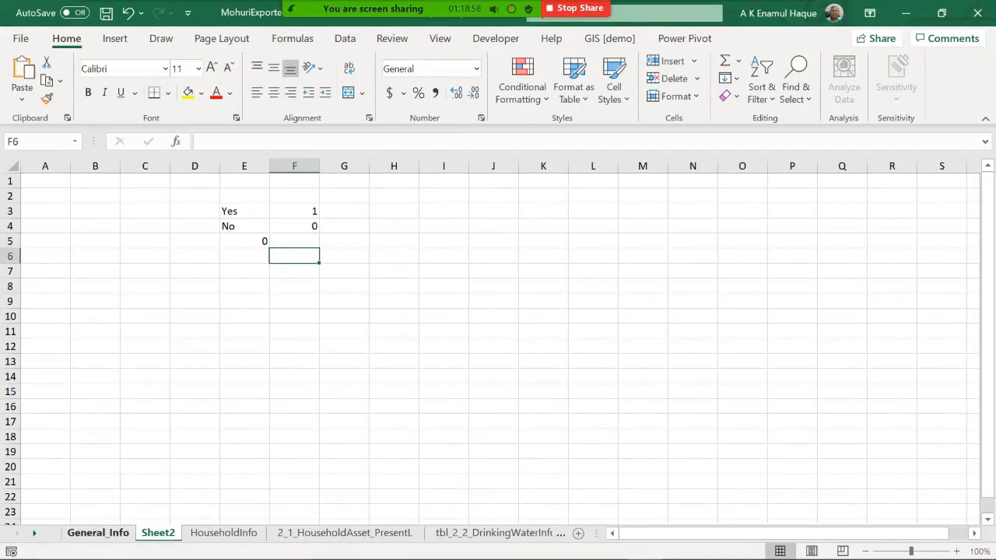
# Step: Check the coded values in column V of General_Info and center-align the whole column
pyautogui.click(98, 532)
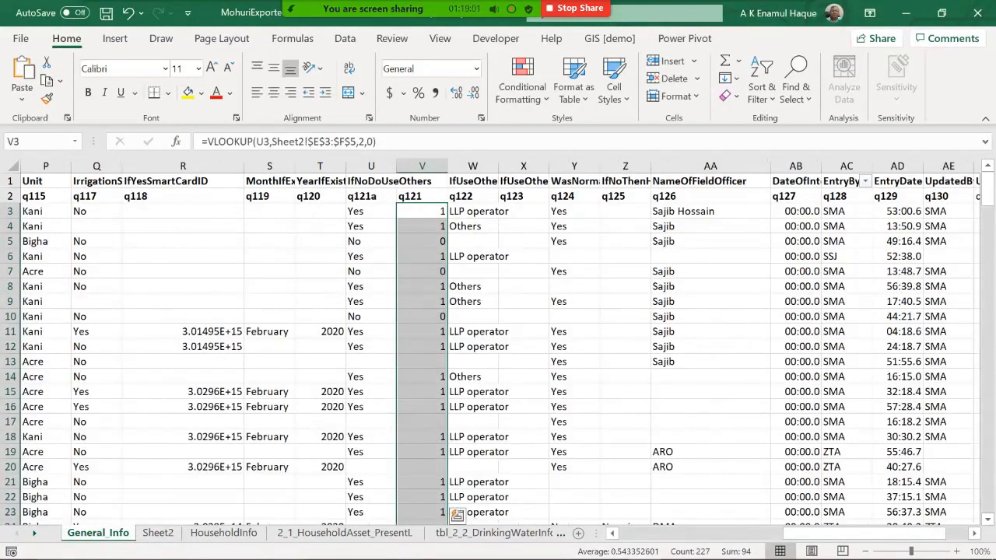
pyautogui.click(422, 452)
pyautogui.click(422, 361)
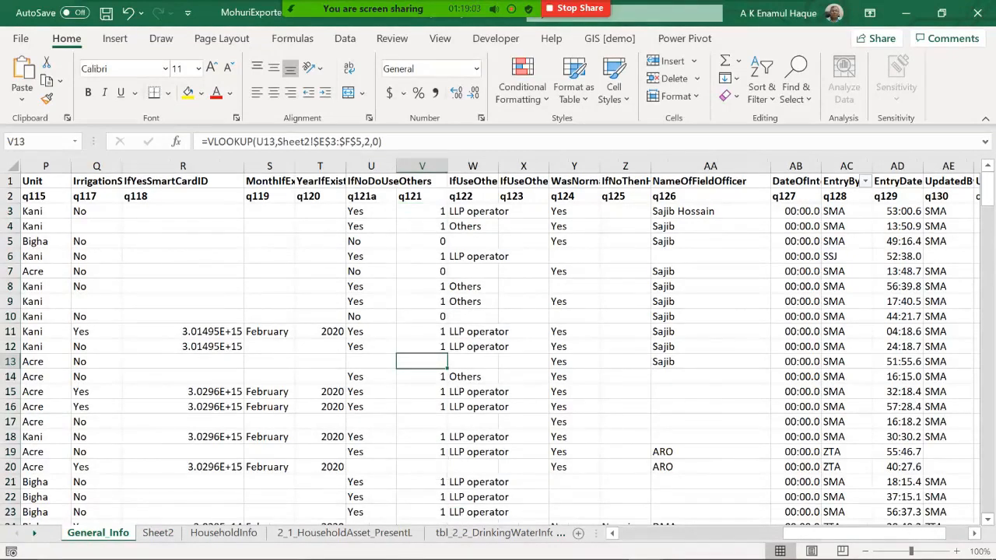
pyautogui.click(371, 437)
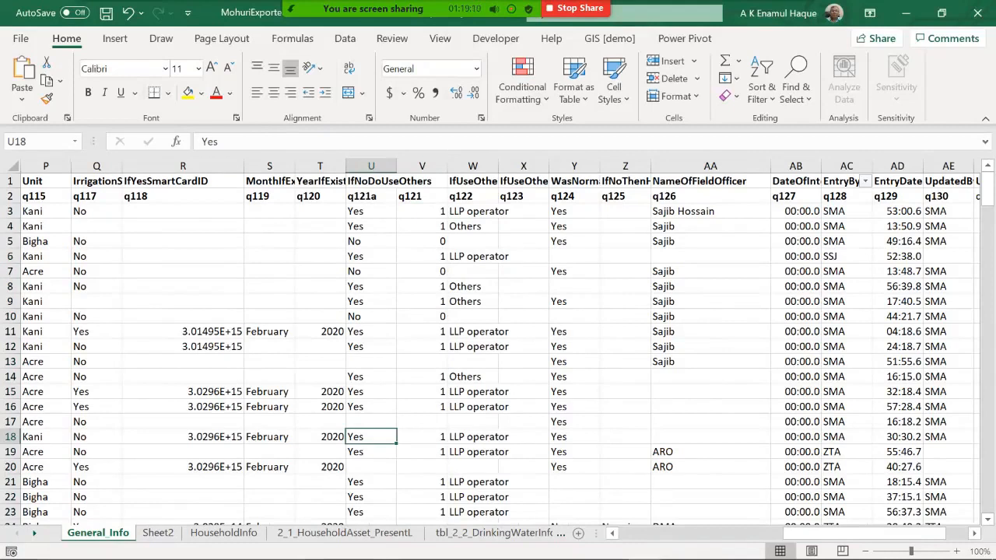
pyautogui.click(421, 165)
pyautogui.click(273, 92)
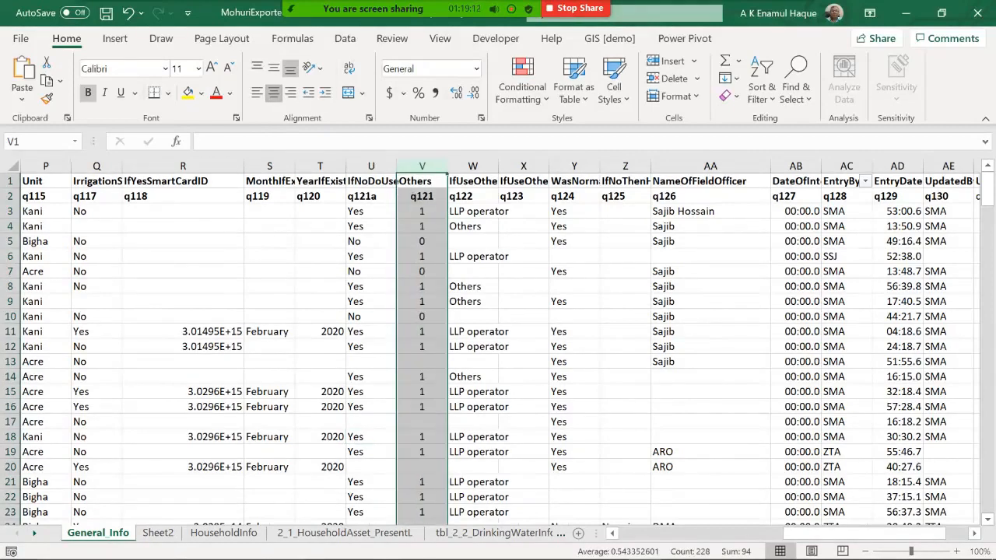
# Step: Copy column V and paste it back as values to replace the VLOOKUP formulas
pyautogui.click(422, 392)
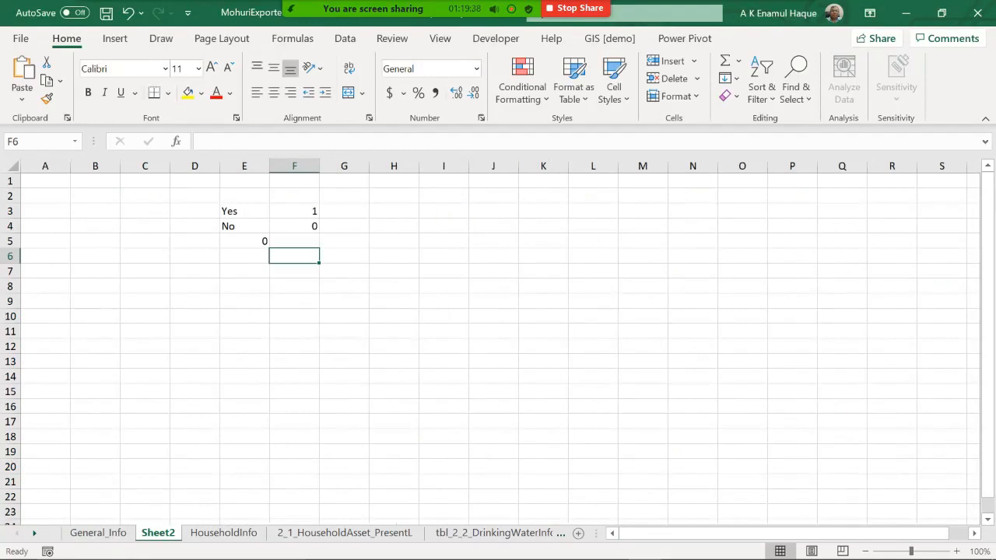
pyautogui.click(98, 533)
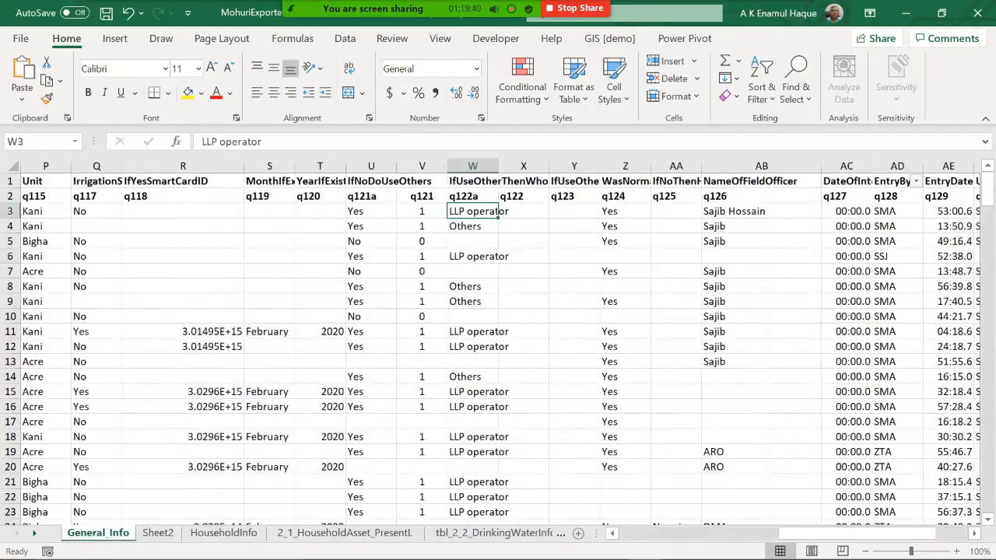
pyautogui.click(422, 165)
pyautogui.hotkey('ctrl', 'c')
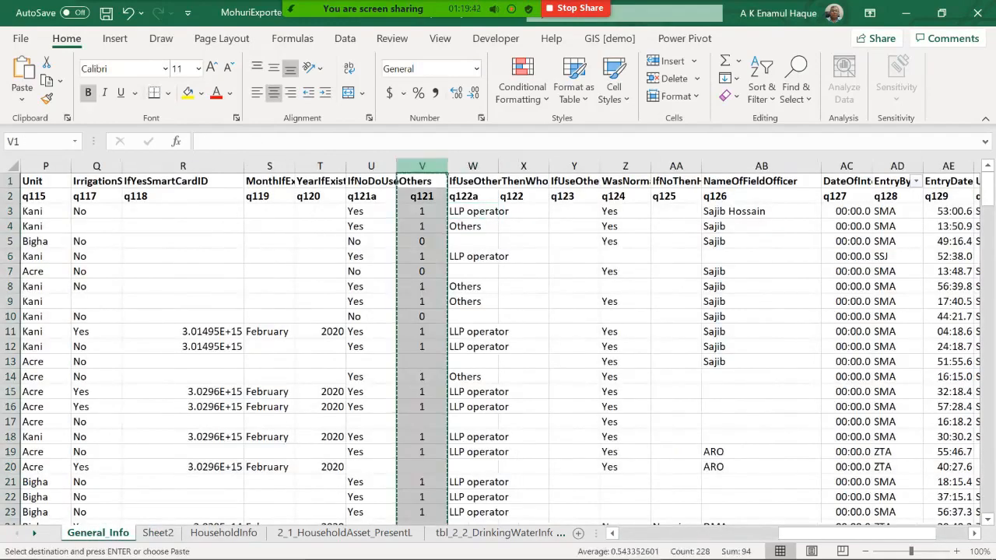
pyautogui.rightClick(425, 189)
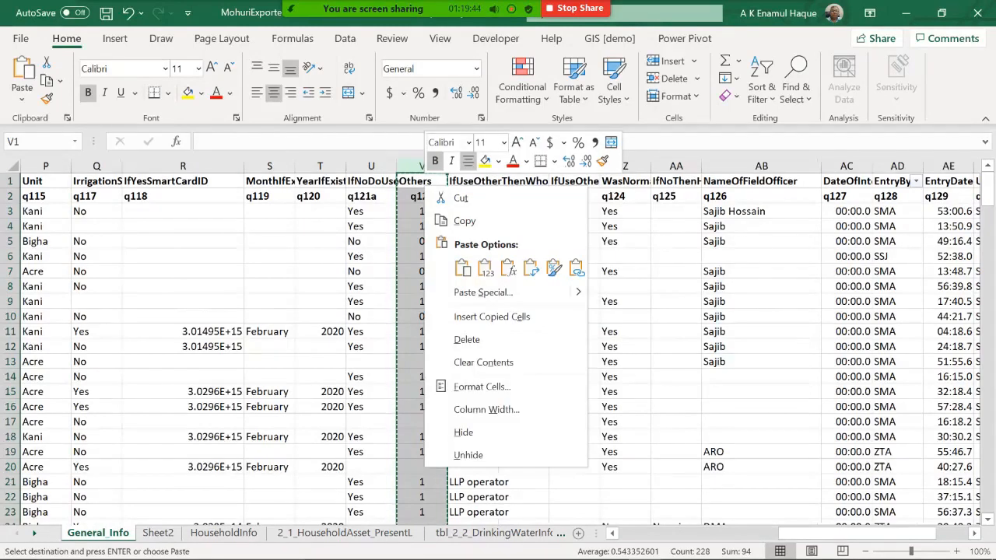
pyautogui.click(484, 268)
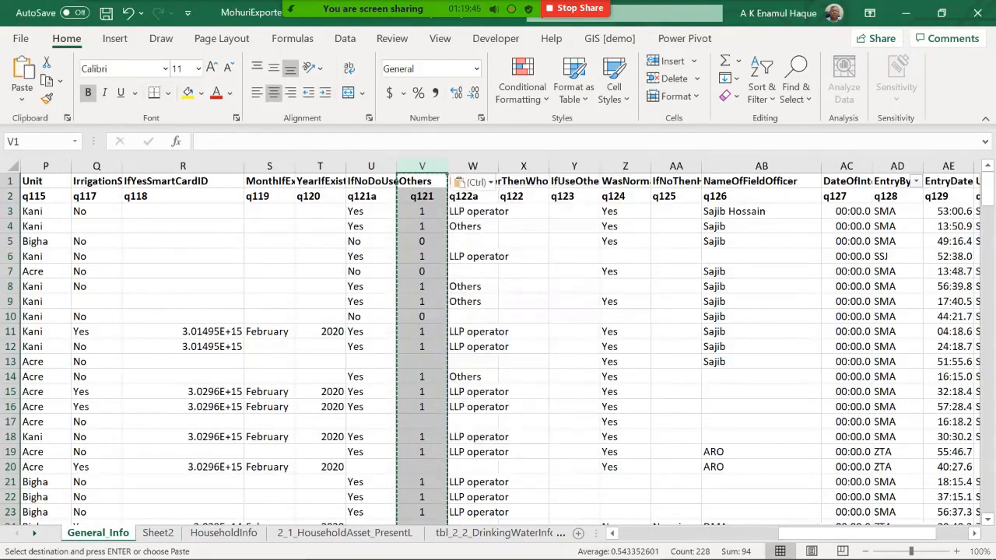
pyautogui.click(422, 286)
pyautogui.click(421, 212)
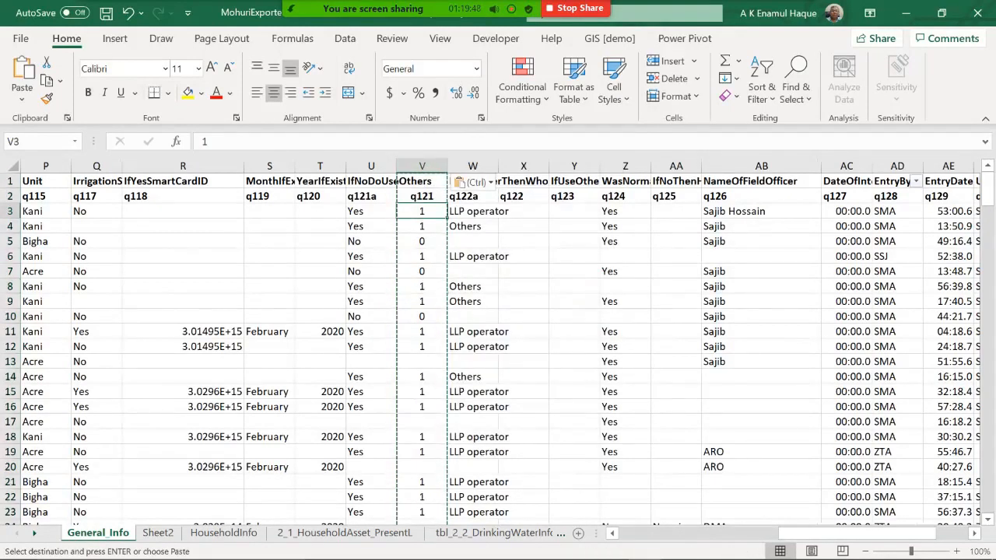
pyautogui.press('Escape')
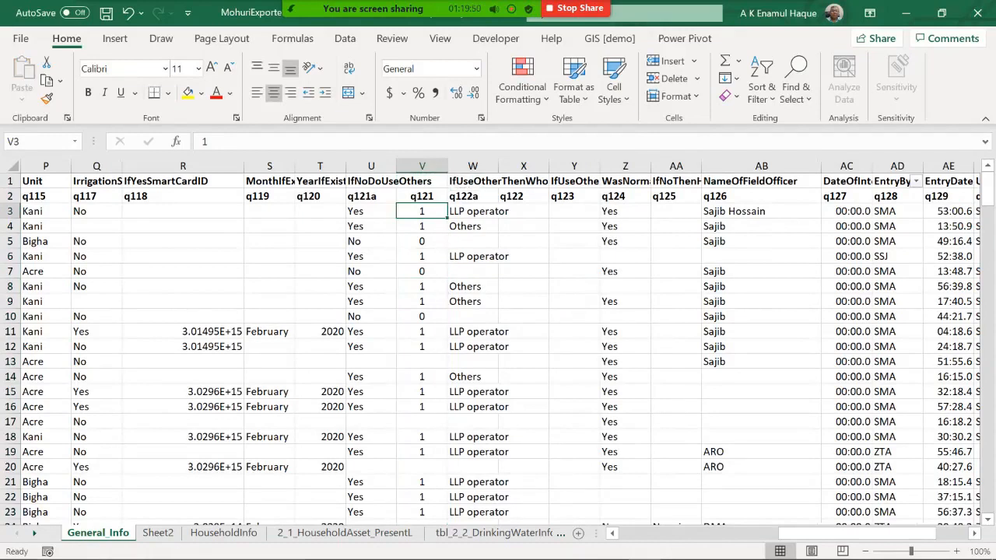
# Step: Clear the previous Yes/No lookup table from Sheet2
pyautogui.click(157, 533)
pyautogui.click(245, 211)
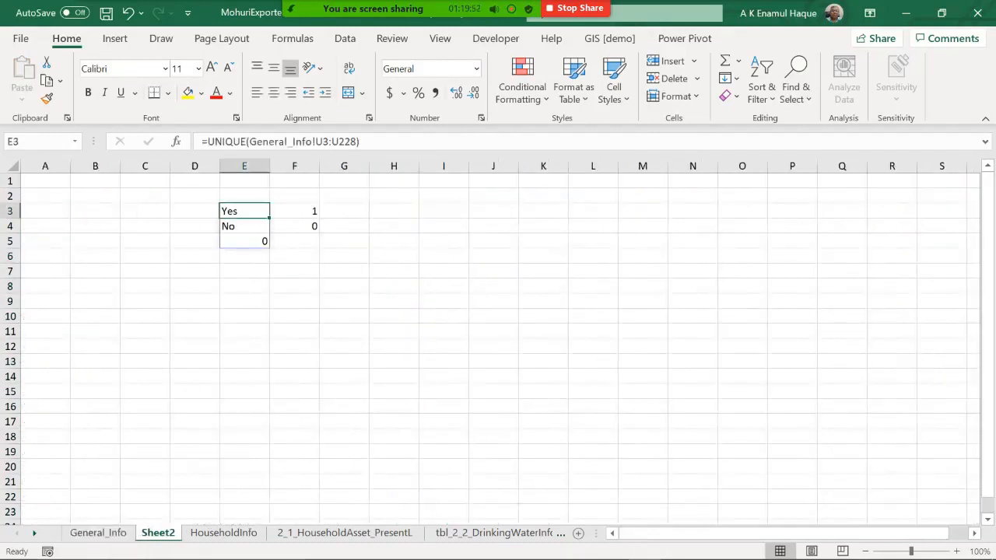
pyautogui.moveTo(245, 196); pyautogui.dragTo(344, 256)
pyautogui.press('Delete')
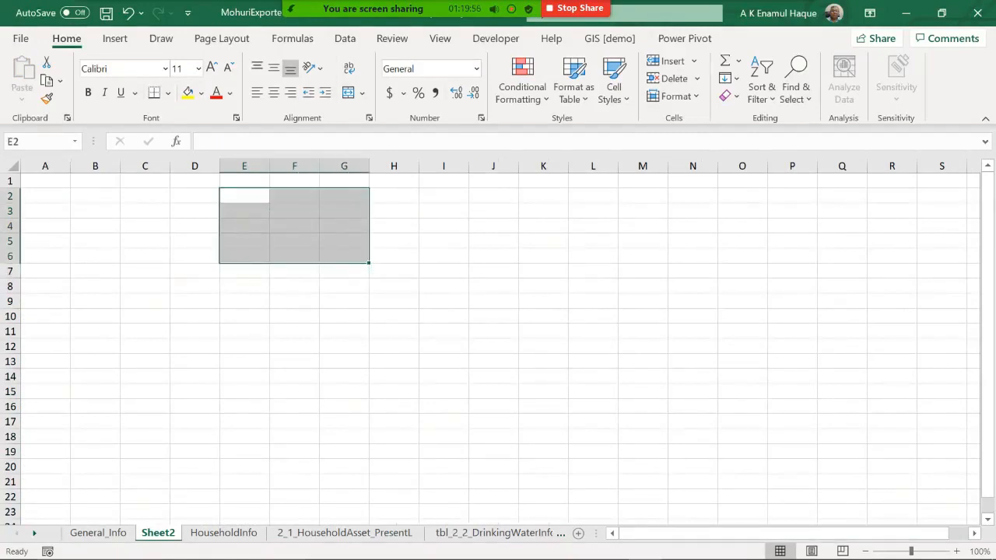
# Step: Enter =unique(General_Info!W3:W229) in cell E3 of Sheet2 to list the distinct q122a answers
pyautogui.click(244, 211)
pyautogui.write('=')
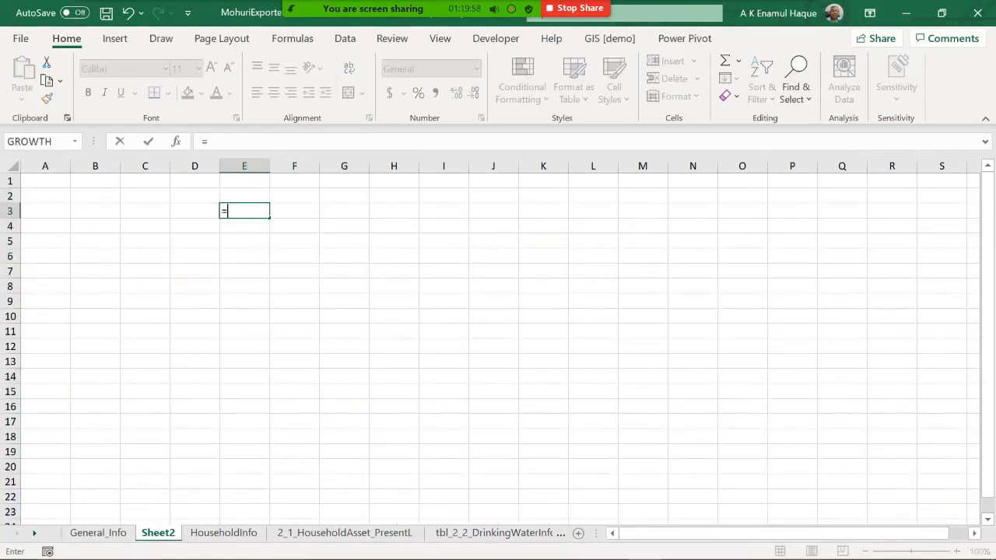
pyautogui.write('unique(')
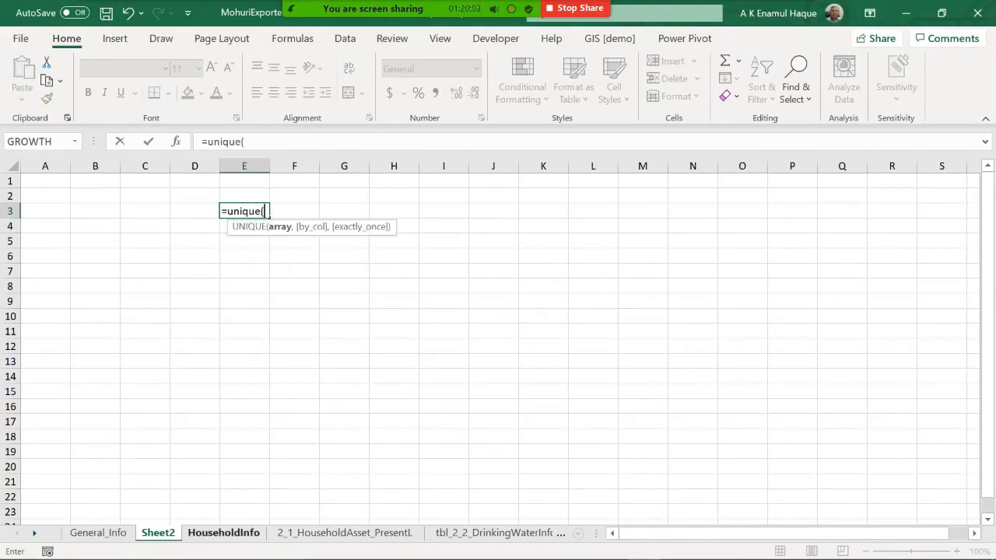
pyautogui.click(98, 533)
pyautogui.click(473, 211)
pyautogui.scroll(-8, 473, 212)
pyautogui.moveTo(987, 226); pyautogui.dragTo(988, 495)
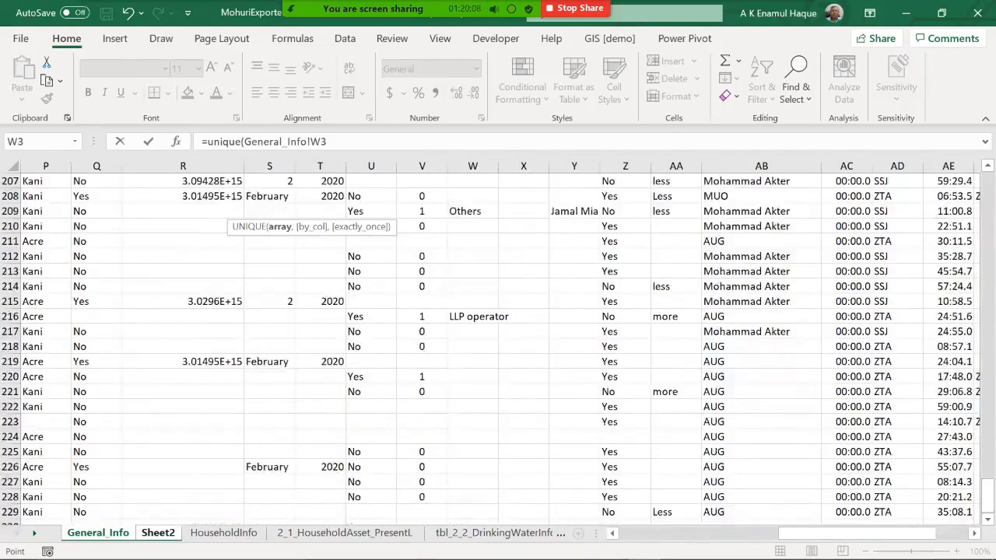
pyautogui.scroll(-1, 473, 342)
pyautogui.keyDown('shift'); pyautogui.click(473, 467); pyautogui.keyUp('shift')
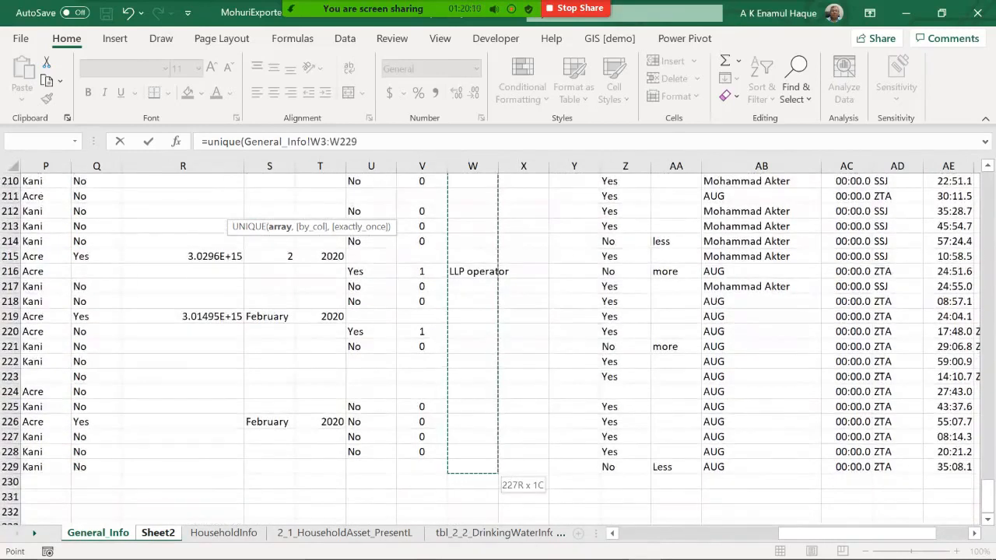
pyautogui.write(')')
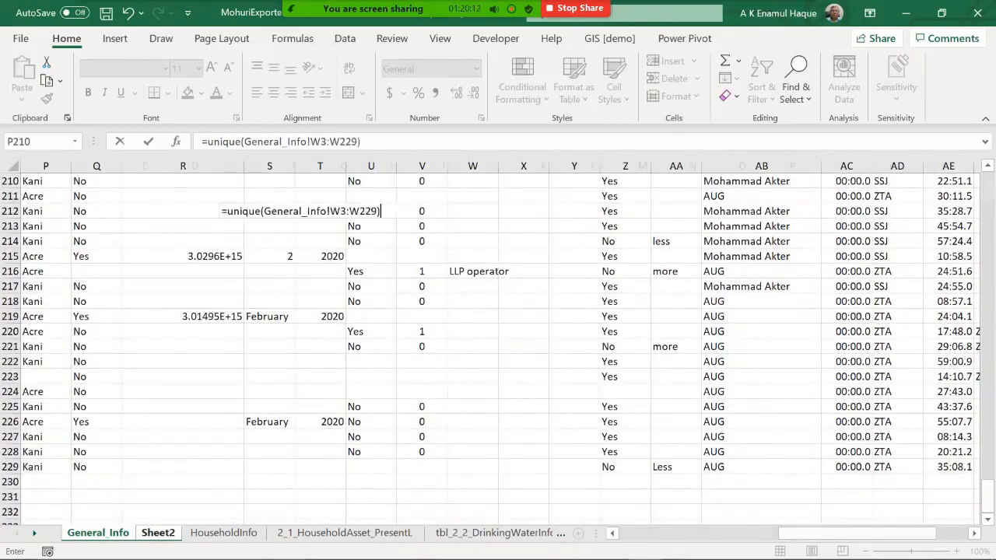
pyautogui.press('Return')
# Step: Widen column E to fit the unique answers and review the listed values
pyautogui.press('Up')
pyautogui.press('Down')
pyautogui.press('Down')
pyautogui.press('Up')
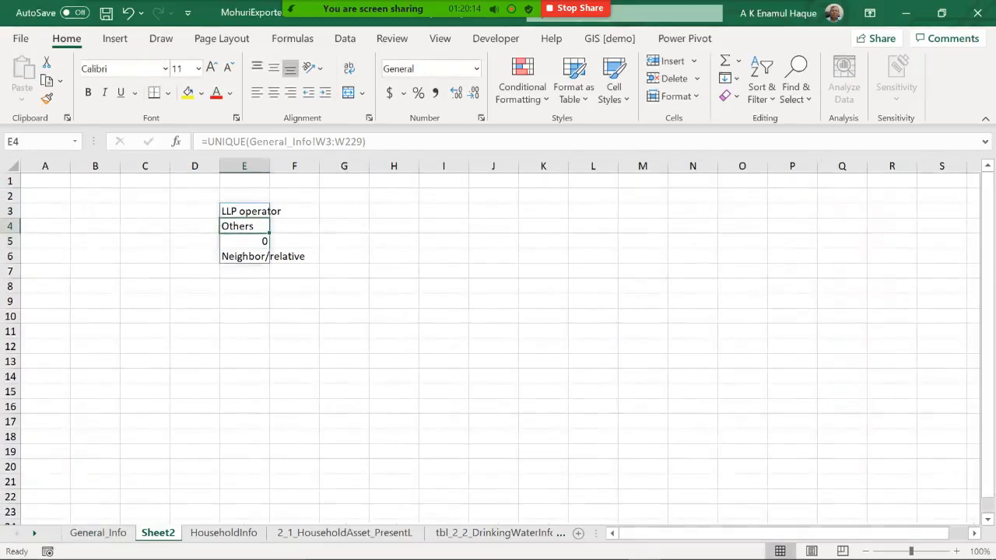
pyautogui.press('Up')
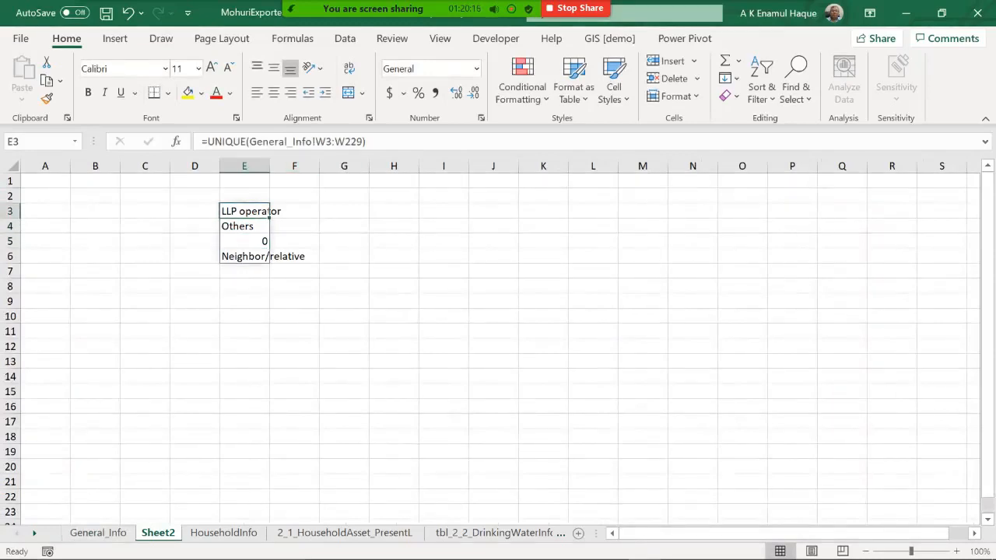
pyautogui.doubleClick(269, 165)
pyautogui.click(263, 301)
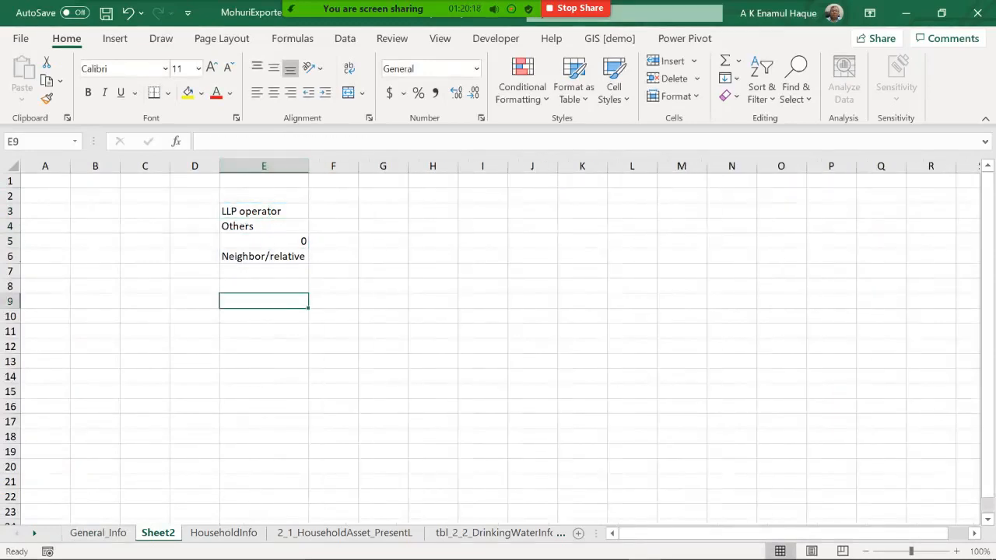
pyautogui.click(264, 211)
pyautogui.press('Down')
pyautogui.press('Down')
pyautogui.press('Down')
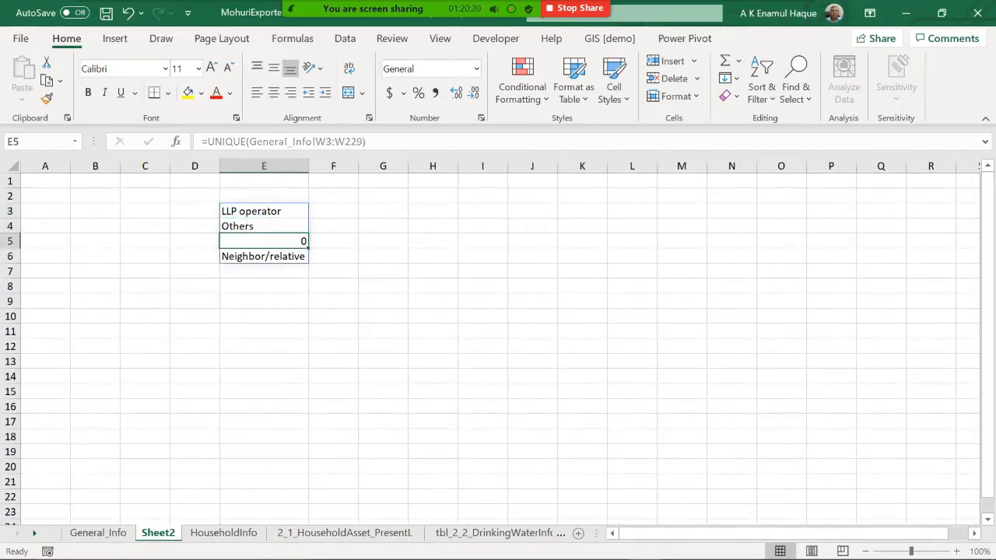
pyautogui.press('Up')
pyautogui.press('Up')
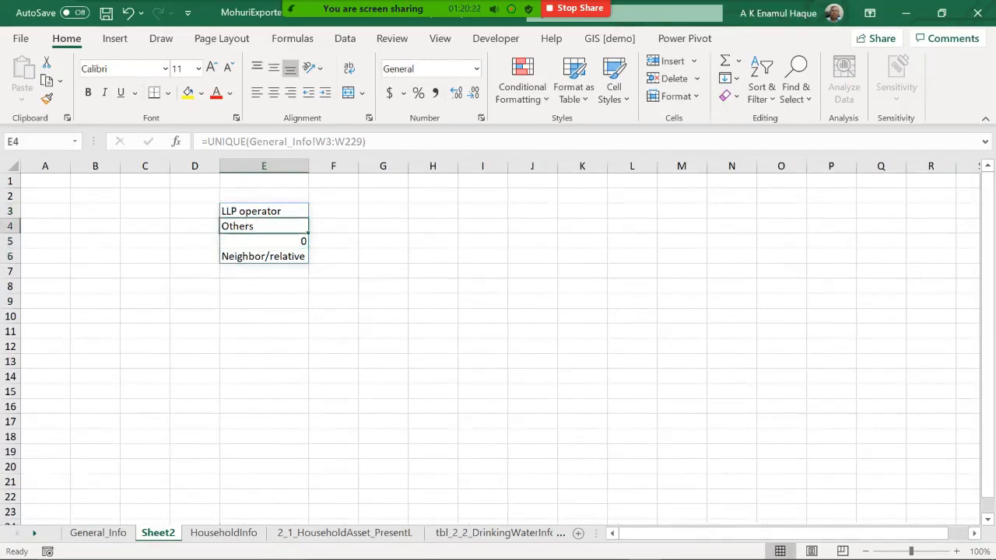
pyautogui.press('Down')
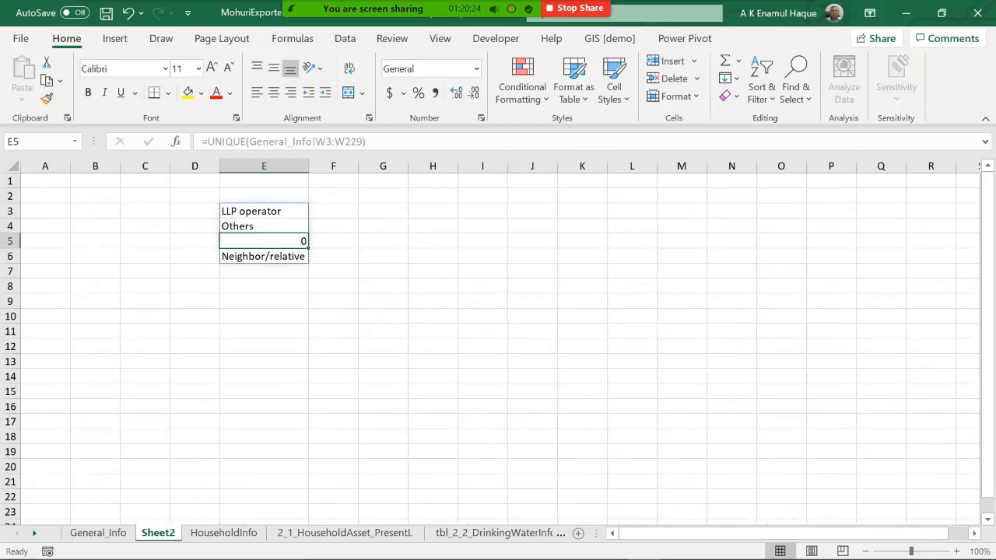
# Step: Enter an apostrophe as the code beside the blank answer so it stays empty
pyautogui.press('Right')
pyautogui.write("'")
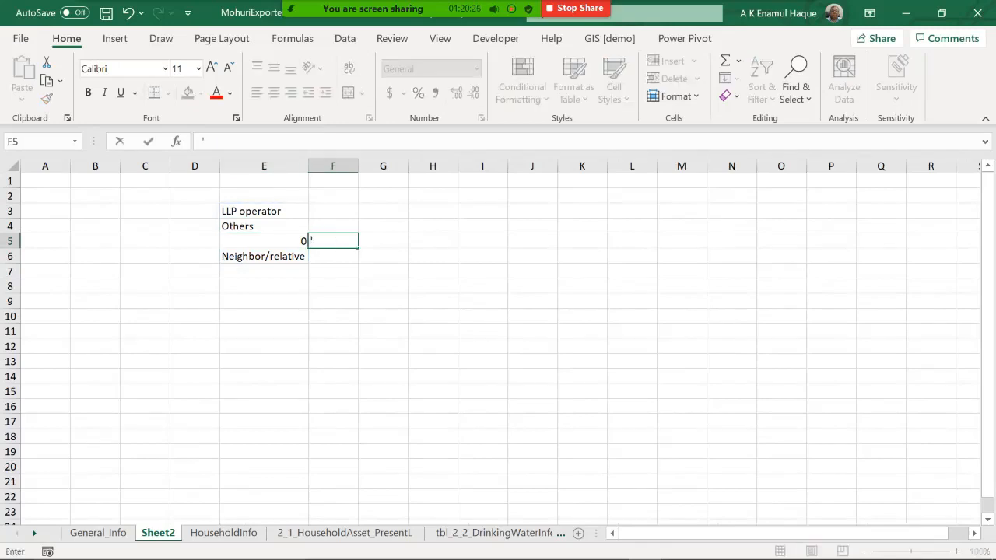
pyautogui.press('Return')
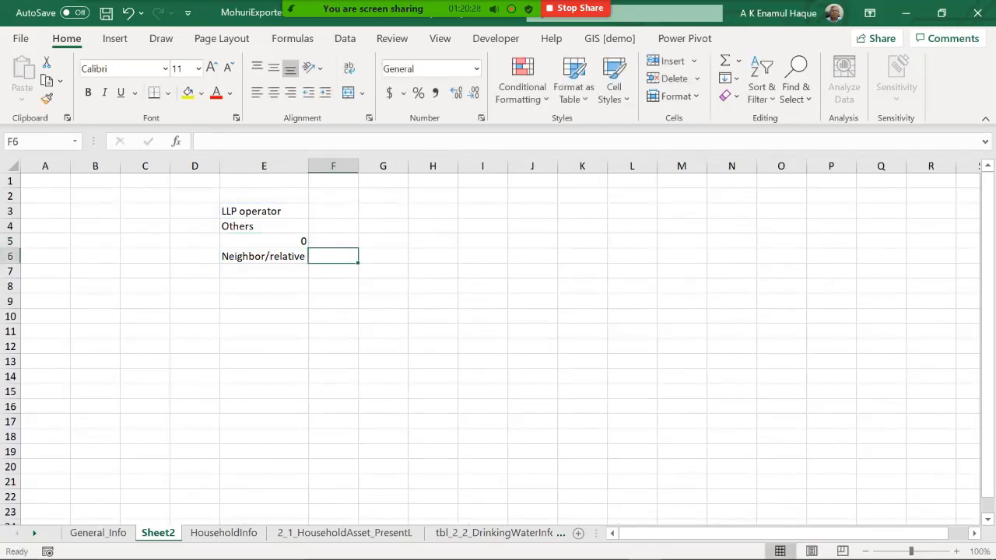
# Step: Assign code 1 to LLP operator, 2 to Neighbor/relative and 3 to Others
pyautogui.press('Up')
pyautogui.press('Up')
pyautogui.press('Up')
pyautogui.write('1')
pyautogui.press('Return')
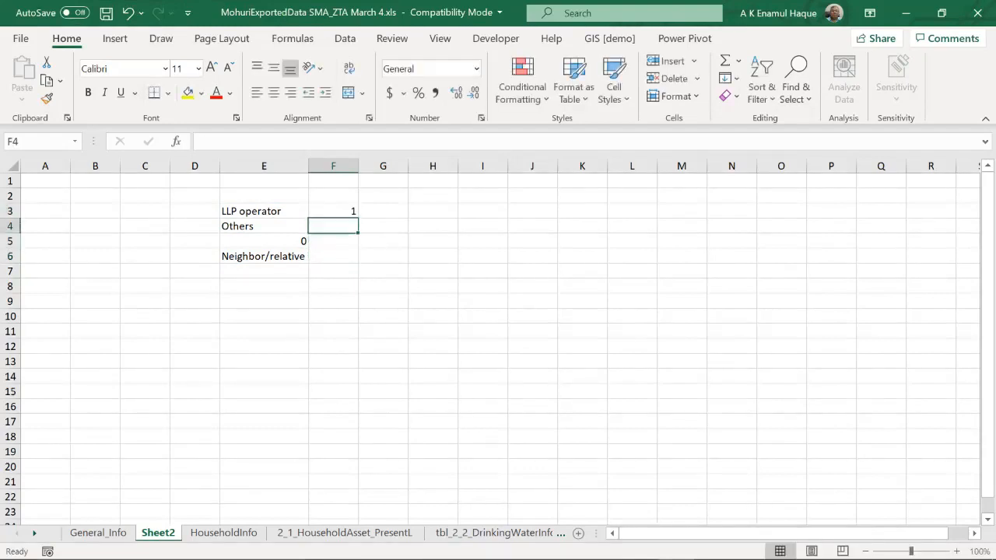
pyautogui.press('Down')
pyautogui.press('Down')
pyautogui.write('2')
pyautogui.press('Return')
pyautogui.press('Up')
pyautogui.press('Up')
pyautogui.press('Up')
pyautogui.write('3')
pyautogui.press('Return')
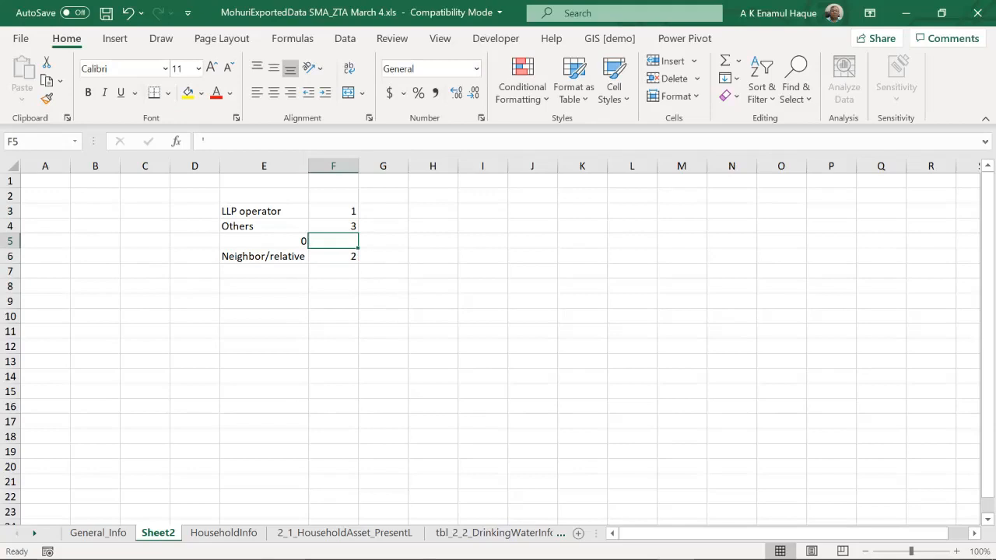
# Step: Label the lookup table's headers Response and Code
pyautogui.click(264, 196)
pyautogui.write('REsponse')
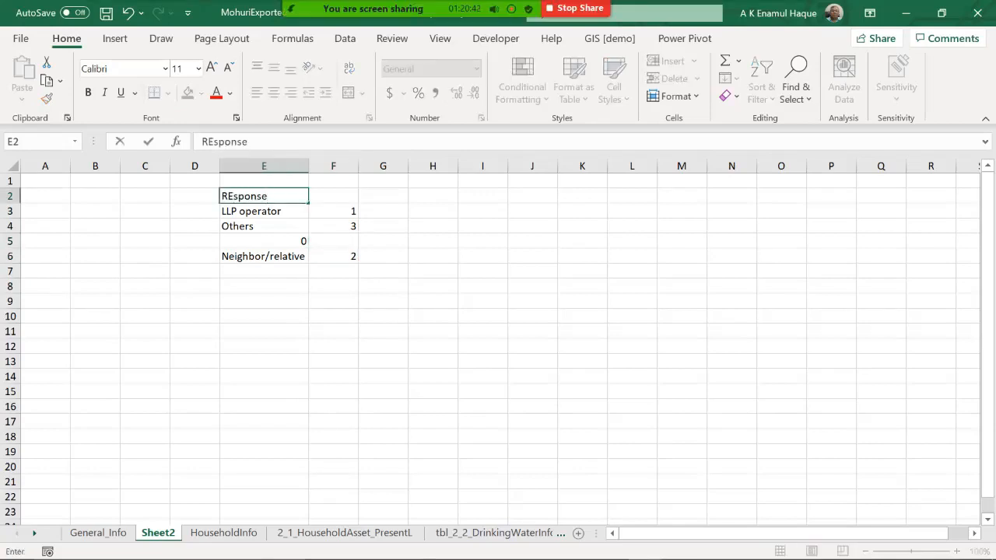
pyautogui.press('Tab')
pyautogui.write('Code')
pyautogui.press('Return')
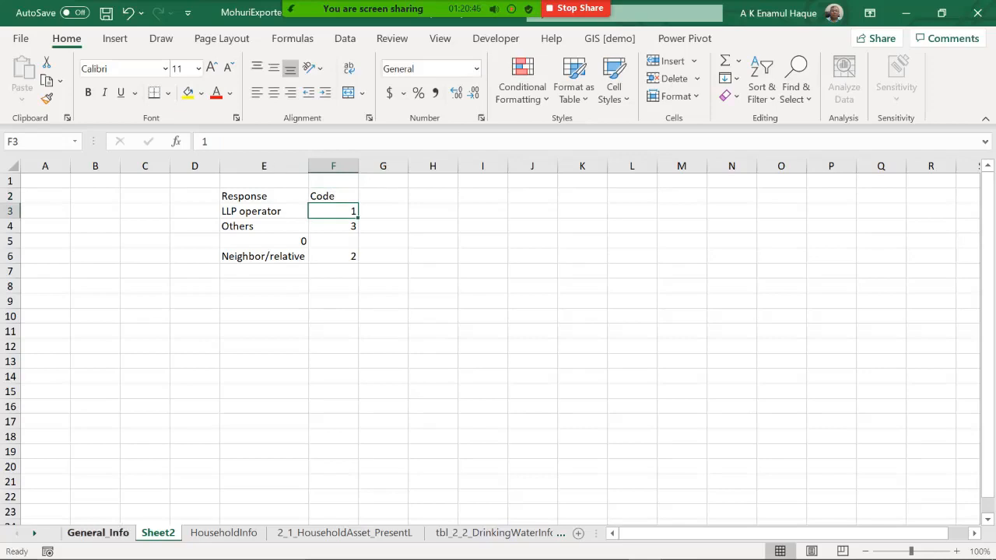
# Step: In q122 cell X3, enter a VLOOKUP of W3 against the Sheet2 table $E$3:$F$6, returning column 2 with exact match
pyautogui.click(98, 532)
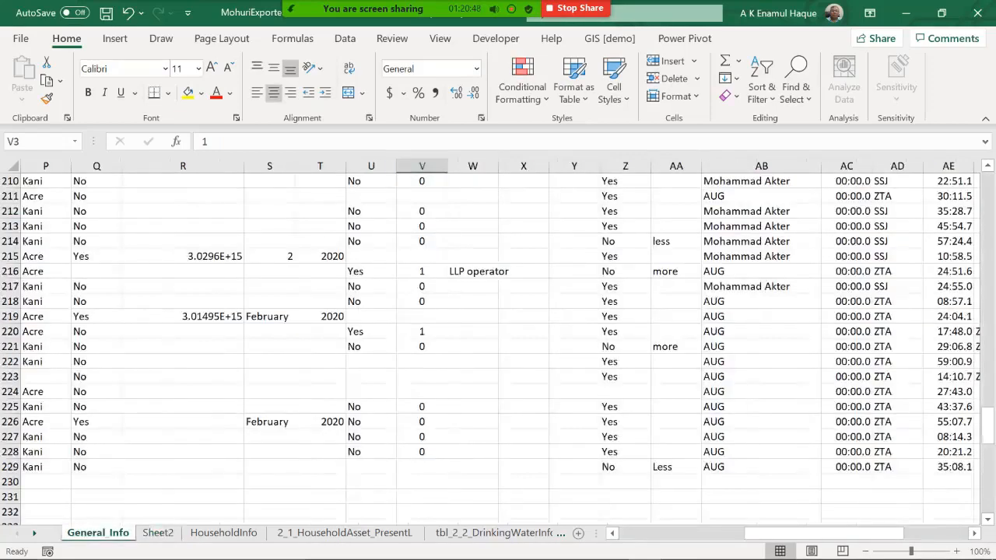
pyautogui.scroll(20, 498, 342)
pyautogui.scroll(20, 498, 342)
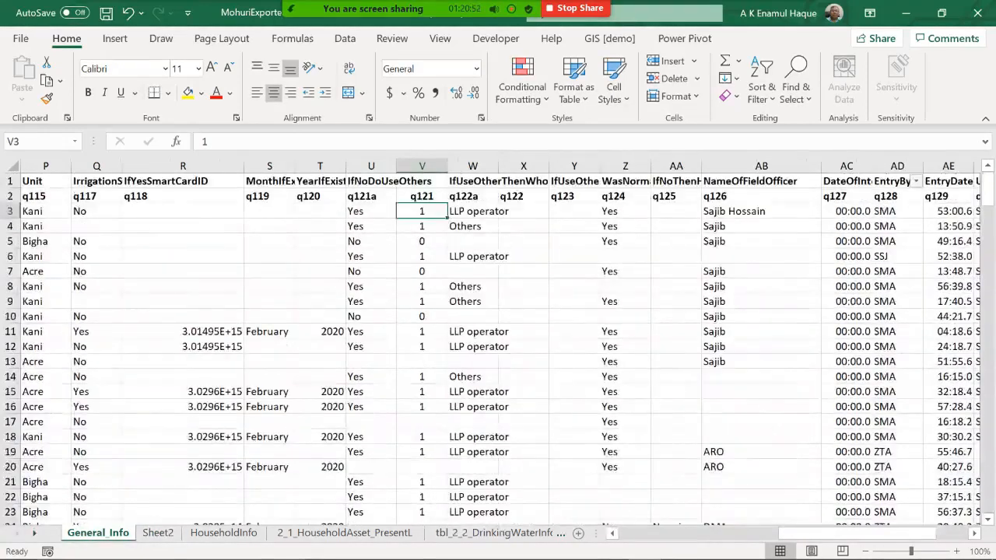
pyautogui.click(523, 211)
pyautogui.write('=')
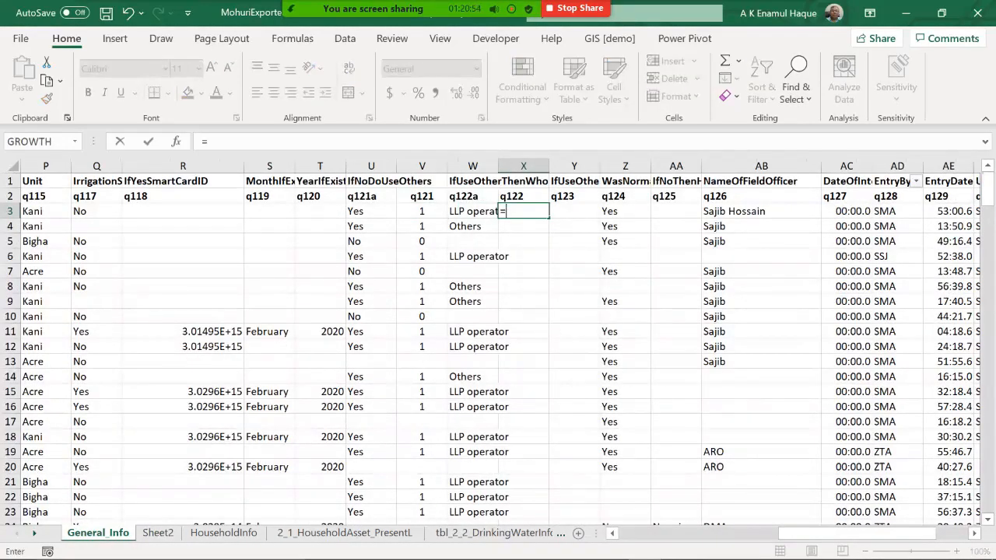
pyautogui.write('vlookup(')
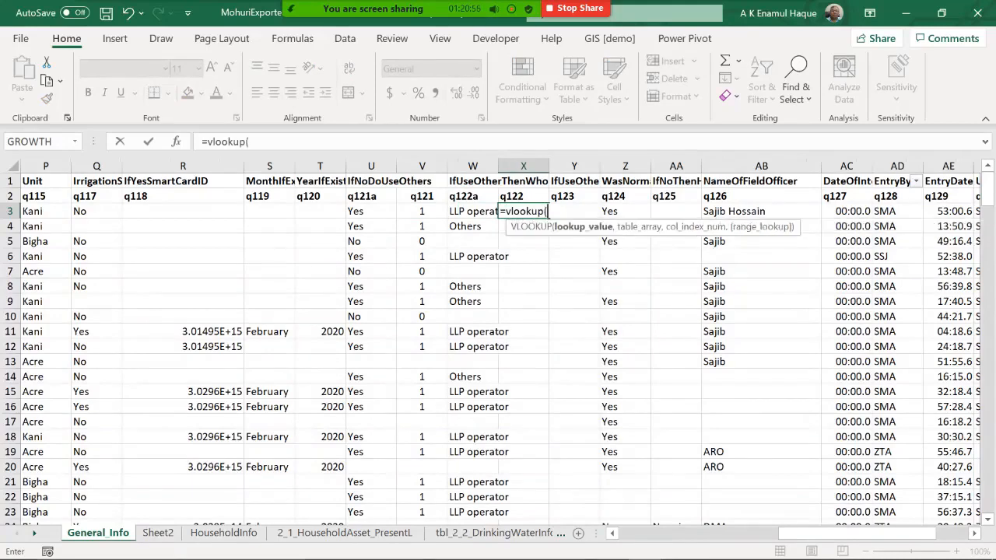
pyautogui.press('Left')
pyautogui.write(',')
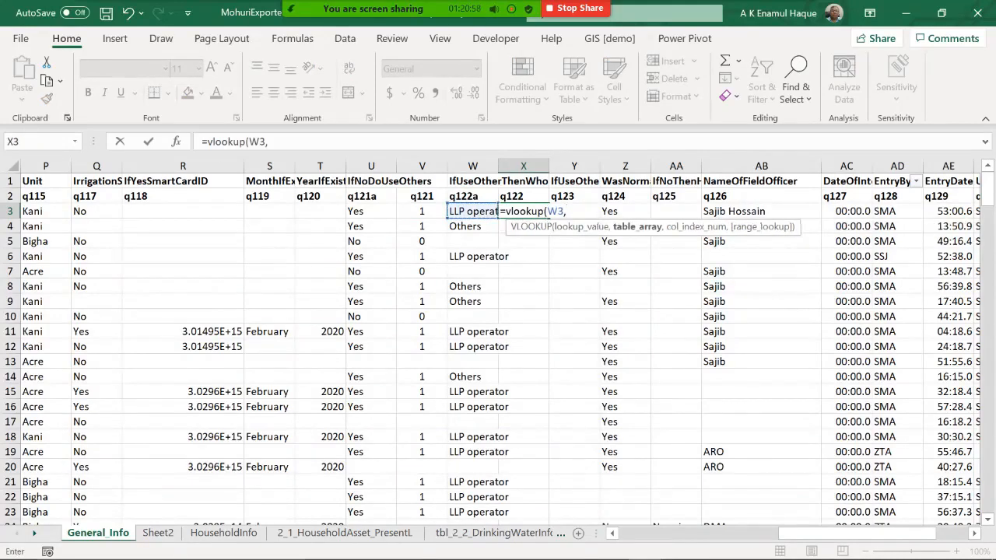
pyautogui.click(158, 532)
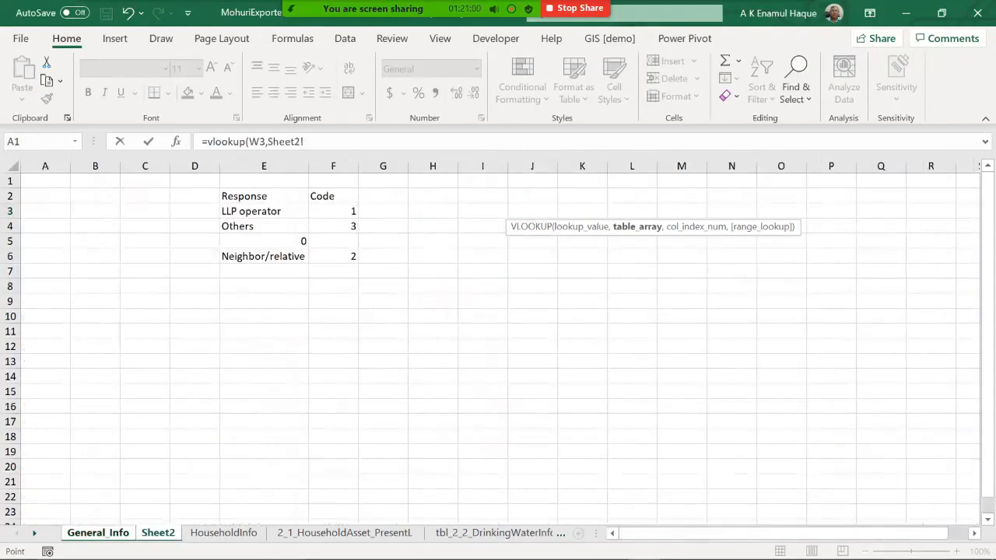
pyautogui.moveTo(249, 211); pyautogui.dragTo(354, 247)
pyautogui.moveTo(239, 259); pyautogui.dragTo(239, 259)
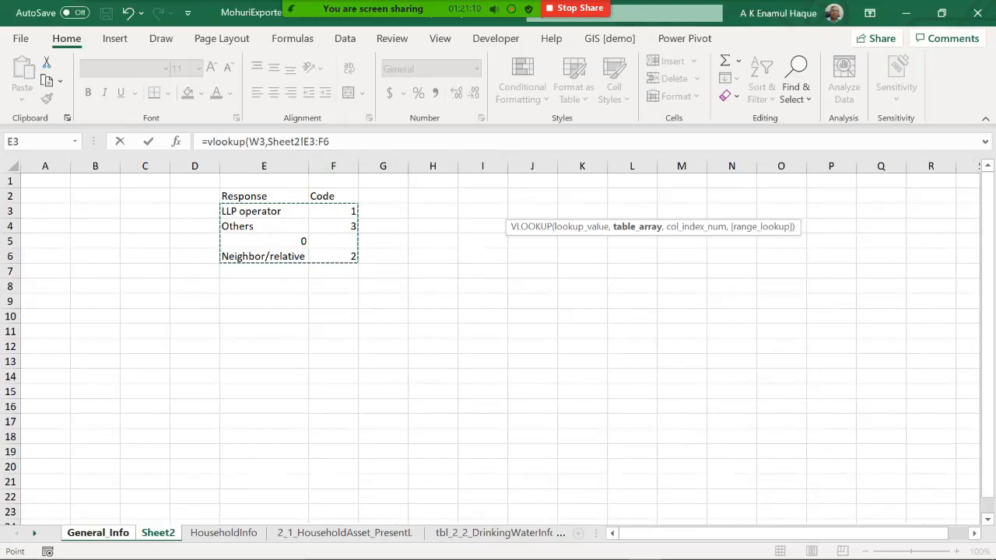
pyautogui.press('F4')
pyautogui.write(',1')
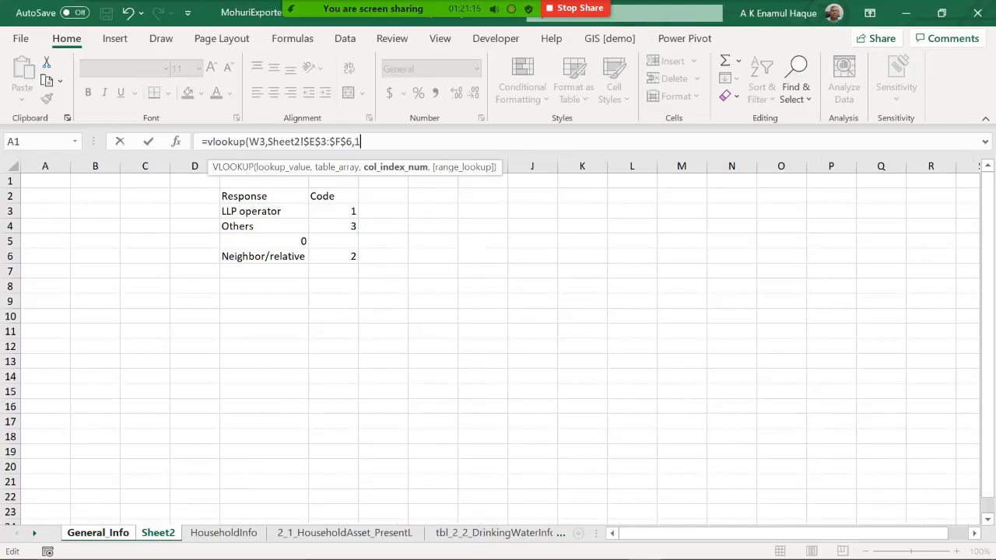
pyautogui.press('BackSpace')
pyautogui.write('2')
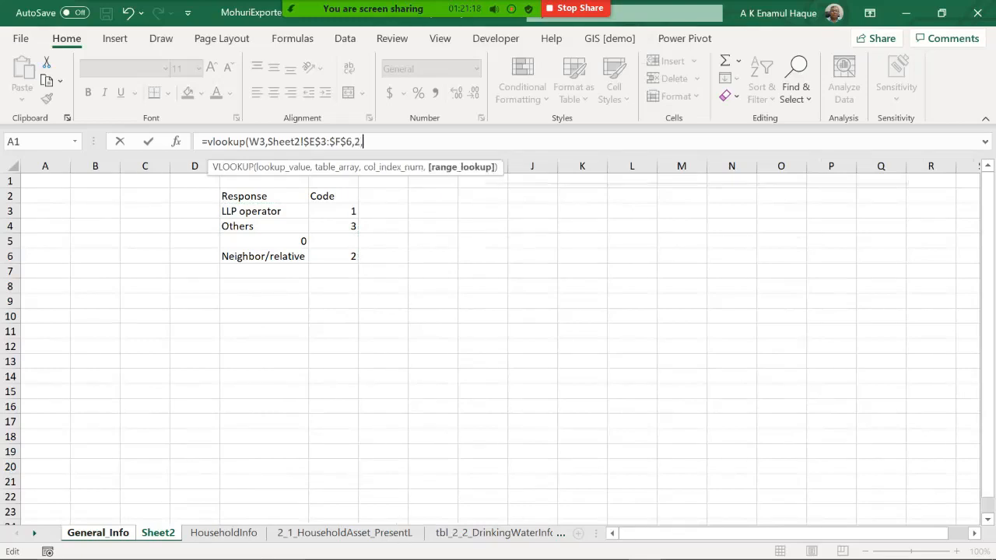
pyautogui.write(',0)')
pyautogui.press('Return')
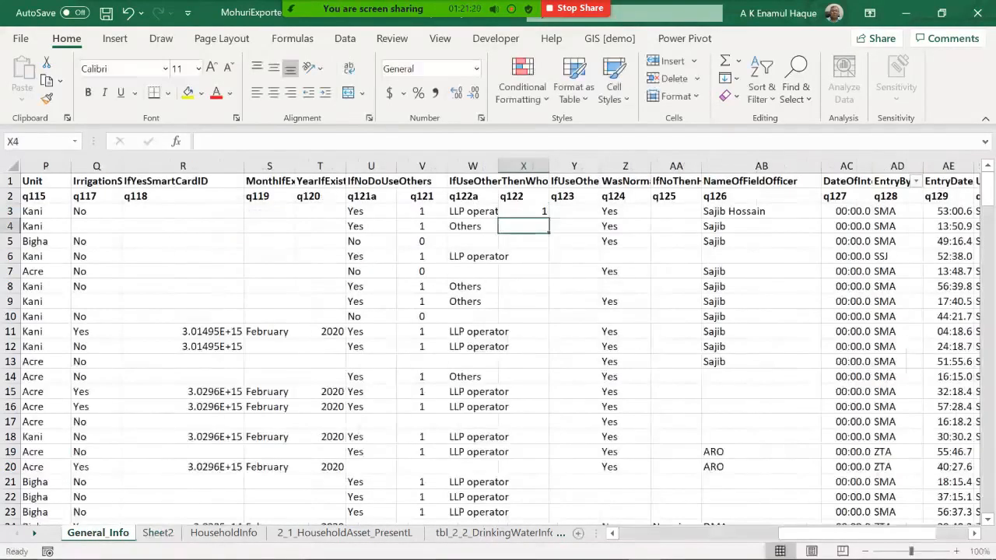
# Step: Fill the VLOOKUP formula down the whole q122 column and review the resulting codes
pyautogui.click(524, 211)
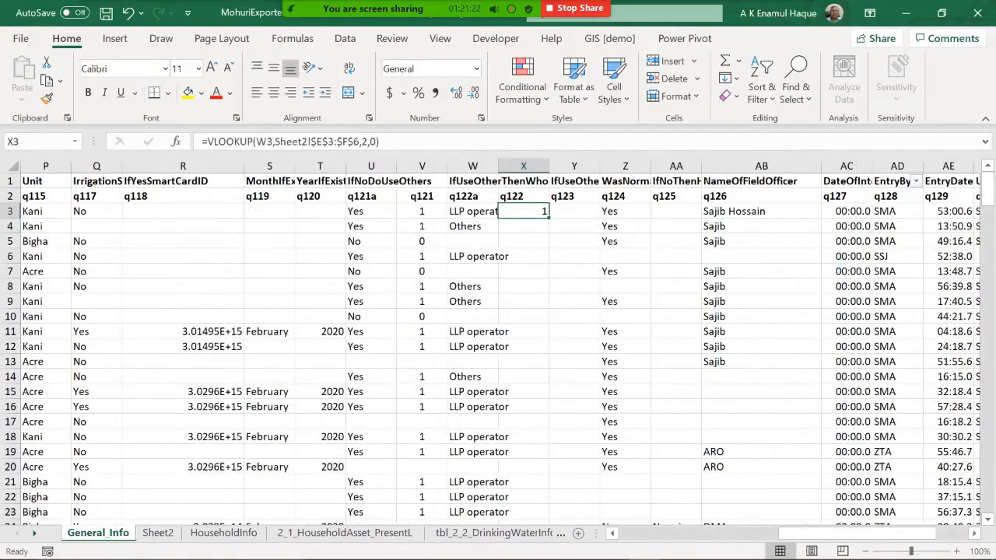
pyautogui.doubleClick(548, 218)
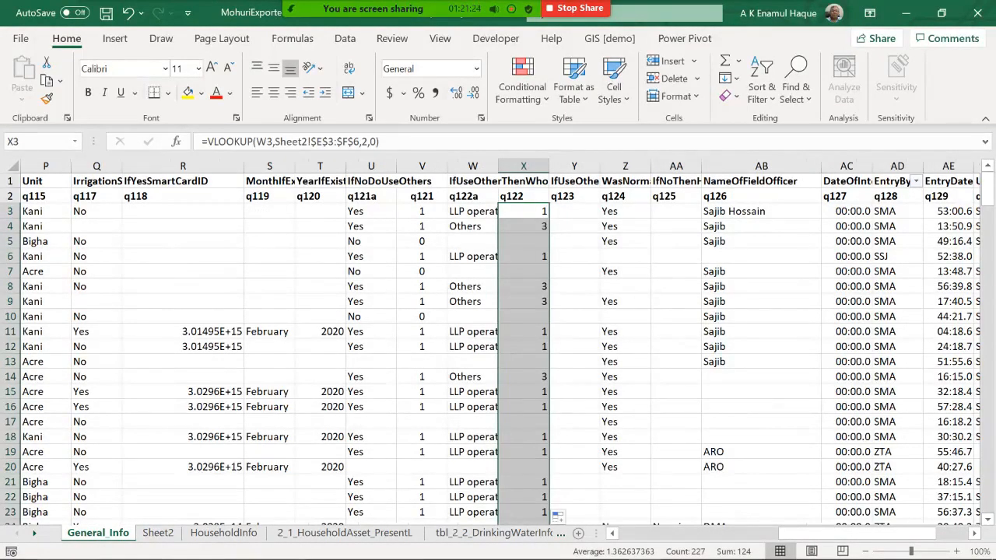
pyautogui.scroll(-20, 498, 350)
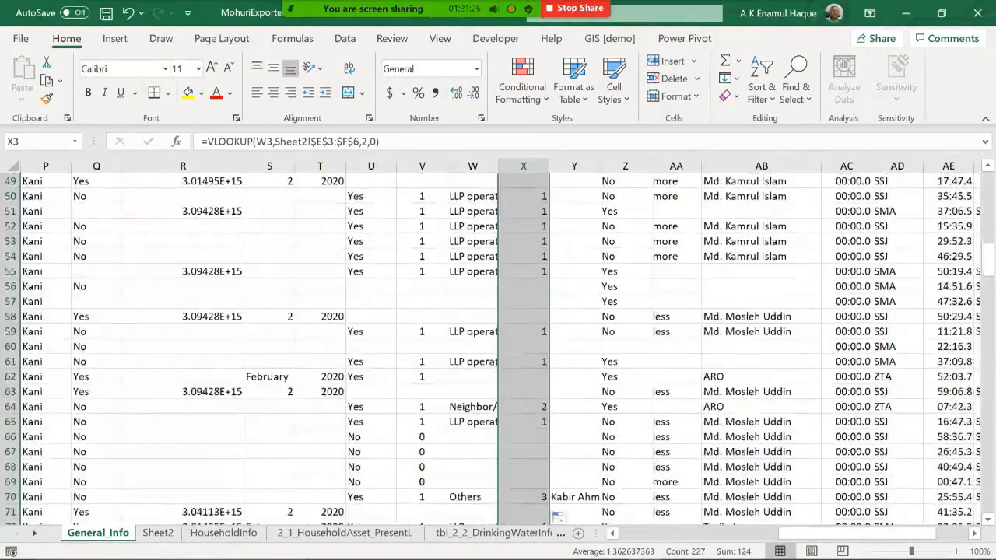
pyautogui.scroll(-10, 497, 350)
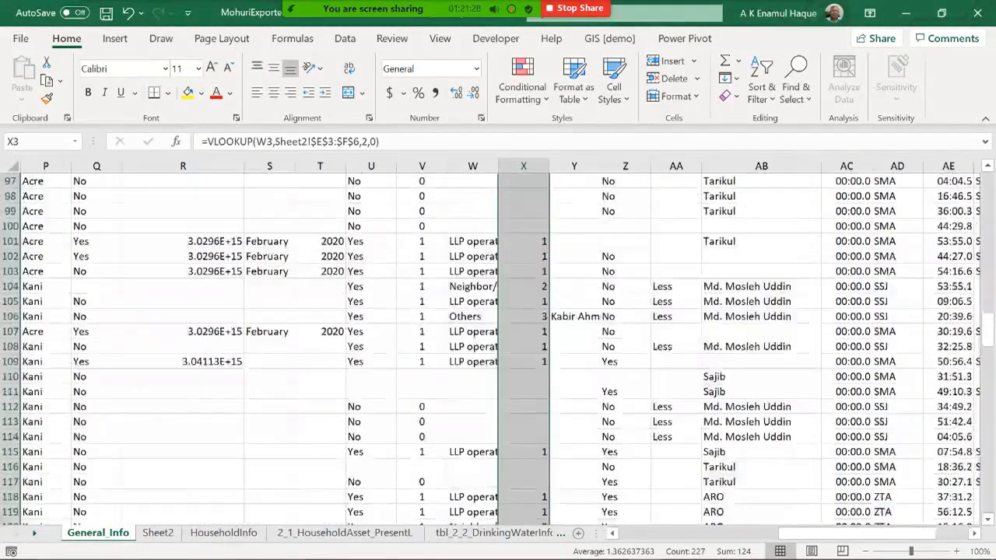
pyautogui.scroll(-3, 497, 350)
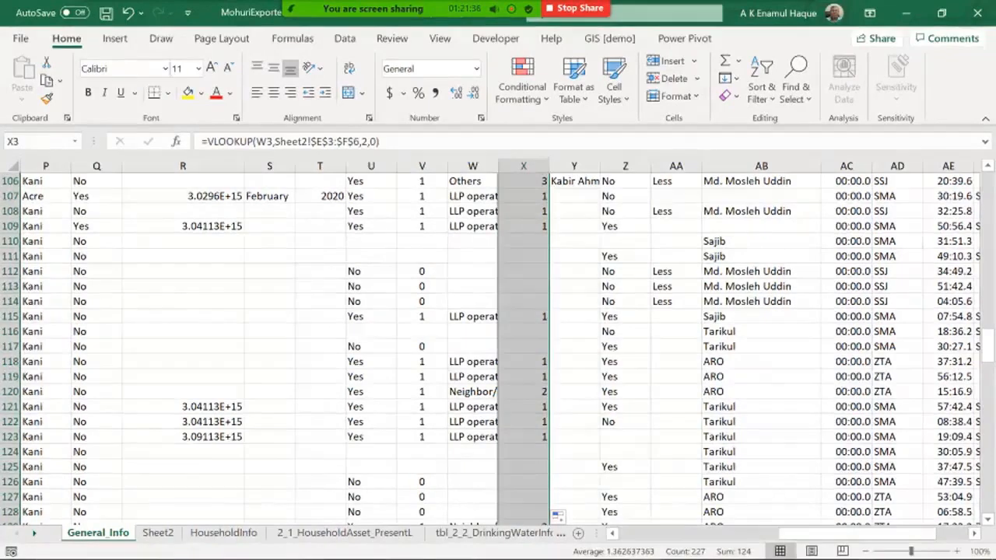
# Step: Rename the Sheet2 worksheet to codes
pyautogui.click(158, 533)
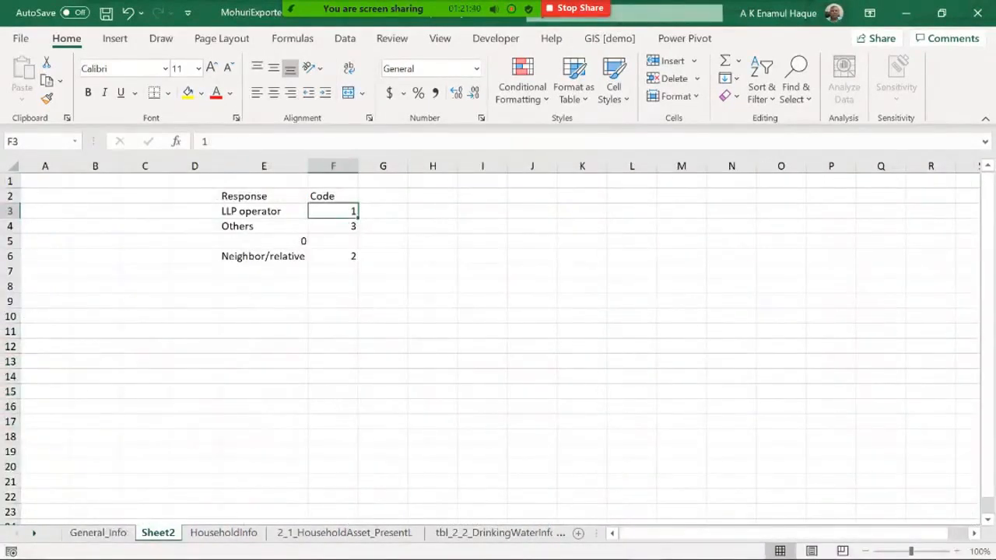
pyautogui.click(264, 317)
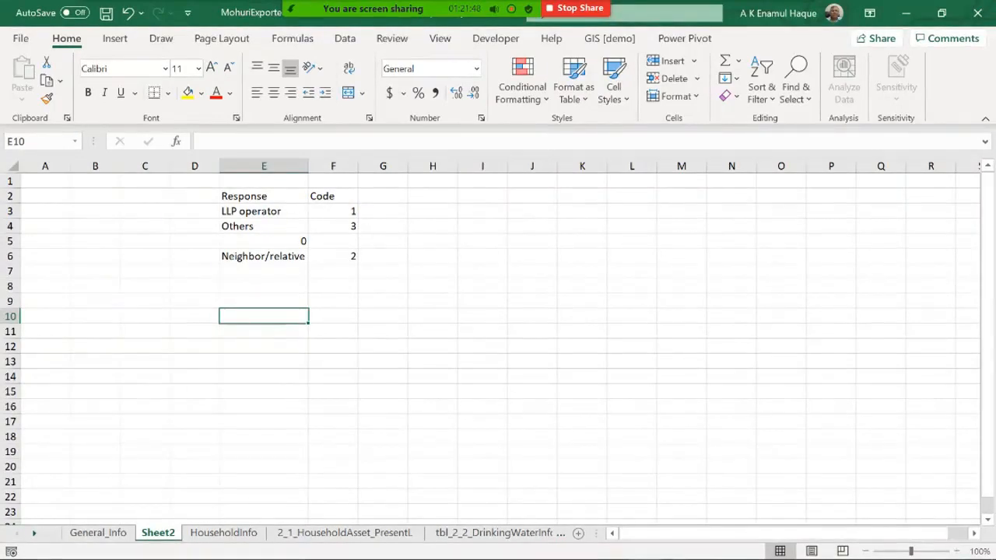
pyautogui.doubleClick(158, 533)
pyautogui.write('codes')
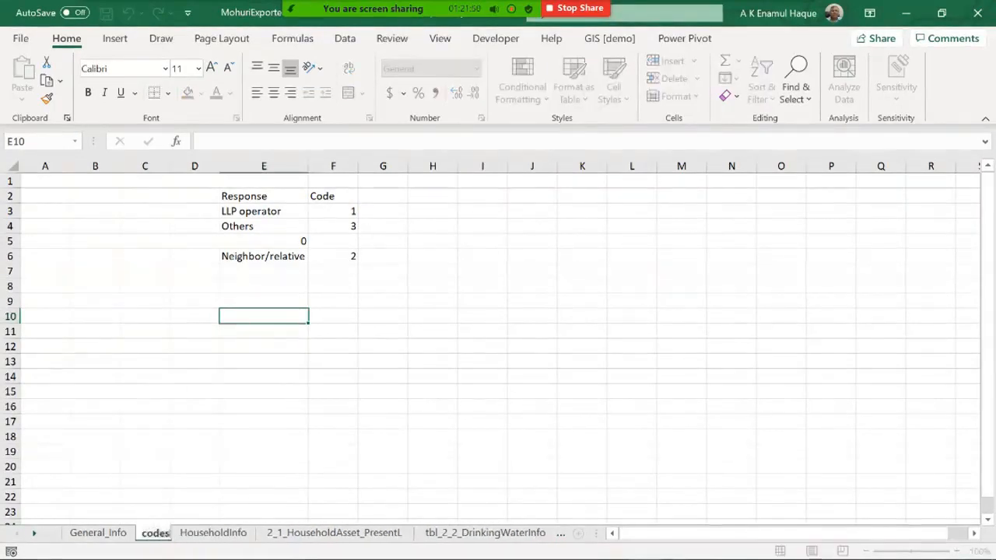
pyautogui.press('Return')
# Step: Add the heading q122 above the first lookup table in E1
pyautogui.click(264, 361)
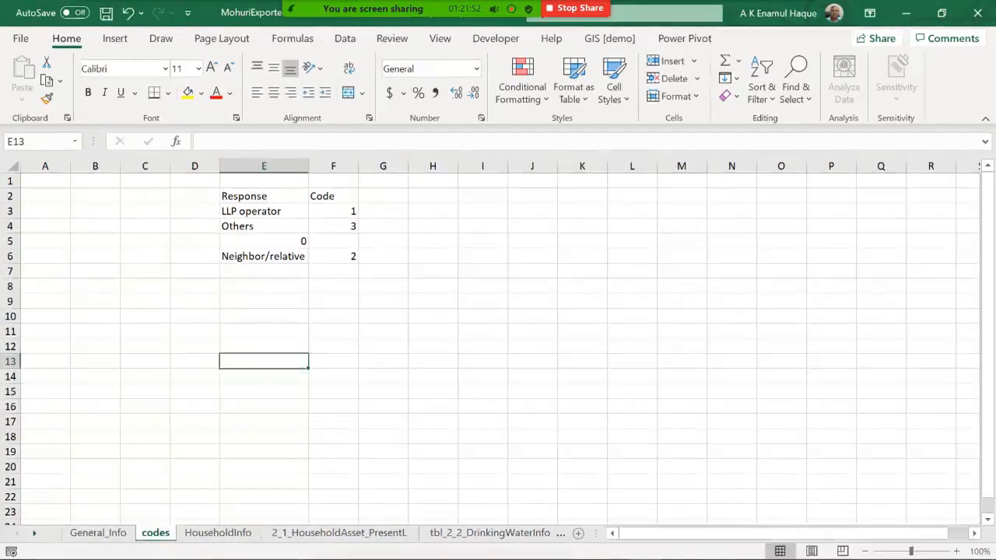
pyautogui.hotkey('ctrl', 'Up')
pyautogui.hotkey('ctrl', 'Up')
pyautogui.hotkey('ctrl', 'Up')
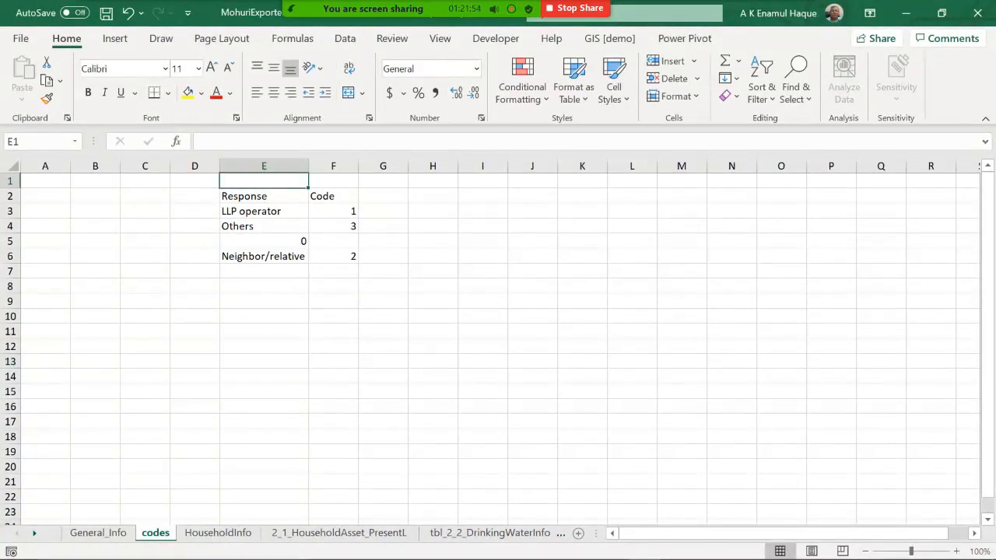
pyautogui.write('q122')
pyautogui.press('Return')
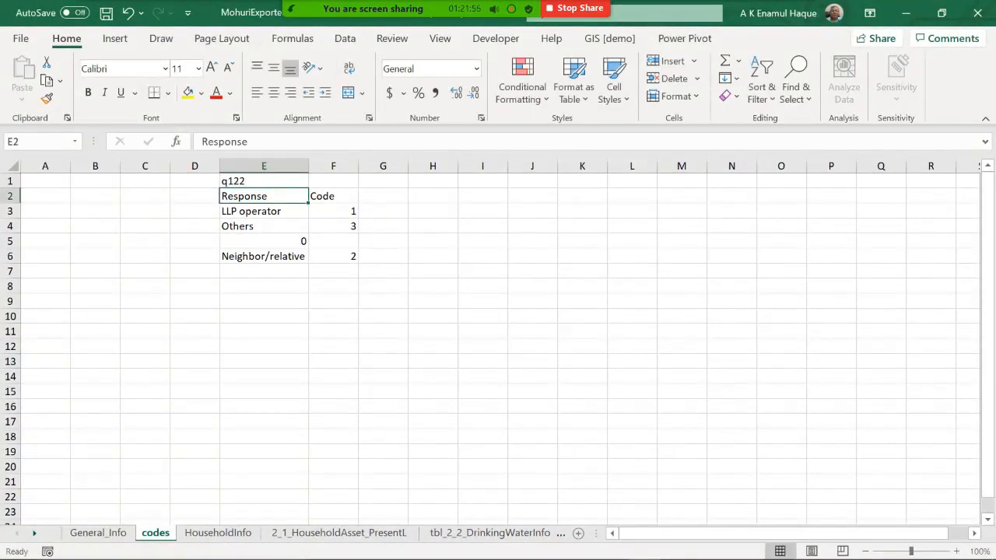
# Step: Enter the heading q123 in E8 for a second lookup table
pyautogui.hotkey('ctrl', 'pageup')
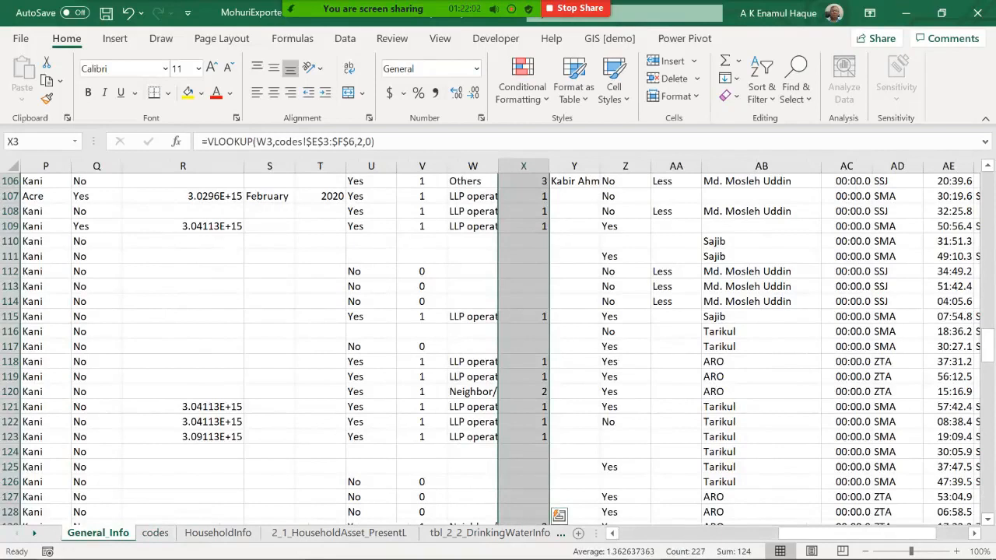
pyautogui.hotkey('ctrl', 'pagedown')
pyautogui.click(263, 286)
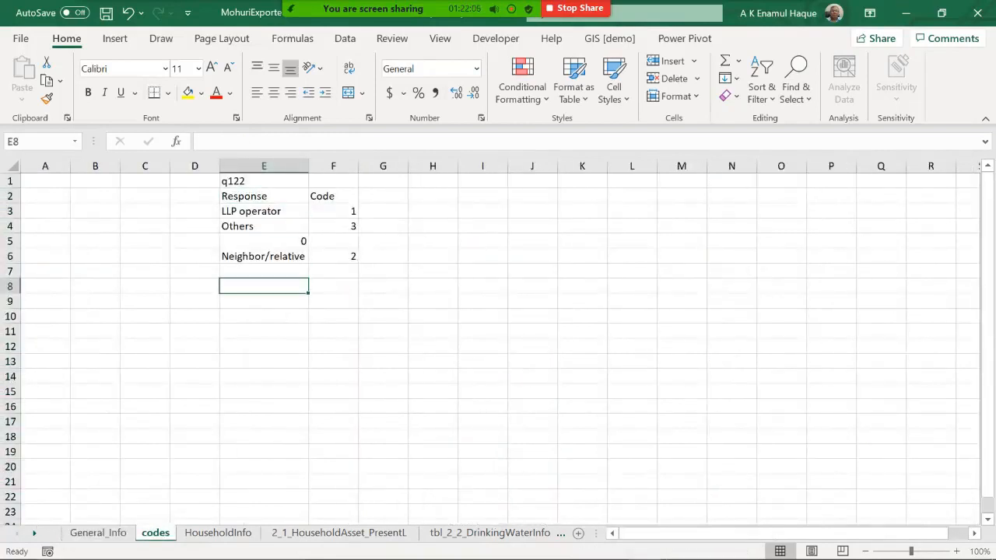
pyautogui.write('q123')
pyautogui.press('Tab')
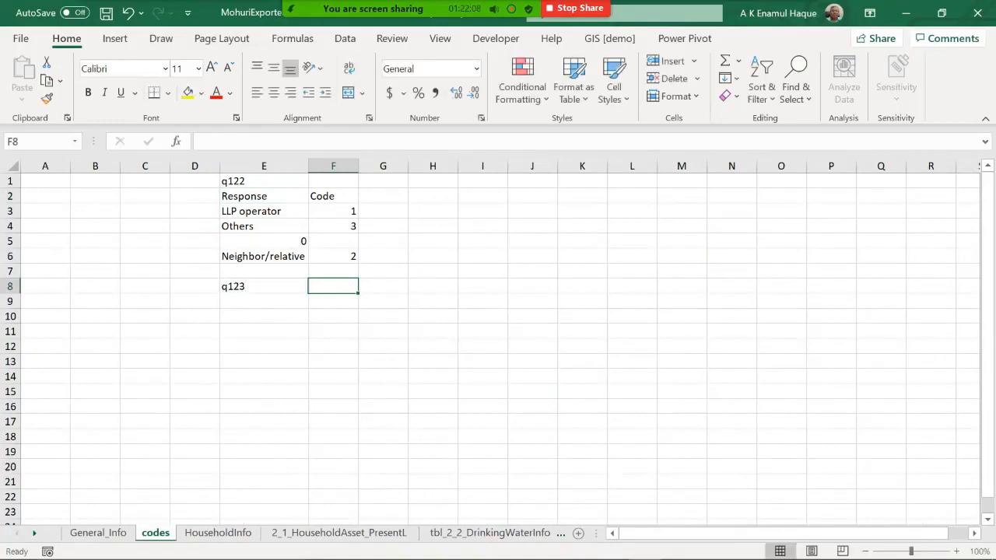
# Step: Copy the Response and Code headers into the row below the q123 heading
pyautogui.press('Left')
pyautogui.press('Left')
pyautogui.press('Right')
pyautogui.press('Up')
pyautogui.press('Up')
pyautogui.press('Up')
pyautogui.press('Up')
pyautogui.press('Up')
pyautogui.press('Up')
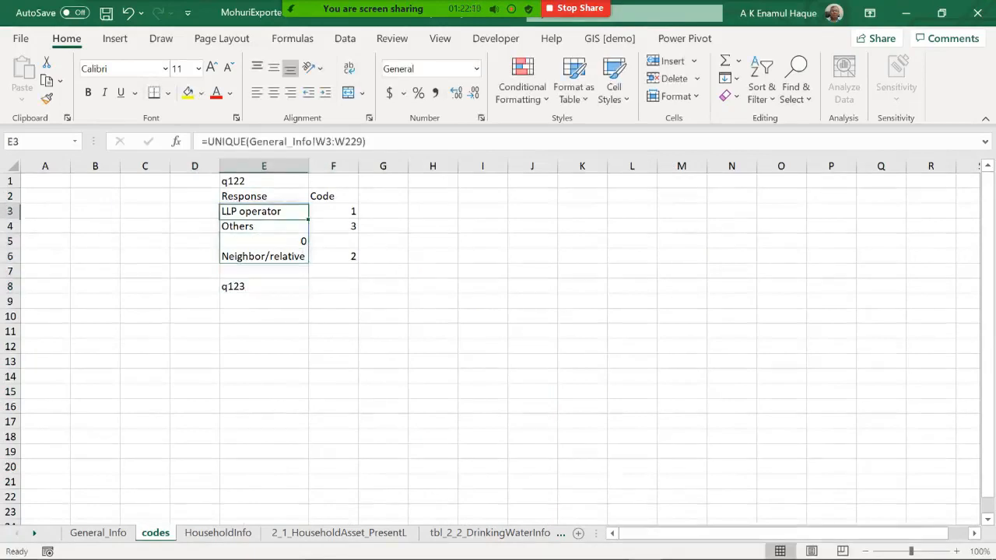
pyautogui.hotkey('shift', 'Right')
pyautogui.hotkey('ctrl', 'c')
pyautogui.press('Down')
pyautogui.press('Down')
pyautogui.press('Down')
pyautogui.press('Down')
pyautogui.press('Down')
pyautogui.press('Down')
pyautogui.press('Down')
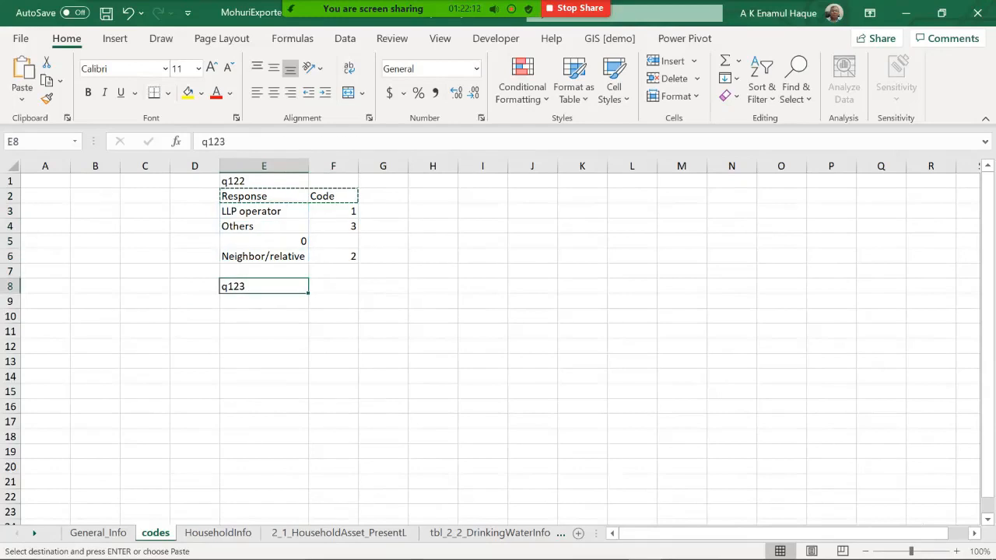
pyautogui.hotkey('ctrl', 'v')
pyautogui.press('Down')
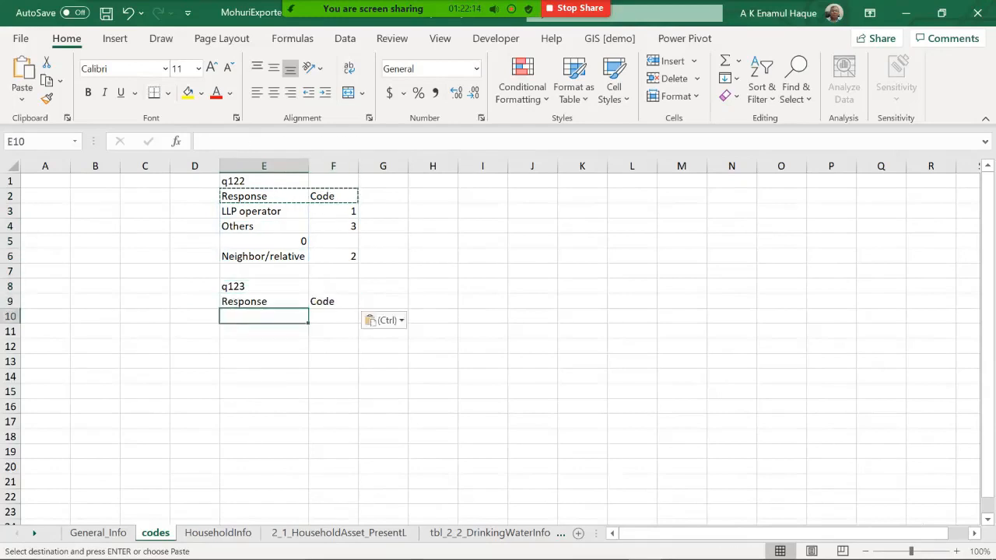
# Step: In E10, enter a UNIQUE formula listing the distinct q123 answers from General_Info Z3:Z229
pyautogui.write('=un')
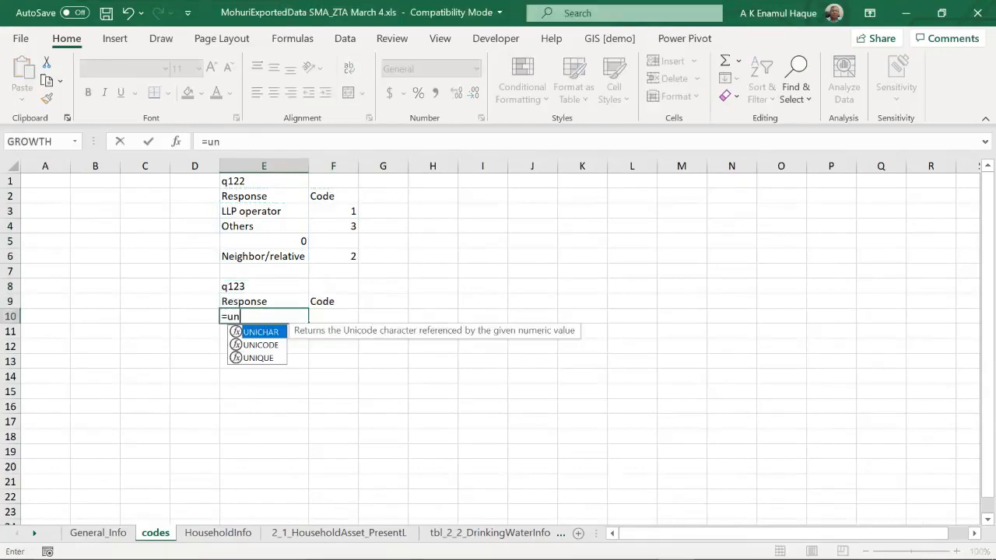
pyautogui.write('ique(')
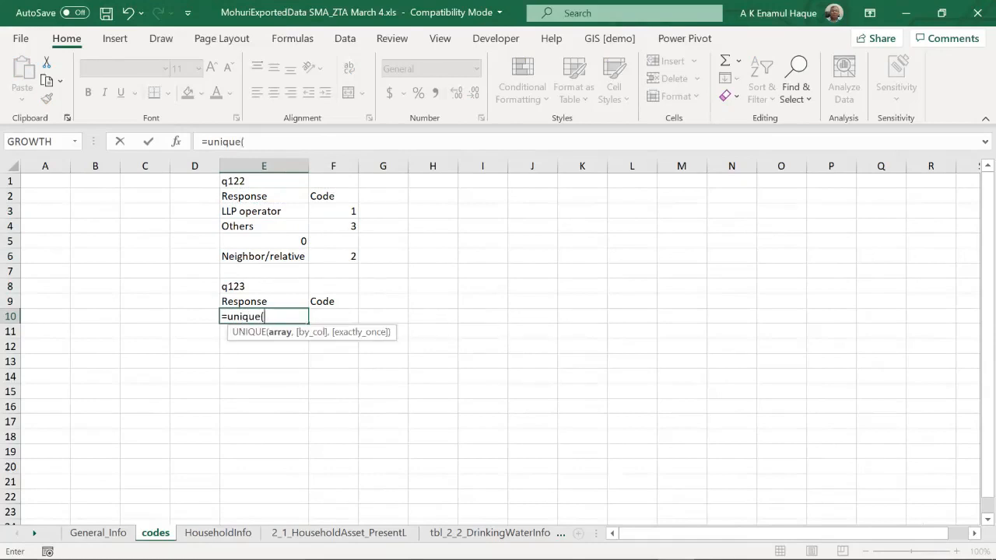
pyautogui.click(98, 533)
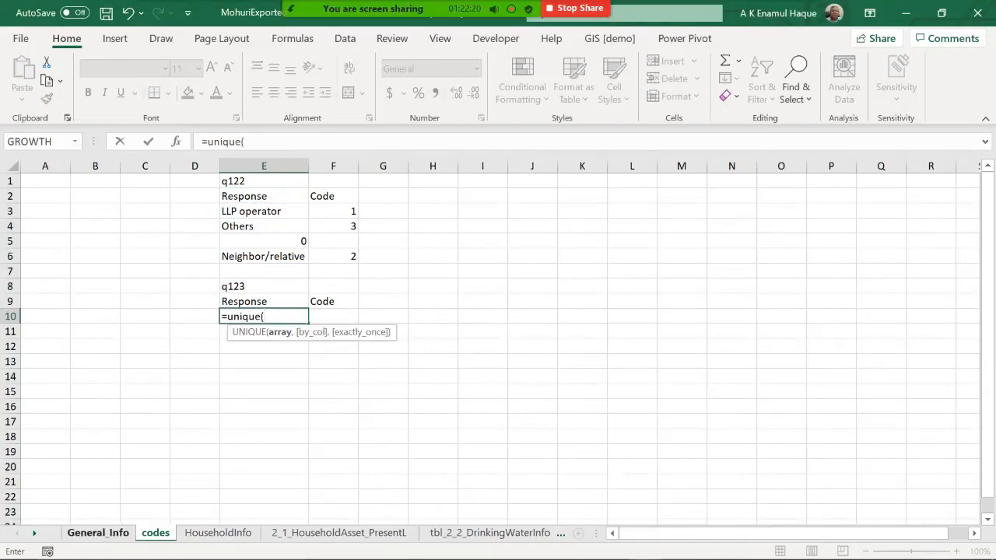
pyautogui.scroll(20, 498, 346)
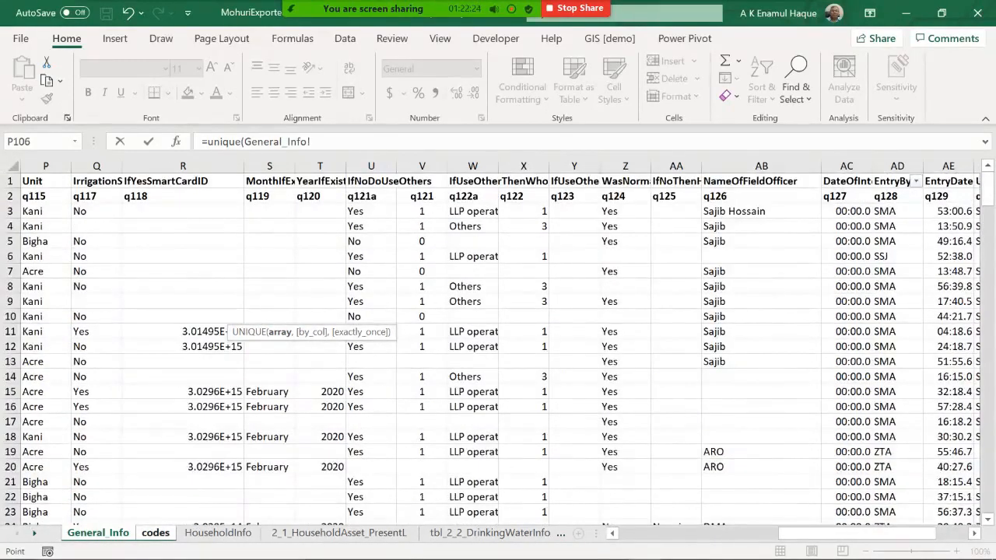
pyautogui.click(575, 211)
pyautogui.click(624, 210)
pyautogui.moveTo(987, 190); pyautogui.dragTo(987, 200)
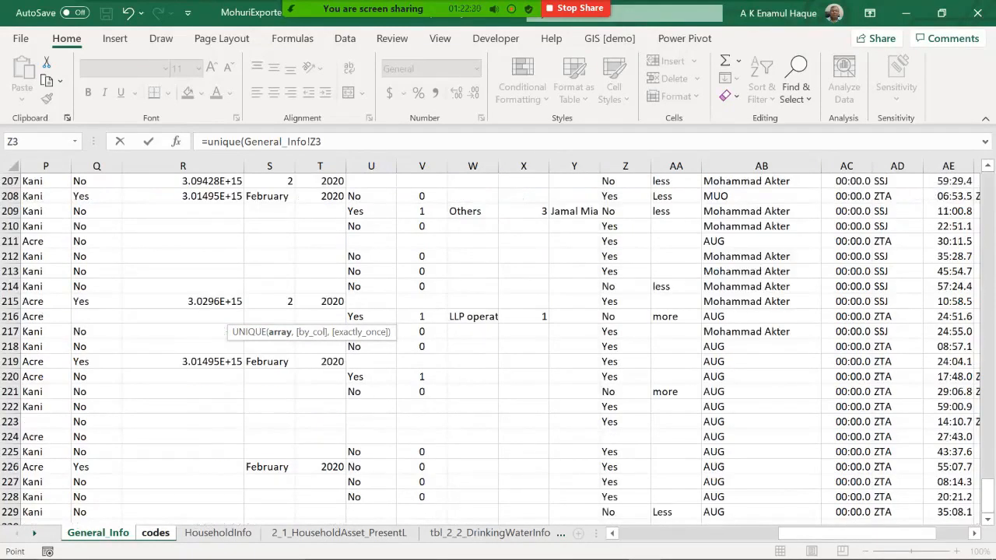
pyautogui.scroll(-3, 624, 377)
pyautogui.keyDown('shift'); pyautogui.click(625, 377); pyautogui.keyUp('shift')
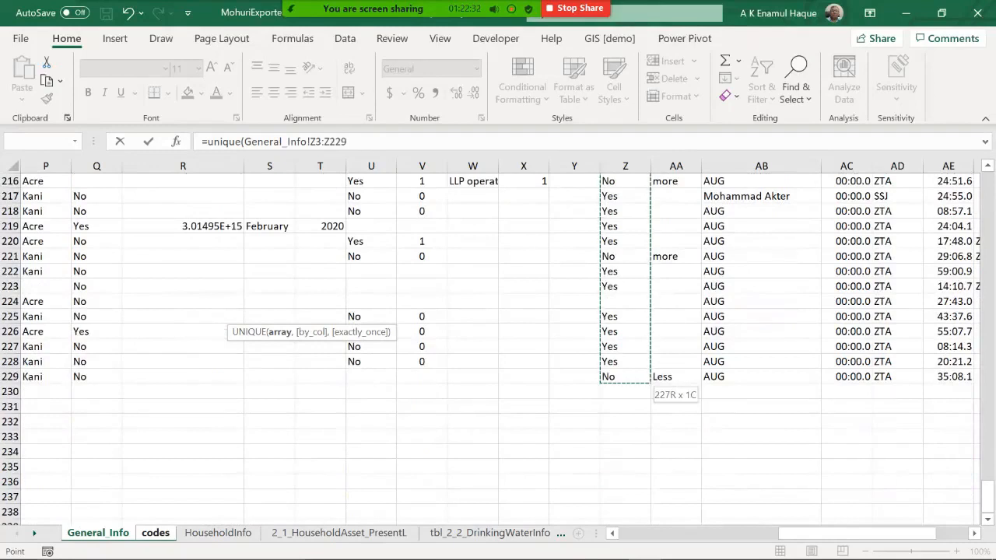
pyautogui.press('Return')
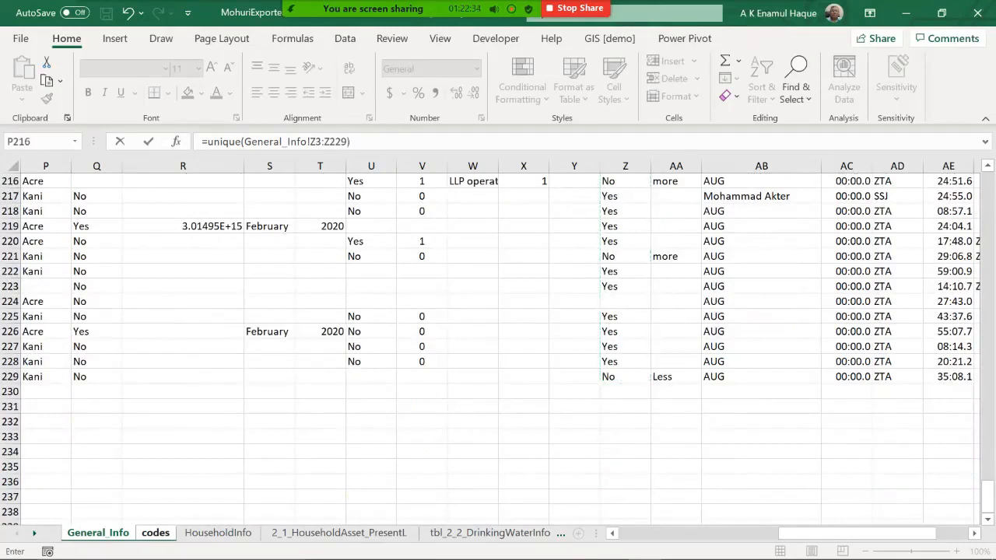
pyautogui.press('Up')
pyautogui.press('Up')
pyautogui.press('Up')
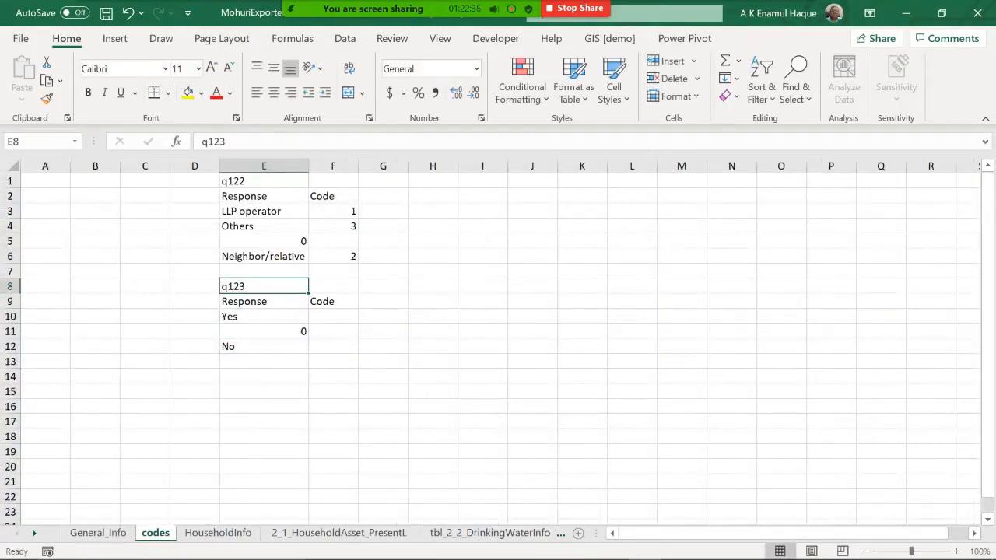
# Step: Rename the second lookup table's heading in E8 to q124
pyautogui.click(235, 141)
pyautogui.press('BackSpace')
pyautogui.write('4')
pyautogui.press('Return')
# Step: Enter code 1 for Yes and 0 for No in the Code column of the q124 lookup table
pyautogui.press('Down')
pyautogui.press('Down')
pyautogui.press('Down')
pyautogui.press('Down')
pyautogui.press('Up')
pyautogui.press('Up')
pyautogui.press('Up')
pyautogui.press('Right')
pyautogui.write('1')
pyautogui.press('Return')
pyautogui.press('Down')
pyautogui.write('0')
pyautogui.press('Up')
pyautogui.write("'")
pyautogui.press('Return')
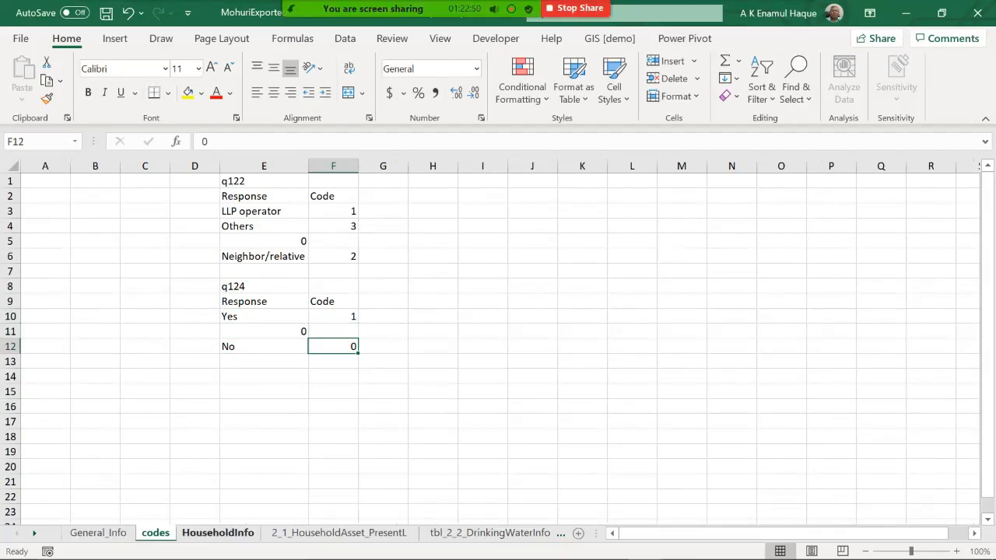
# Step: On the General_Info sheet, insert a new empty column before column AA
pyautogui.click(98, 533)
pyautogui.scroll(20, 497, 350)
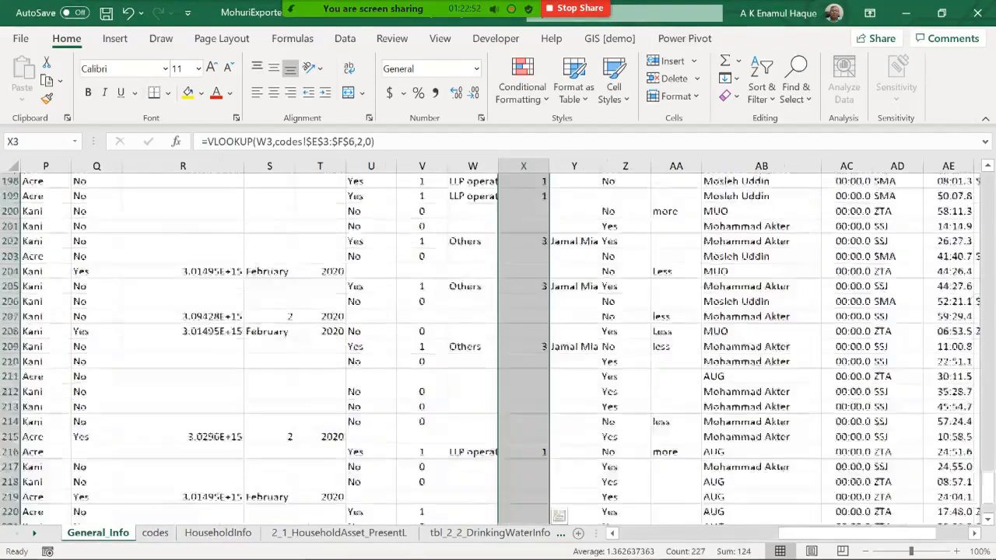
pyautogui.scroll(20, 498, 350)
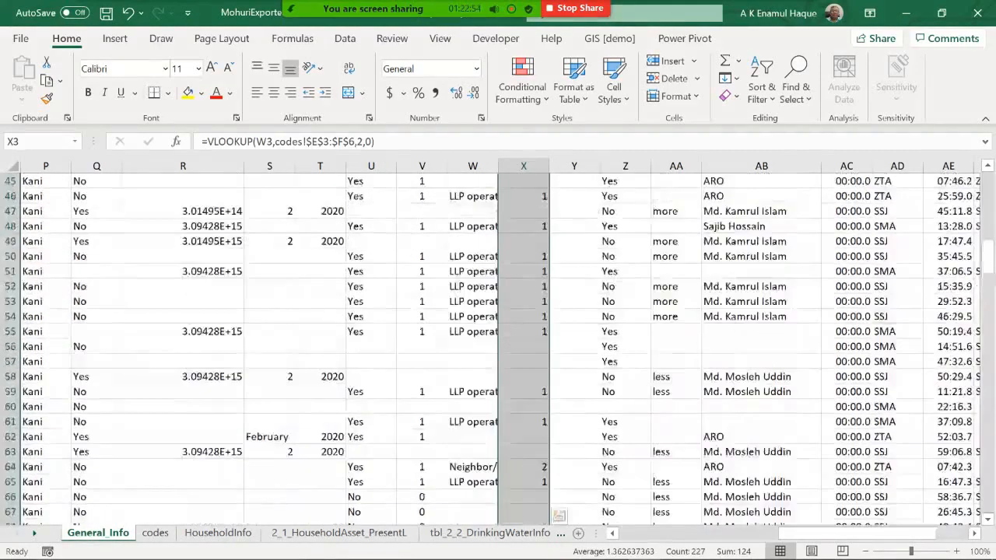
pyautogui.click(673, 167)
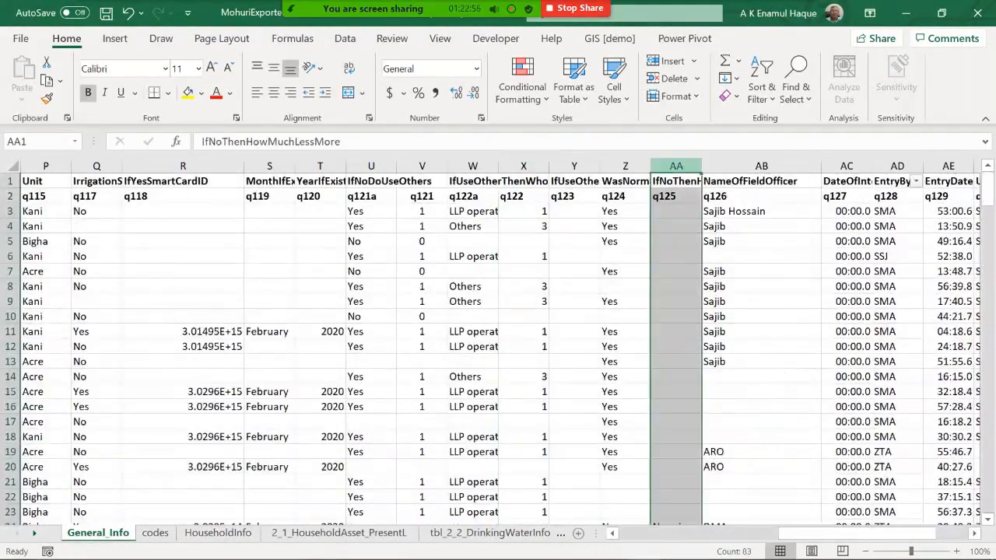
pyautogui.rightClick(674, 166)
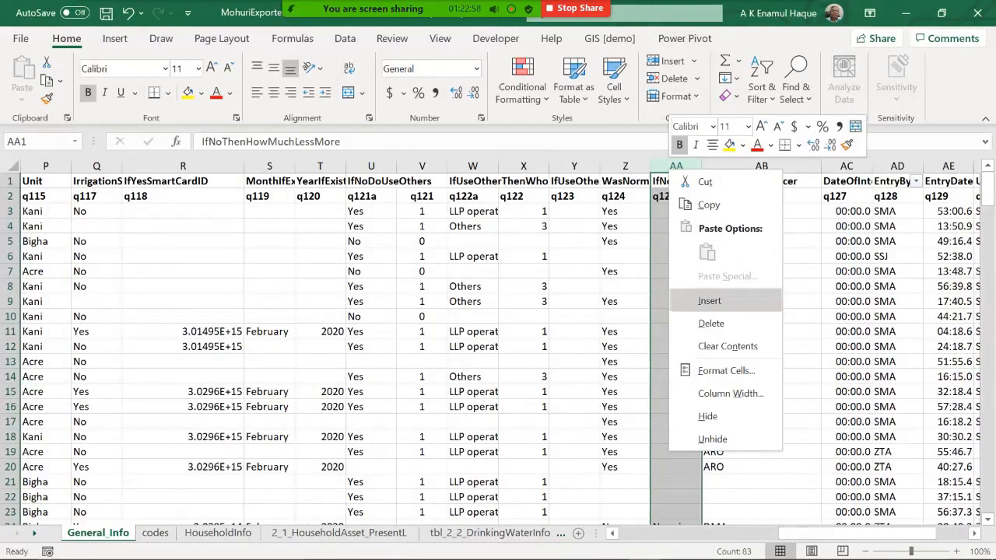
pyautogui.click(709, 300)
# Step: Rename the Z2 header to q124a and label the new AA2 column q124
pyautogui.click(625, 196)
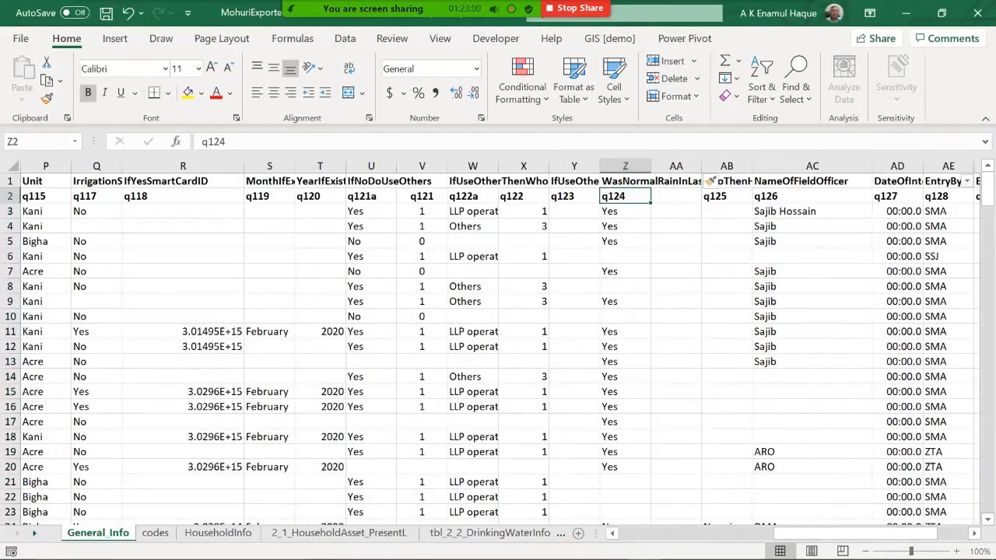
pyautogui.click(227, 142)
pyautogui.write('a')
pyautogui.press('Return')
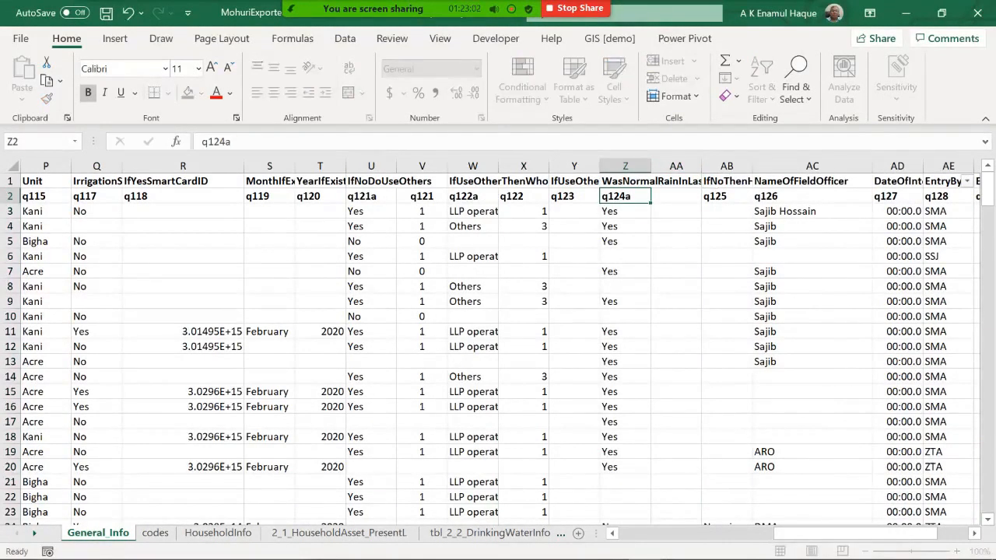
pyautogui.press('Right')
pyautogui.press('Up')
pyautogui.write('q124')
pyautogui.press('Return')
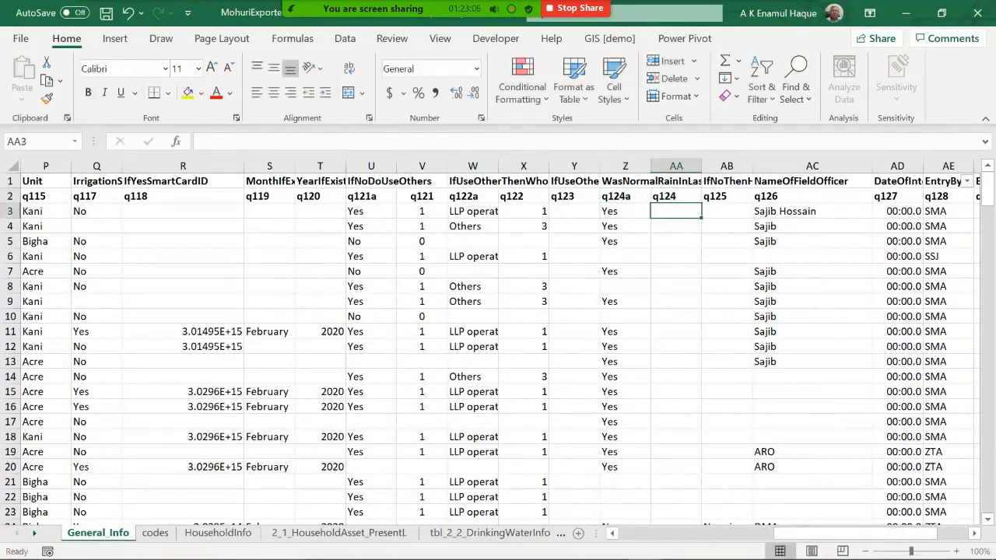
# Step: In AA3, enter =VLOOKUP(Z3,codes!$E$10:$F$12,2,0) to code the q124a answer
pyautogui.write('=v')
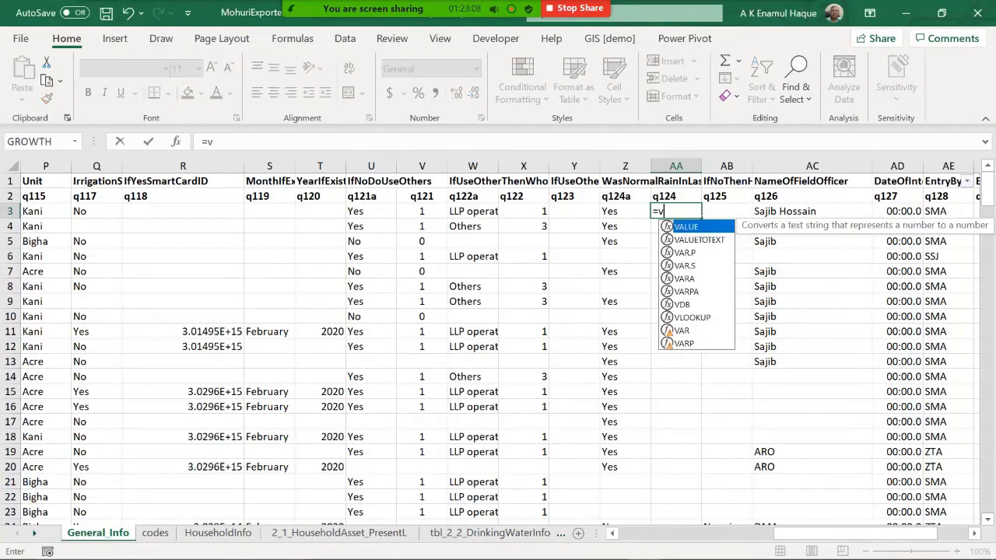
pyautogui.write('lookup(')
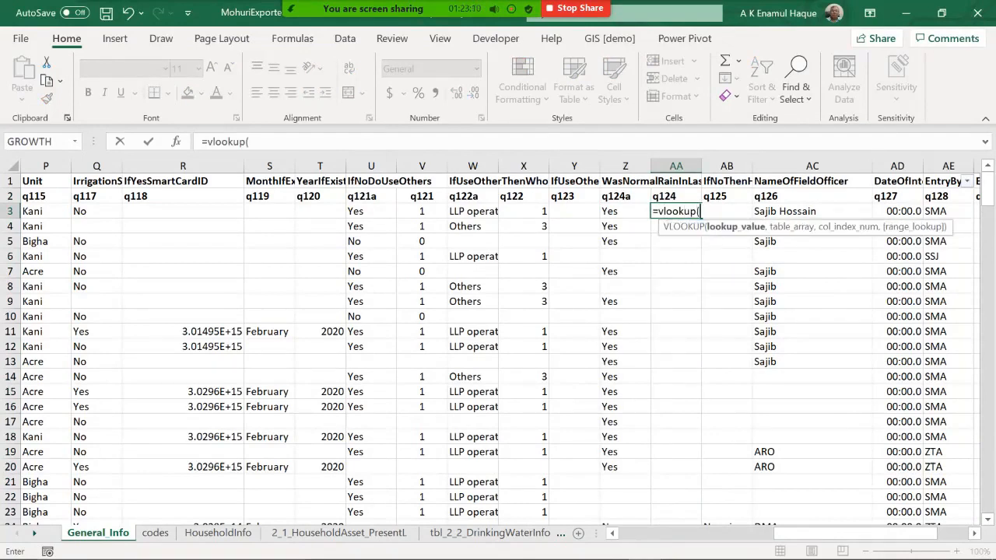
pyautogui.press('Left')
pyautogui.write(',')
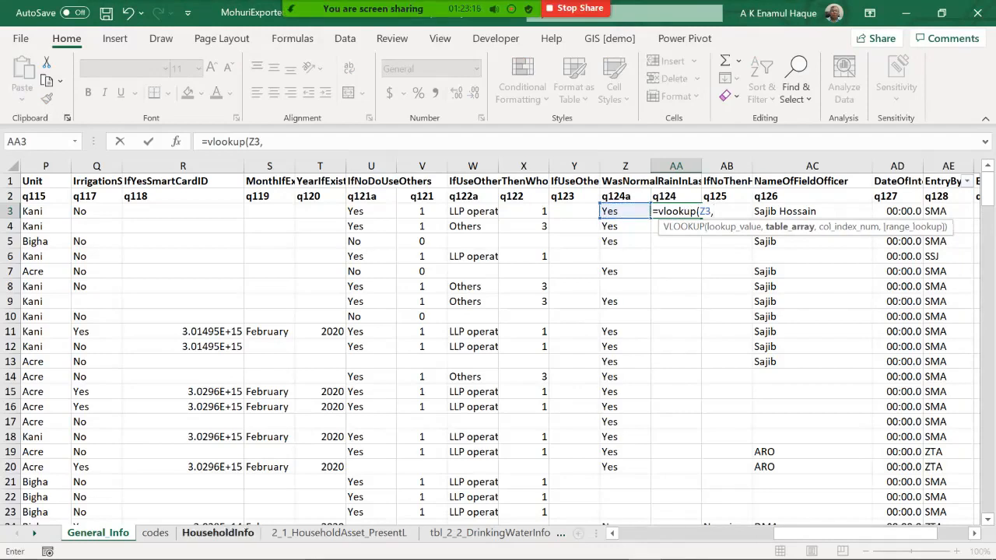
pyautogui.click(155, 532)
pyautogui.moveTo(234, 316); pyautogui.dragTo(343, 347)
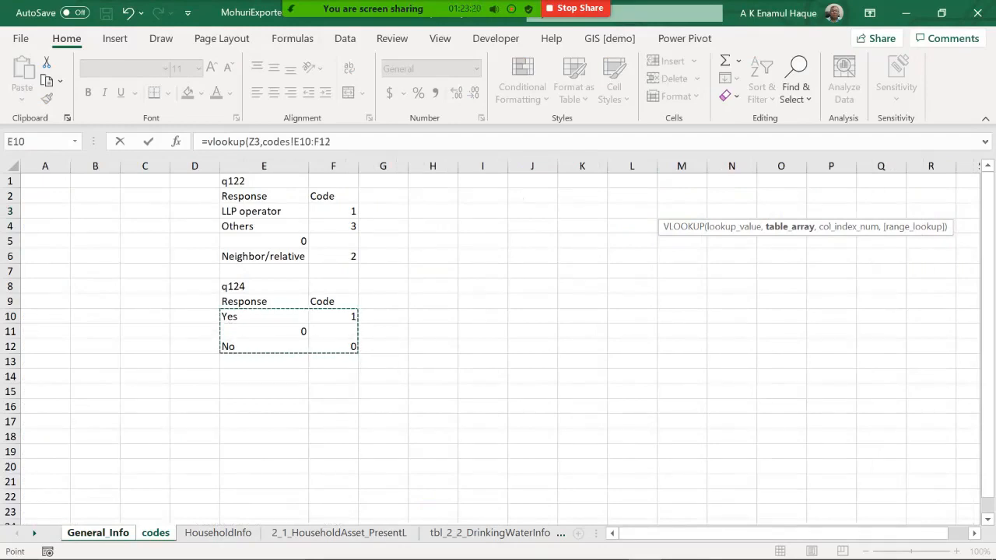
pyautogui.press('F4')
pyautogui.write(',')
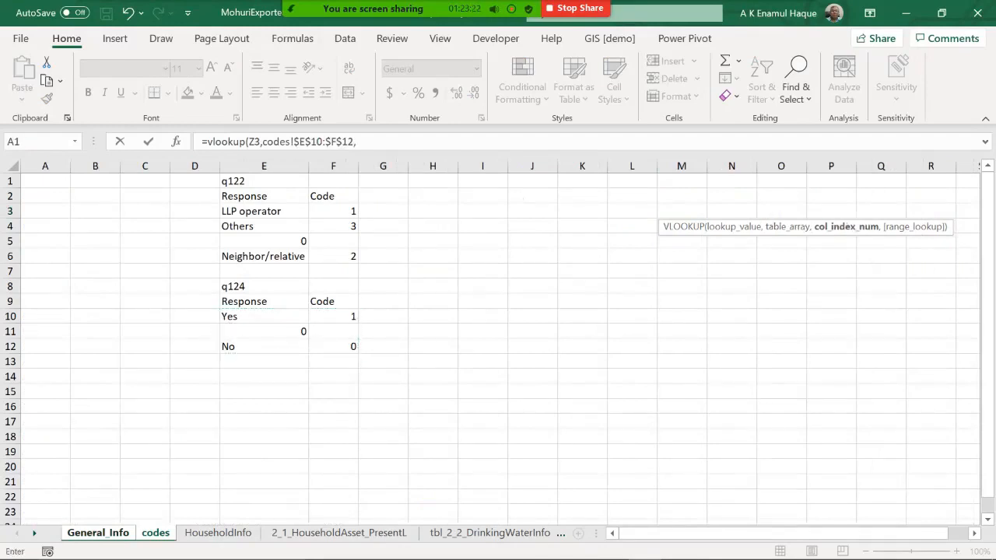
pyautogui.write('2,0')
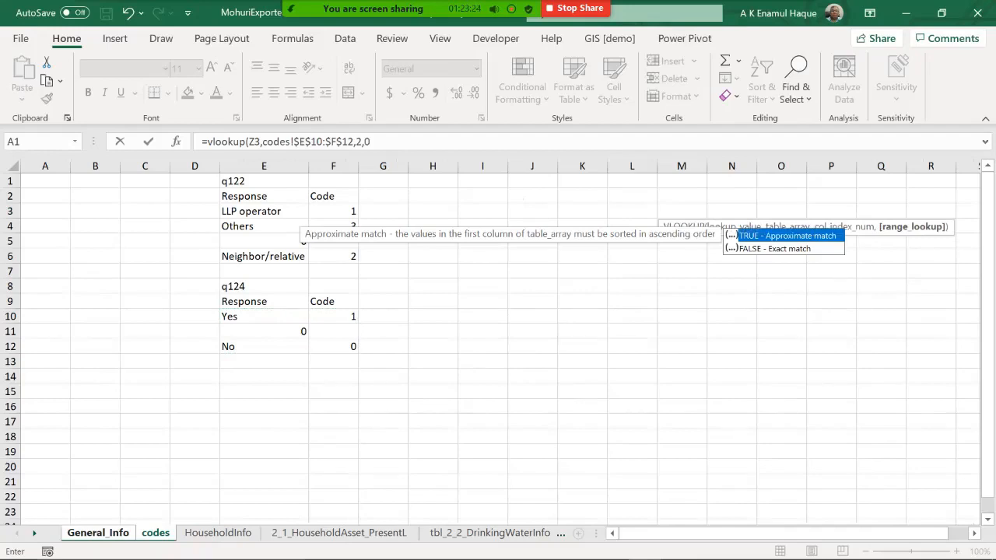
pyautogui.write(')')
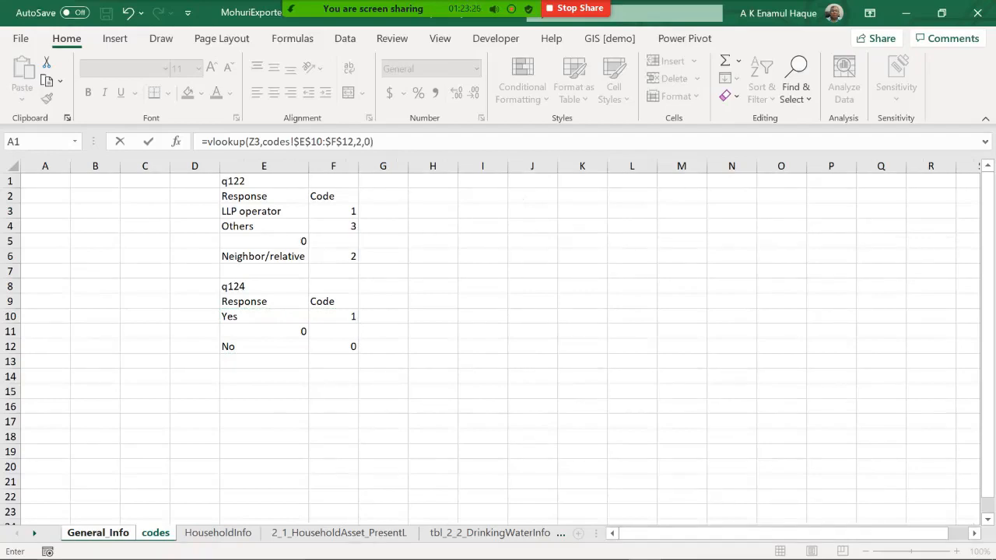
pyautogui.press('Return')
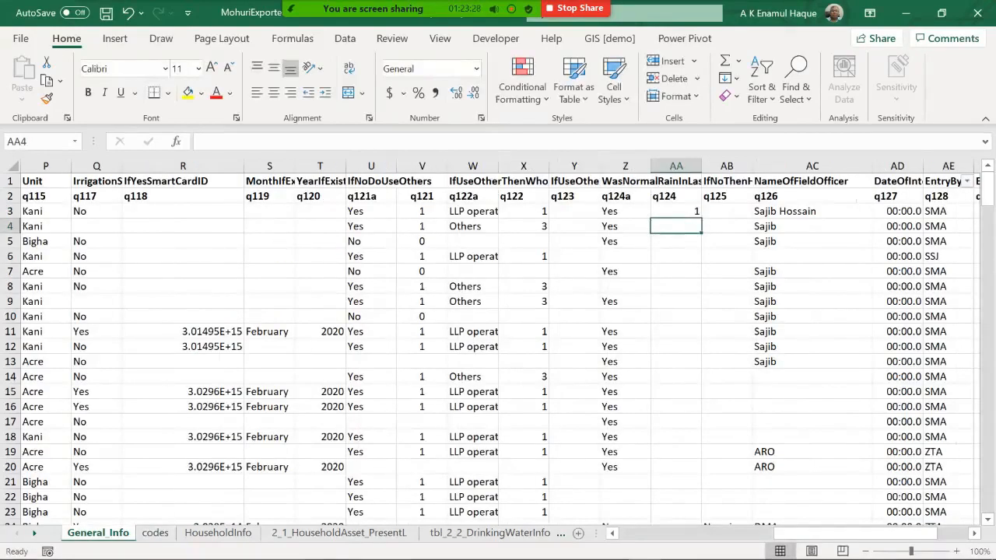
# Step: Fill the AA3 VLOOKUP formula down the whole q124 column
pyautogui.click(675, 212)
pyautogui.doubleClick(700, 218)
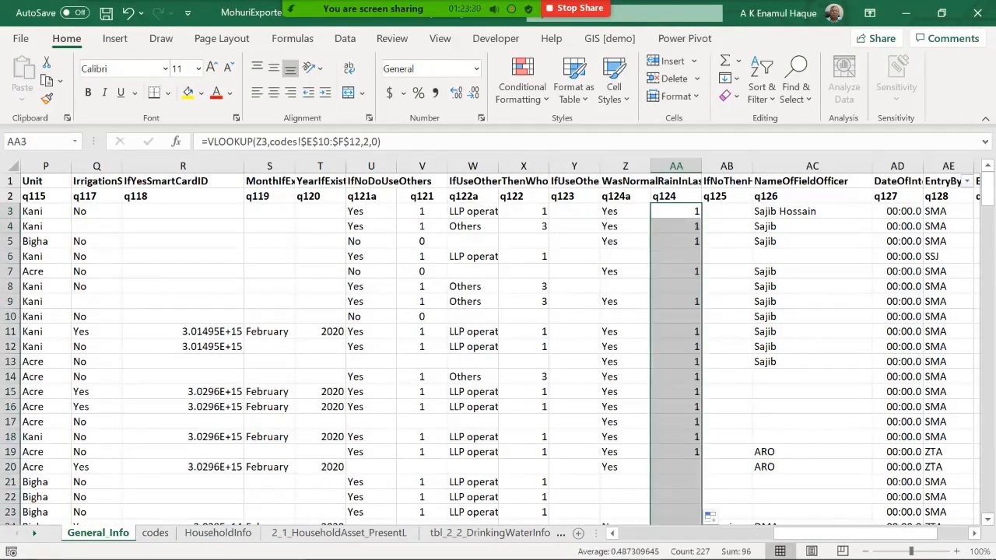
pyautogui.scroll(-19, 498, 343)
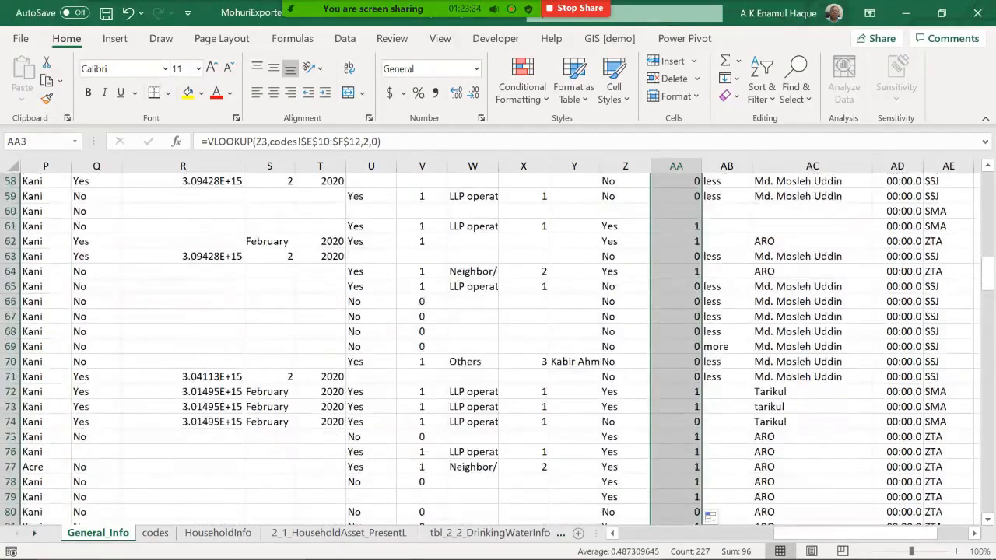
pyautogui.scroll(19, 498, 343)
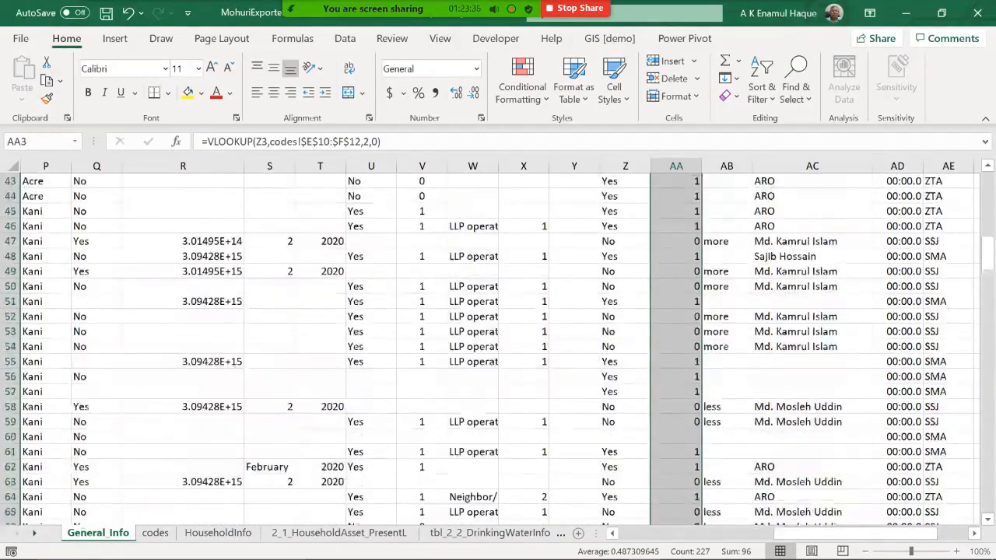